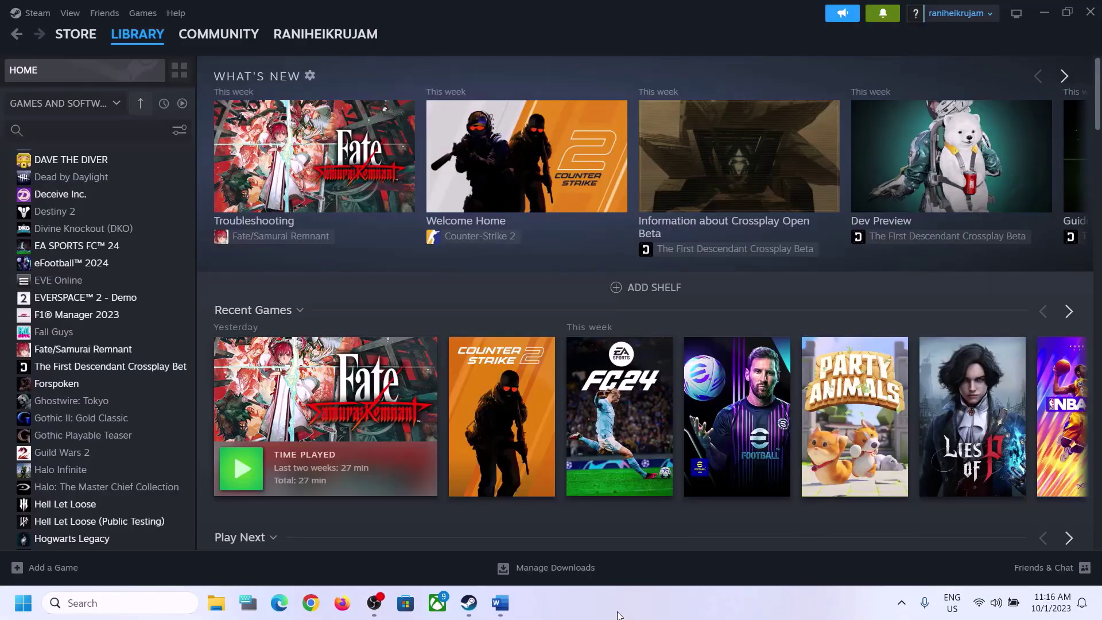
Switch to the Word document, highlight the Step 1 instruction about Windows + G, and minimize the document
{"action": "left_click", "coordinate": [500, 603]}
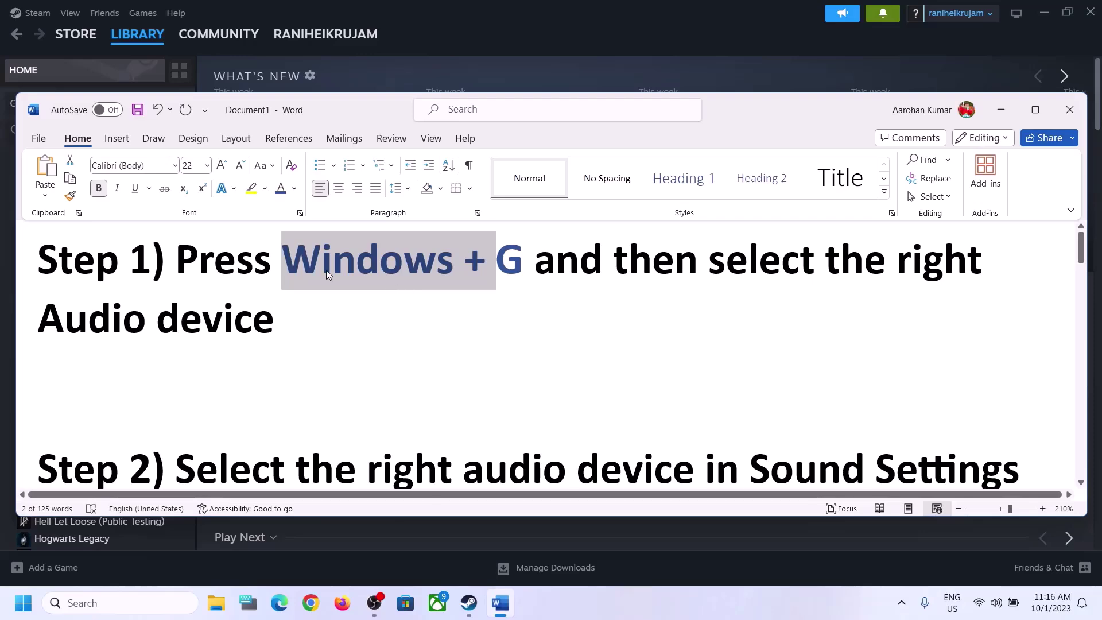
{"action": "left_click_drag", "start_coordinate": [327, 275], "coordinate": [703, 265]}
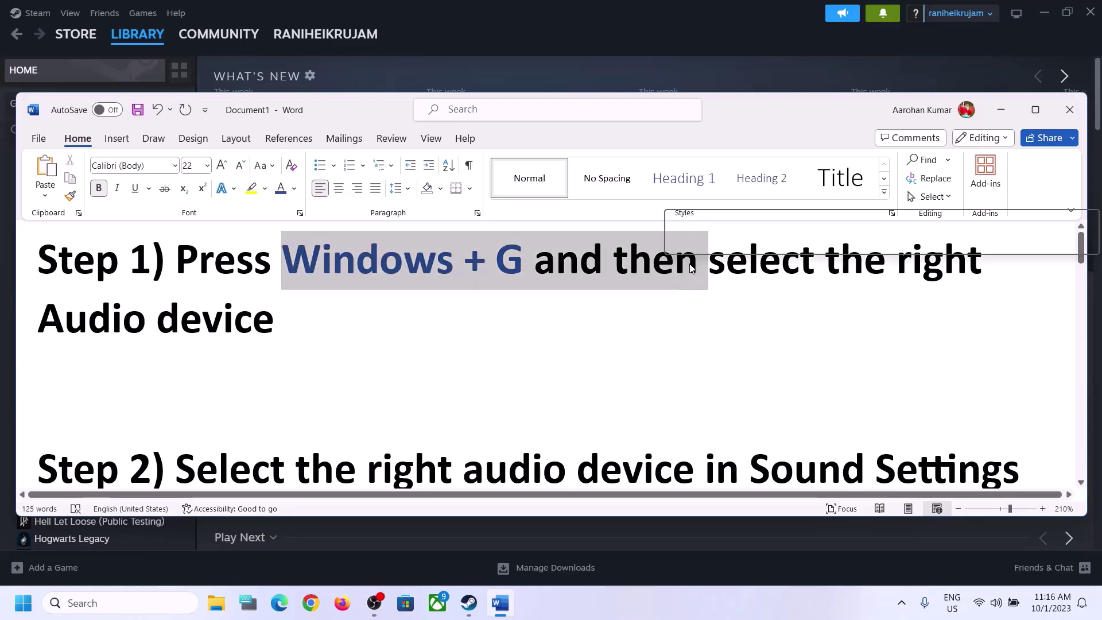
{"action": "left_click", "coordinate": [1002, 110]}
Open Xbox Game Bar, set the Windows default output to Speakers (Realtek(R) Audio), and review the per-app volumes
{"action": "key", "text": "super+g"}
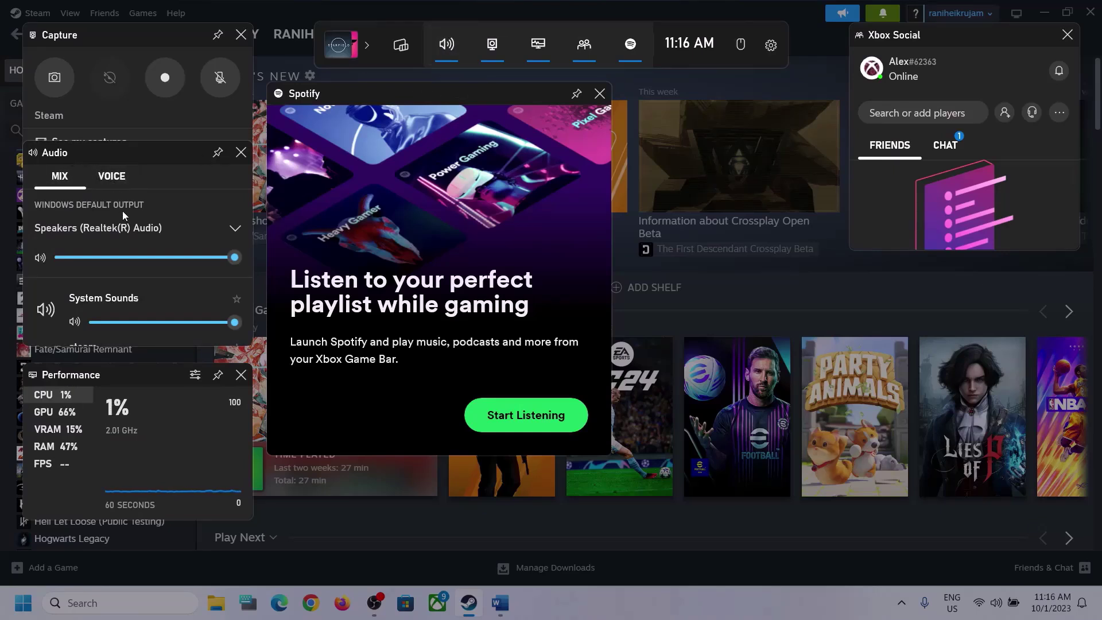
{"action": "left_click", "coordinate": [235, 231]}
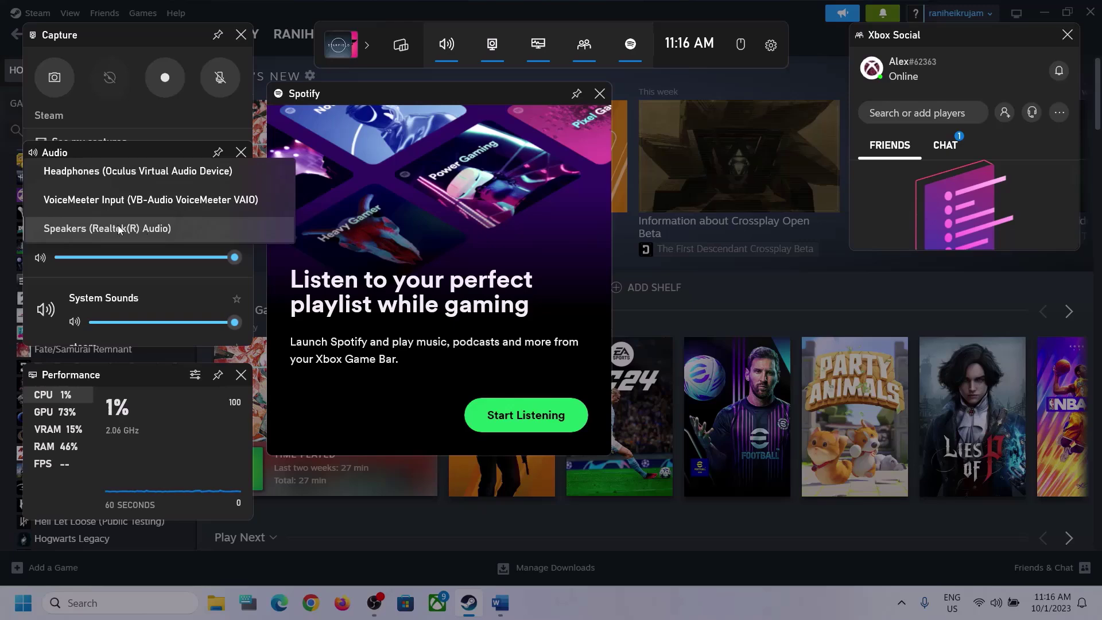
{"action": "left_click", "coordinate": [158, 229]}
{"action": "scroll", "coordinate": [169, 283], "scroll_direction": "down", "scroll_amount": 1}
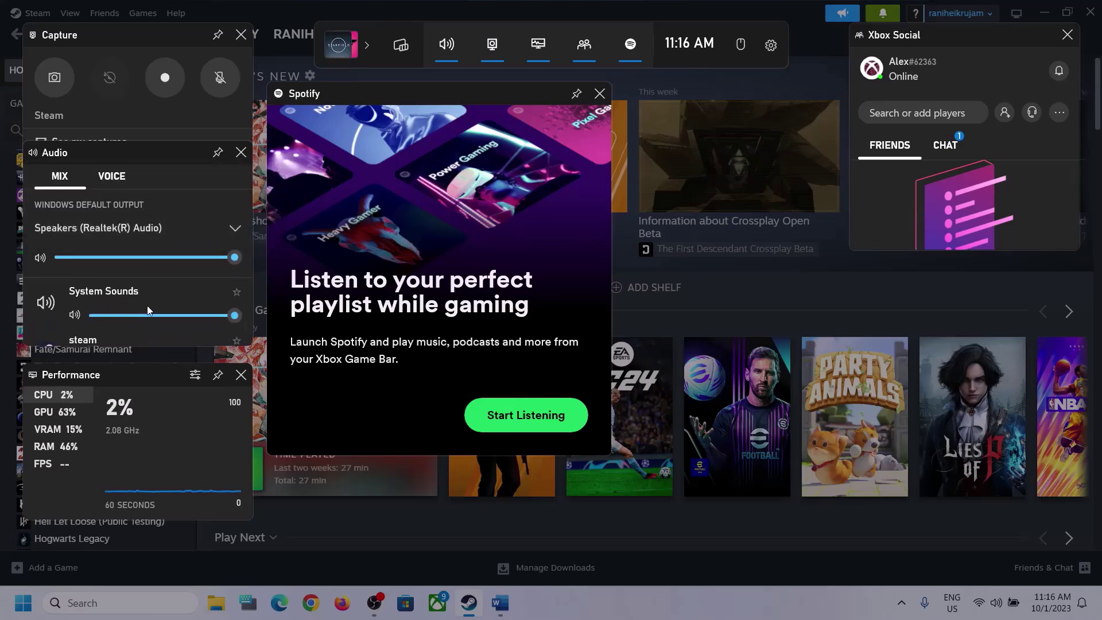
{"action": "scroll", "coordinate": [138, 309], "scroll_direction": "down", "scroll_amount": 1}
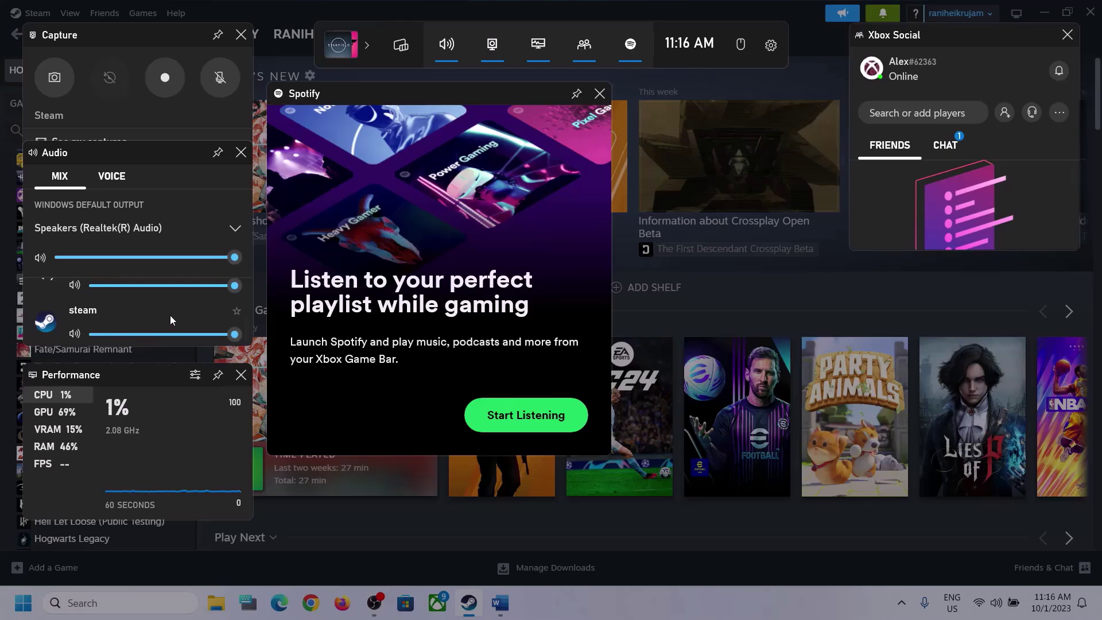
{"action": "scroll", "coordinate": [182, 312], "scroll_direction": "up", "scroll_amount": 1}
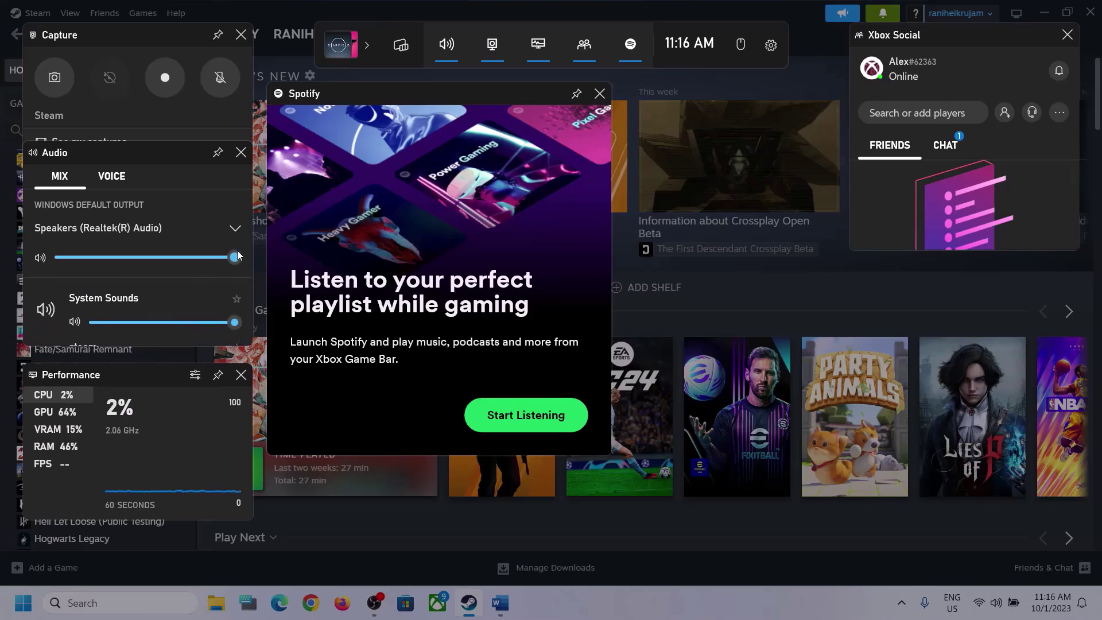
Check the available Windows default input devices in Game Bar's voice audio settings without changing the choice
{"action": "left_click", "coordinate": [110, 181]}
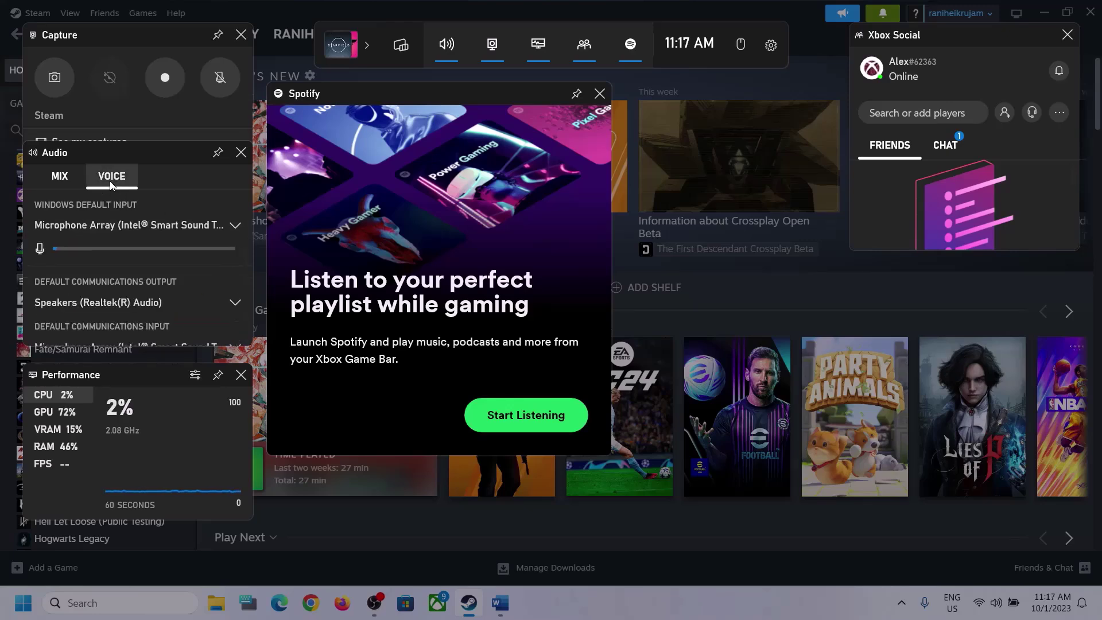
{"action": "left_click", "coordinate": [232, 225]}
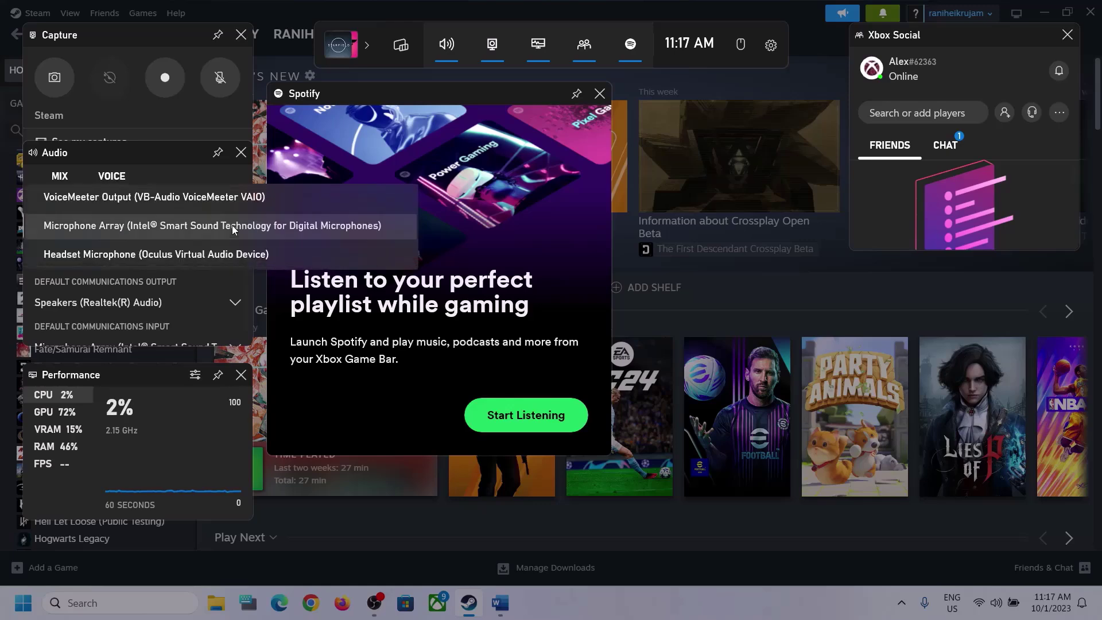
{"action": "left_click", "coordinate": [163, 154]}
Set the default communications output to Speakers (Realtek(R) Audio)
{"action": "scroll", "coordinate": [187, 281], "scroll_direction": "down", "scroll_amount": 1}
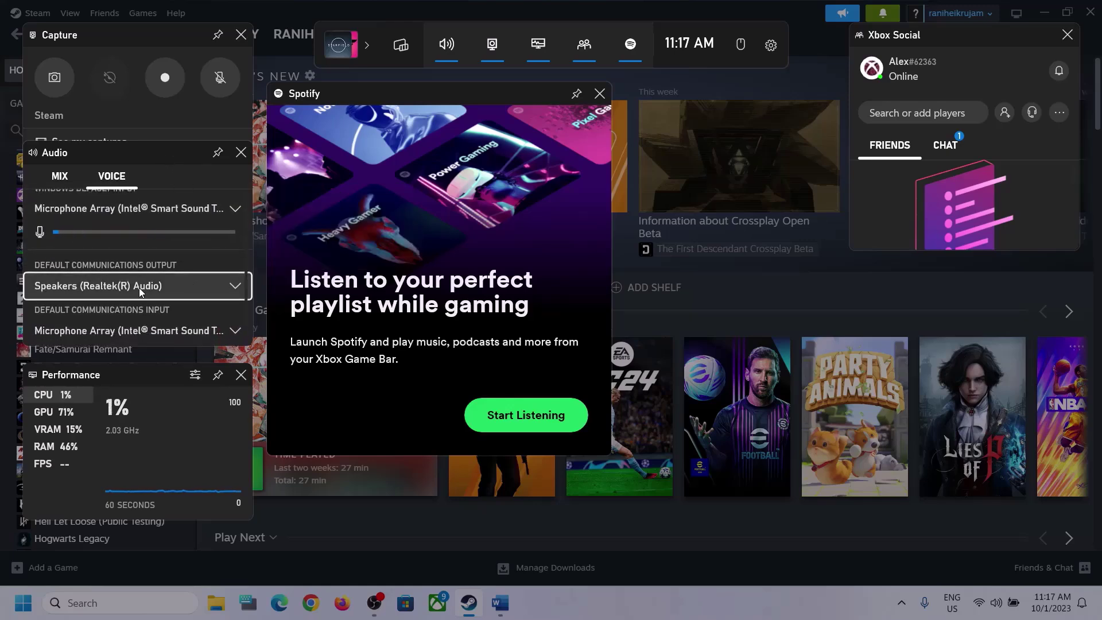
{"action": "left_click", "coordinate": [237, 284]}
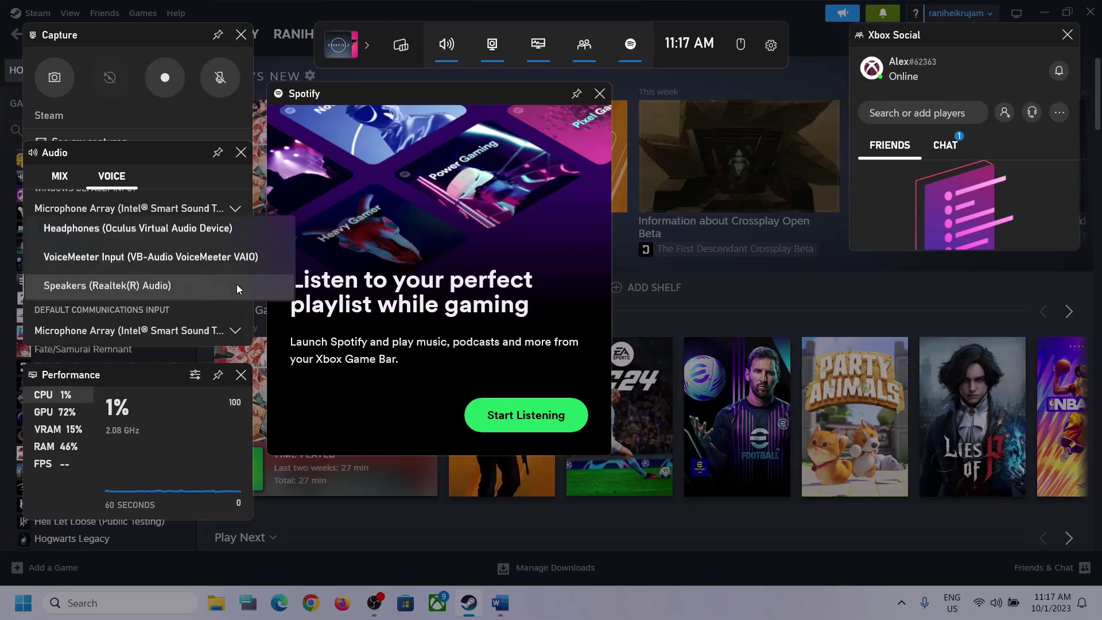
{"action": "left_click", "coordinate": [179, 287]}
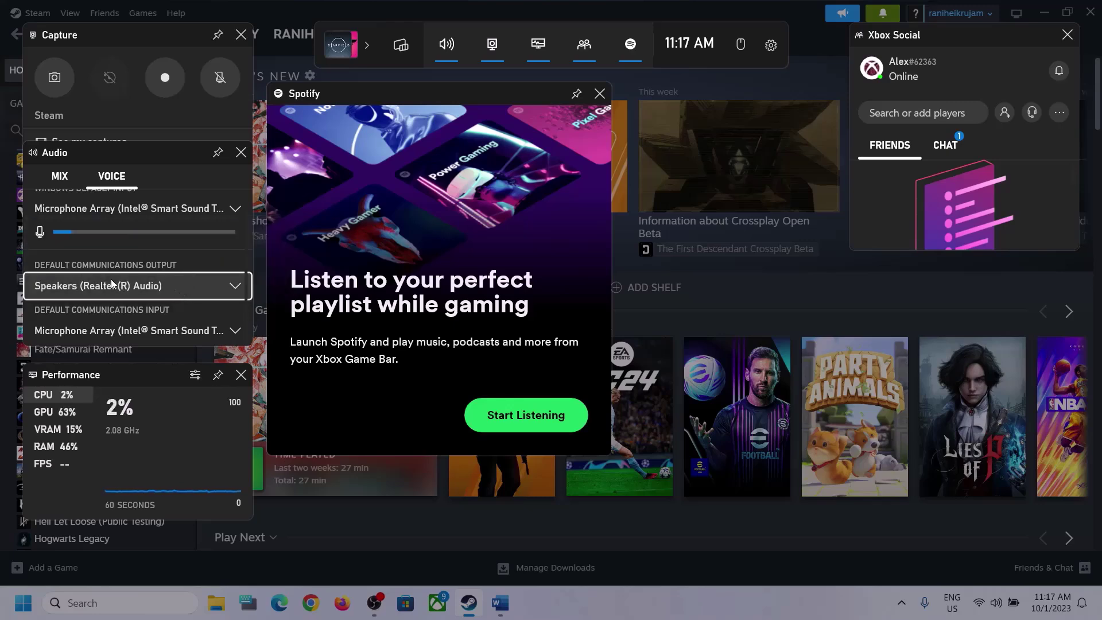
Check the available default communications input devices without changing the choice, and close Game Bar
{"action": "left_click", "coordinate": [193, 339]}
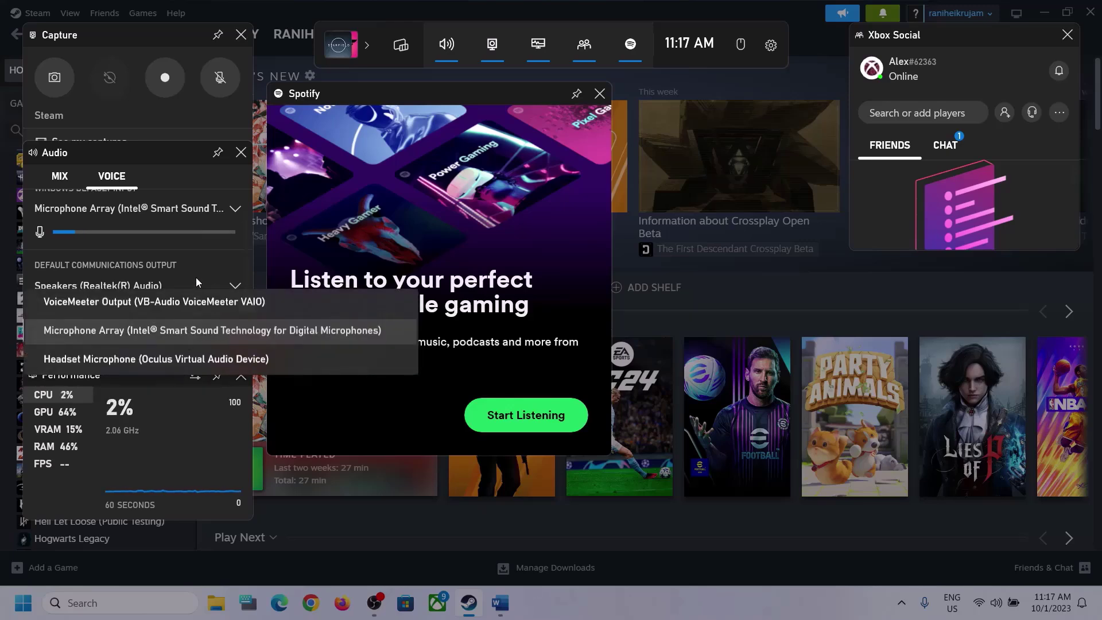
{"action": "left_click", "coordinate": [227, 252]}
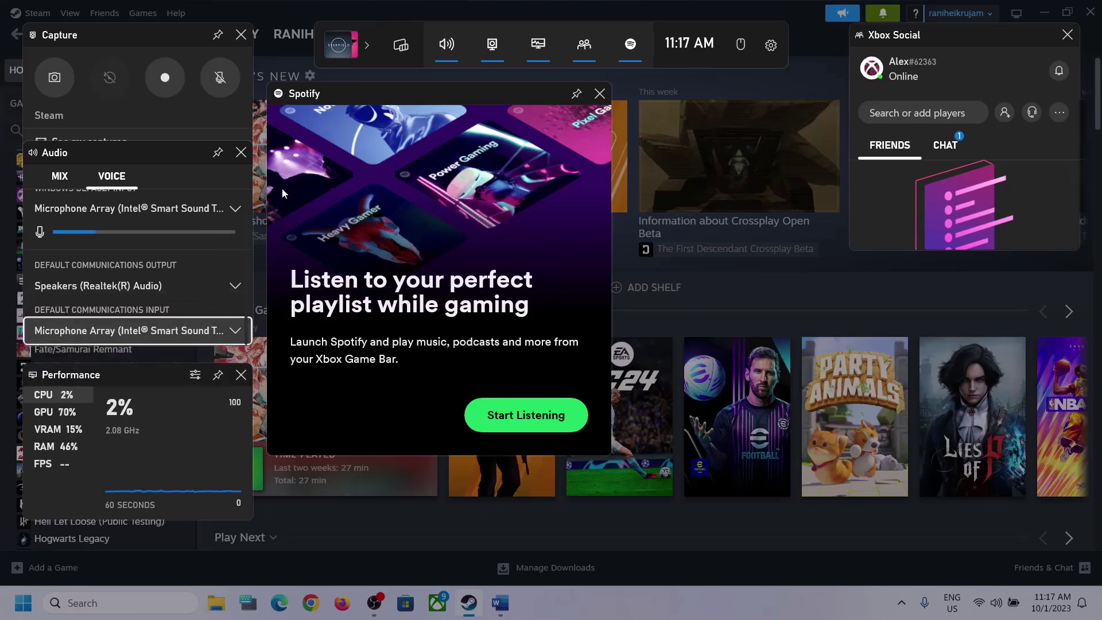
{"action": "left_click", "coordinate": [629, 168]}
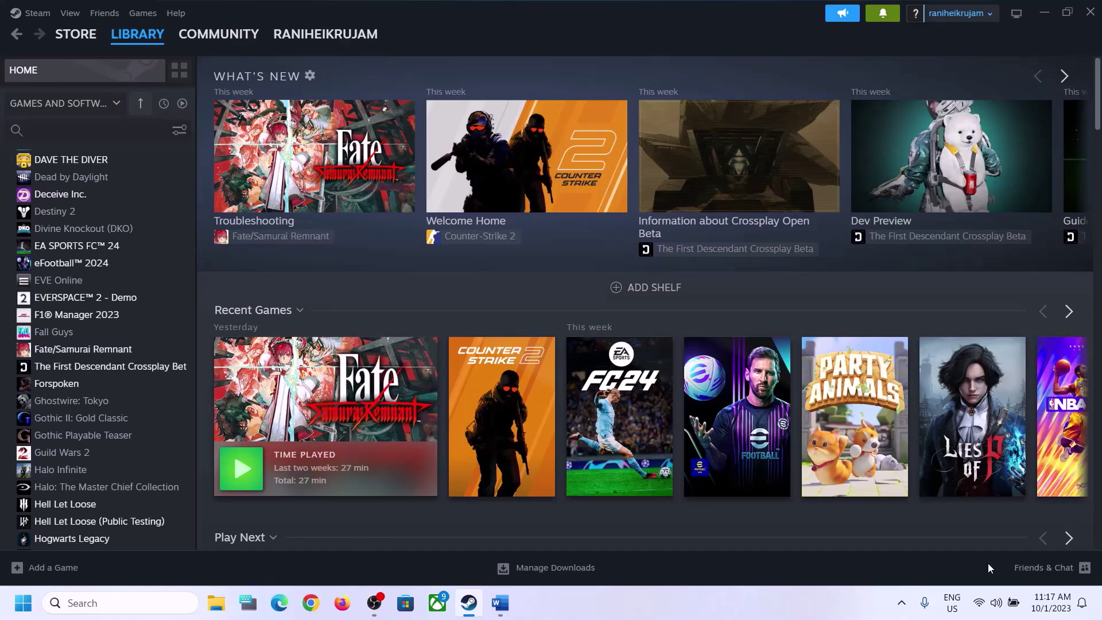
Switch to the Word document, highlight the Step 2 instruction about selecting the audio device, and minimize the document
{"action": "left_click", "coordinate": [500, 603]}
{"action": "scroll", "coordinate": [278, 447], "scroll_direction": "down", "scroll_amount": 3}
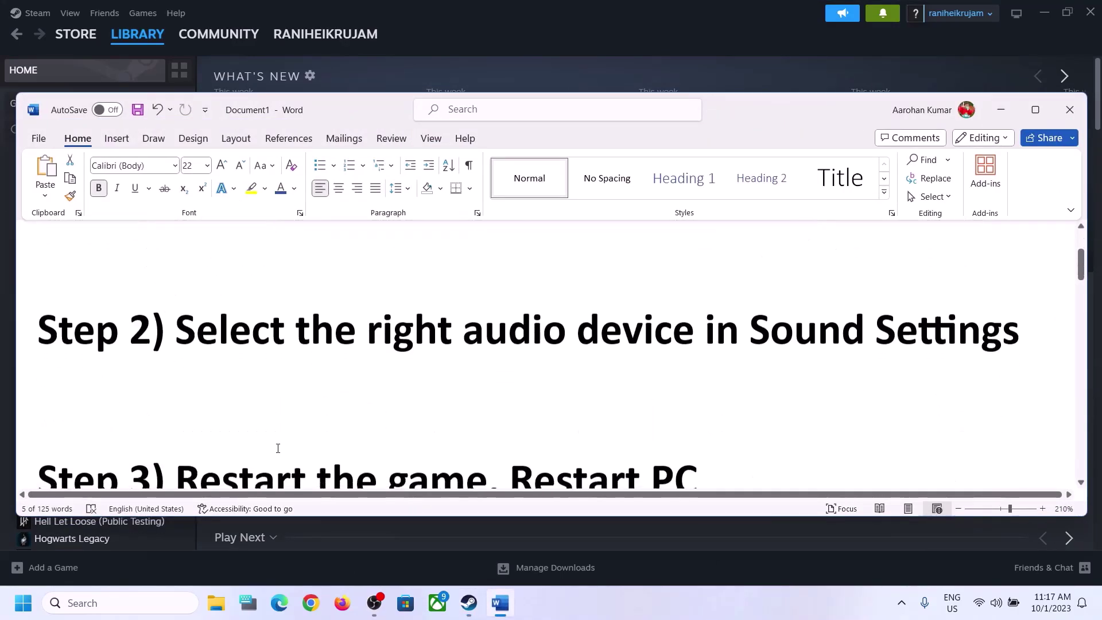
{"action": "scroll", "coordinate": [323, 378], "scroll_direction": "up", "scroll_amount": 1}
{"action": "left_click_drag", "start_coordinate": [175, 396], "coordinate": [874, 402]}
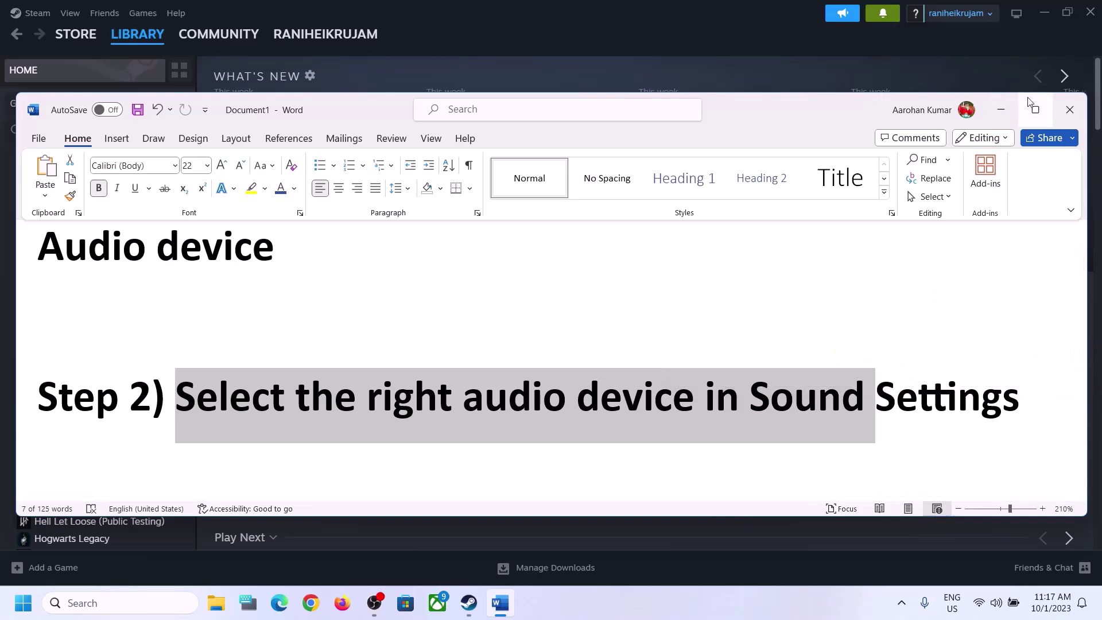
{"action": "left_click", "coordinate": [1010, 111]}
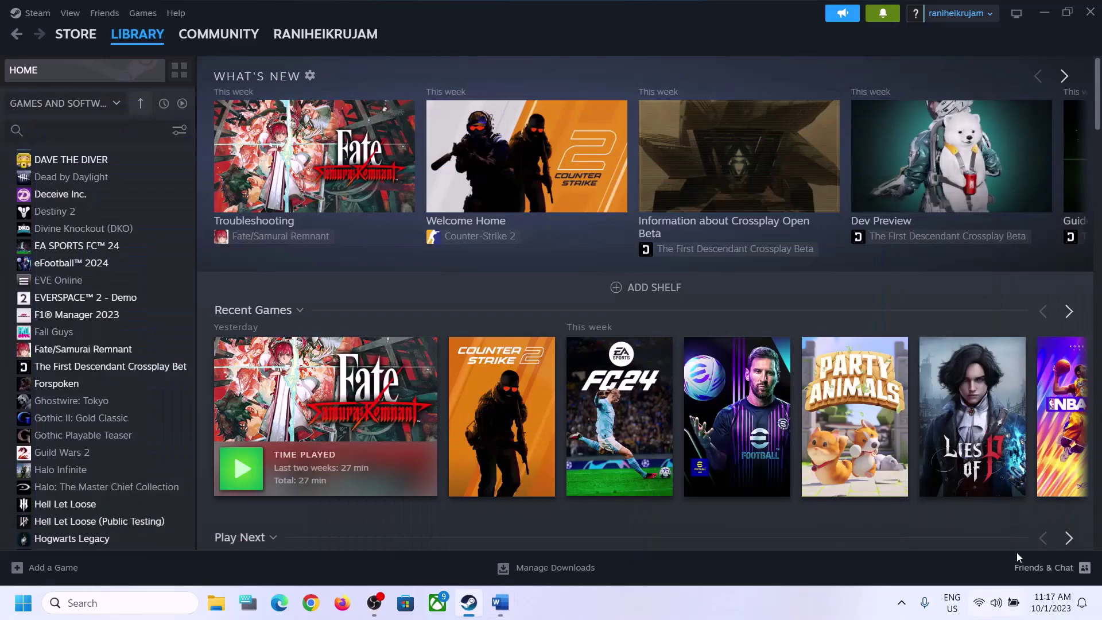
Review the sound output devices, spatial sound options and volume mixer in Windows quick settings, and close them
{"action": "left_click", "coordinate": [999, 603]}
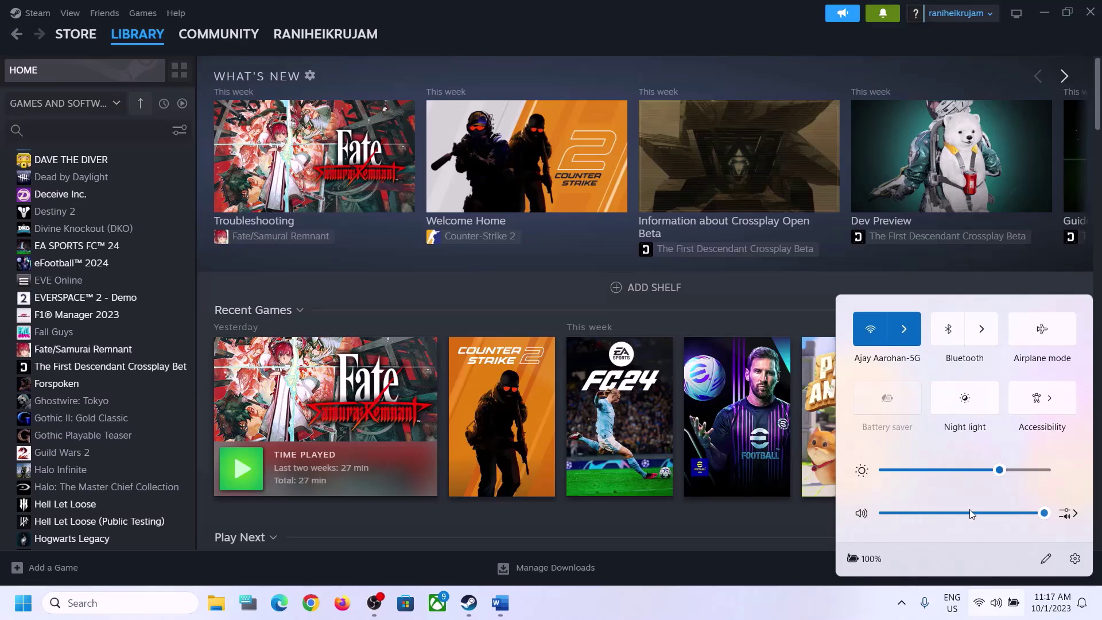
{"action": "left_click", "coordinate": [1073, 515]}
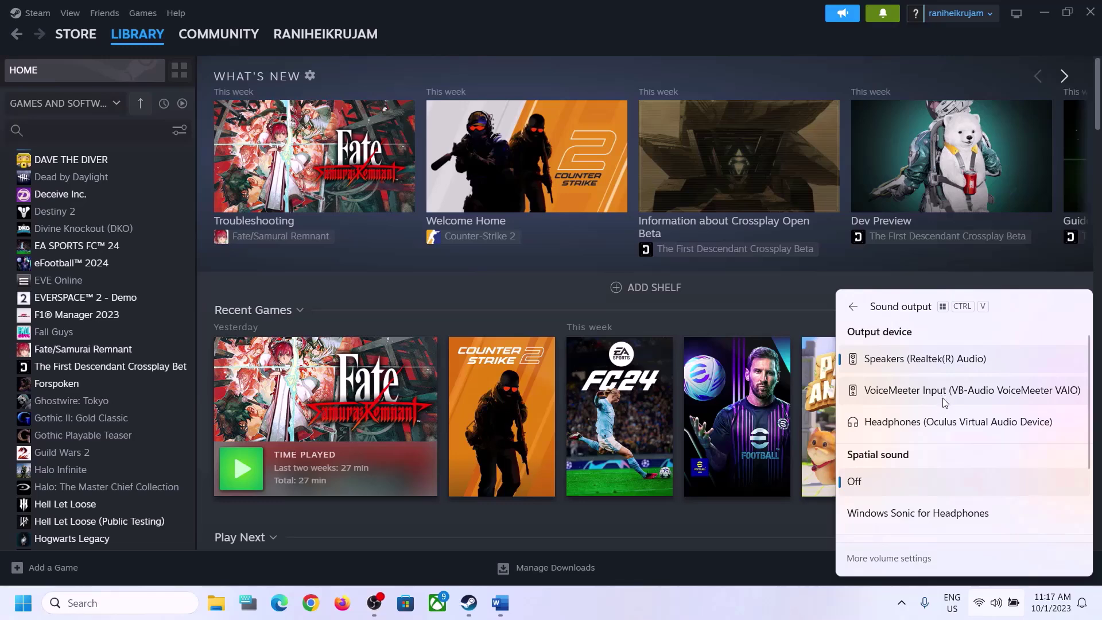
{"action": "scroll", "coordinate": [941, 436], "scroll_direction": "down", "scroll_amount": 3}
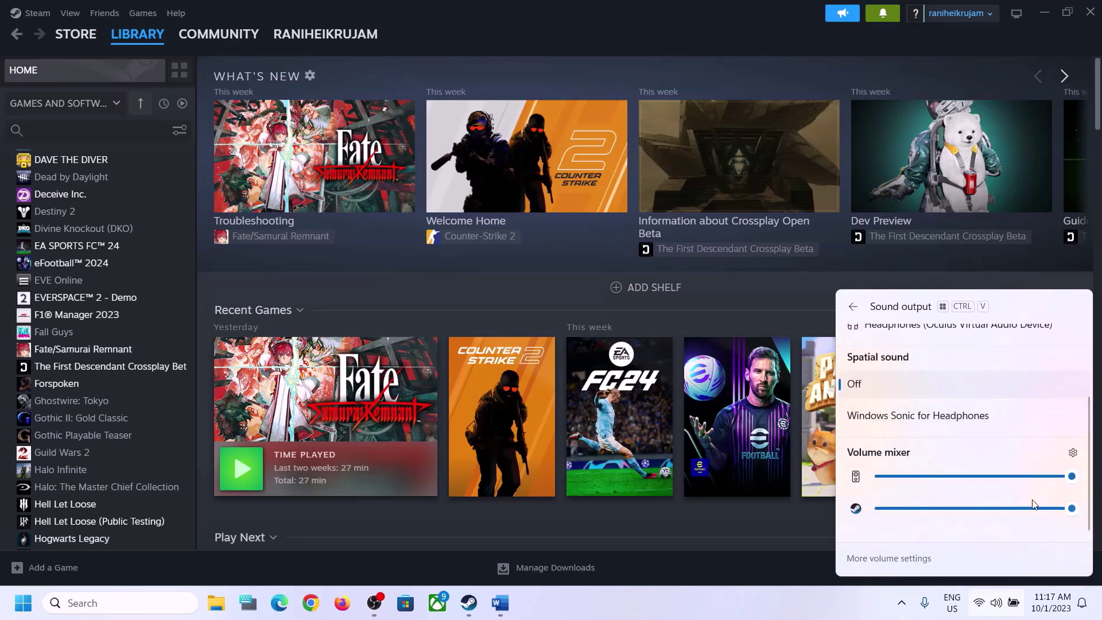
{"action": "left_click", "coordinate": [868, 603]}
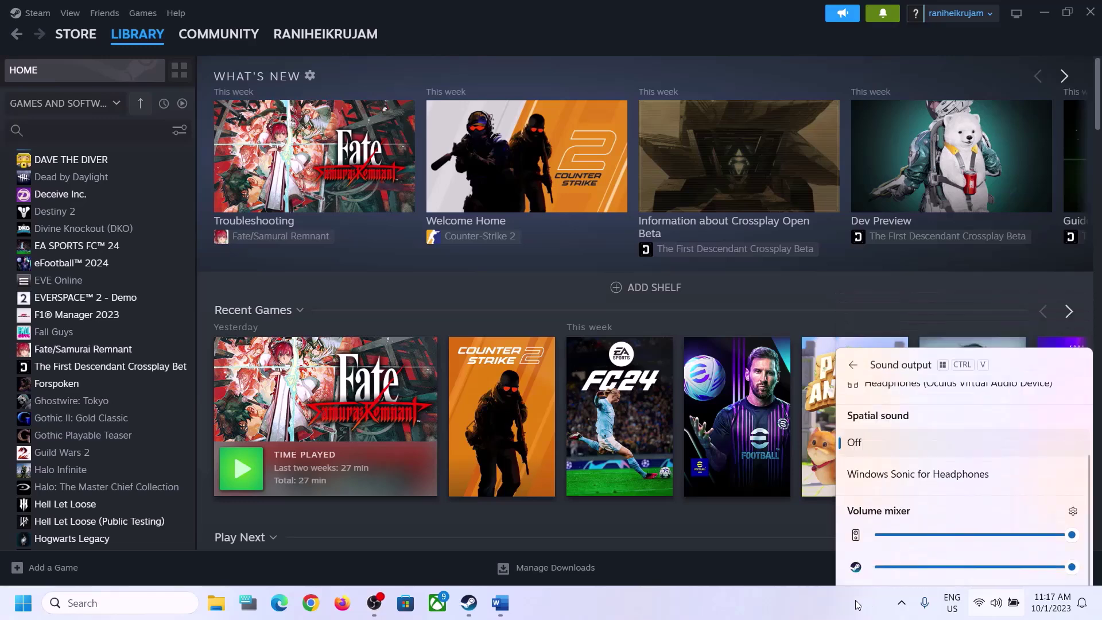
Open the Windows Sound settings, expand the output device list, and review the output and input device choices
{"action": "right_click", "coordinate": [997, 603]}
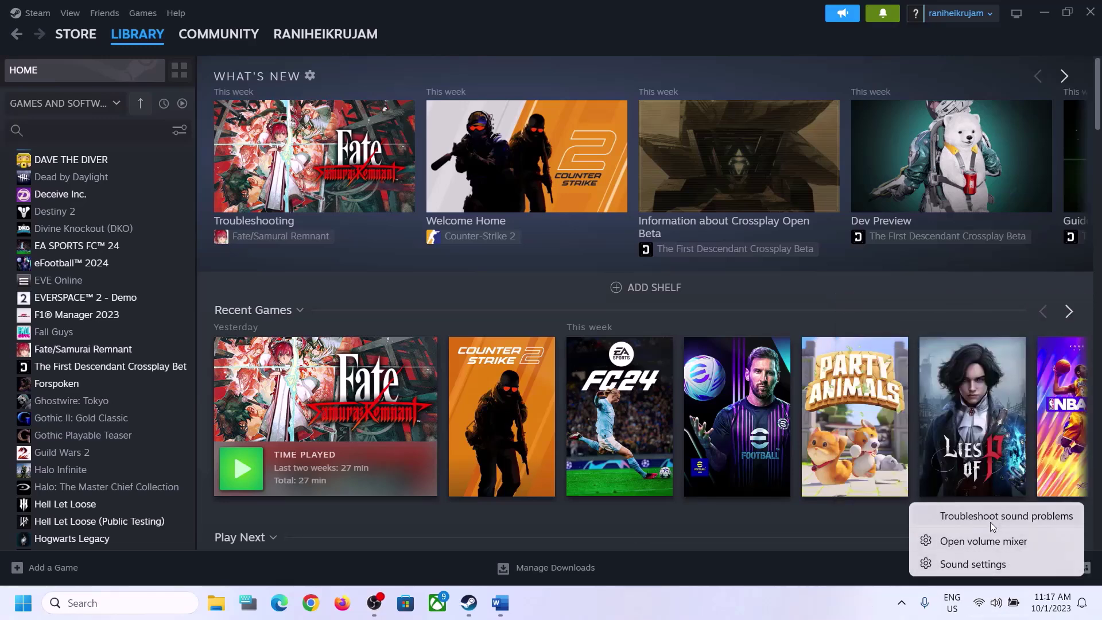
{"action": "left_click", "coordinate": [983, 563]}
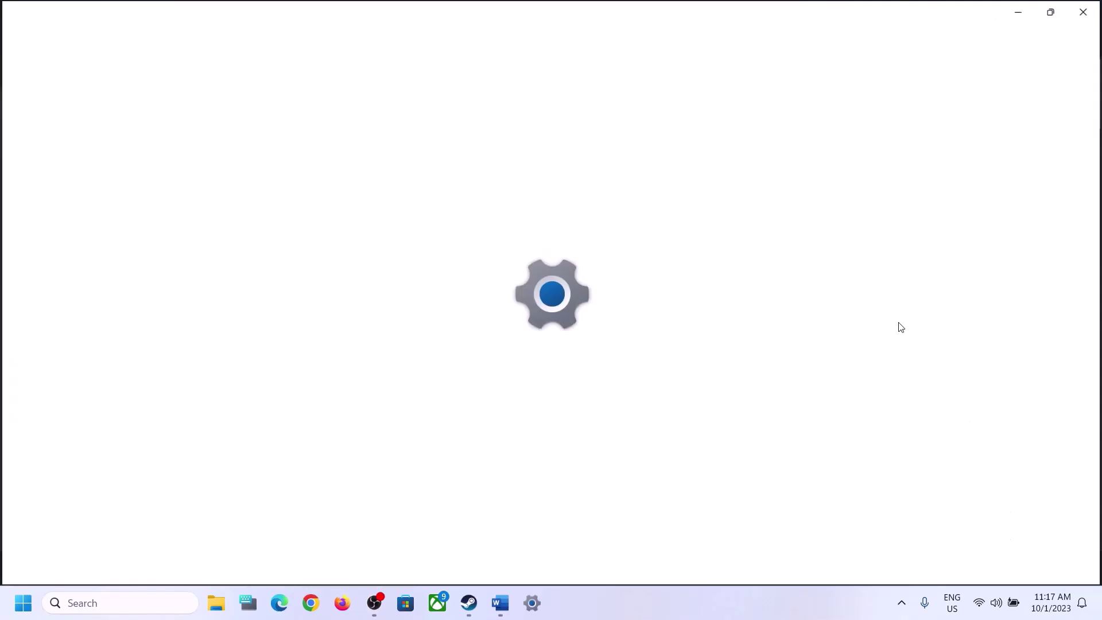
{"action": "left_click", "coordinate": [1002, 125]}
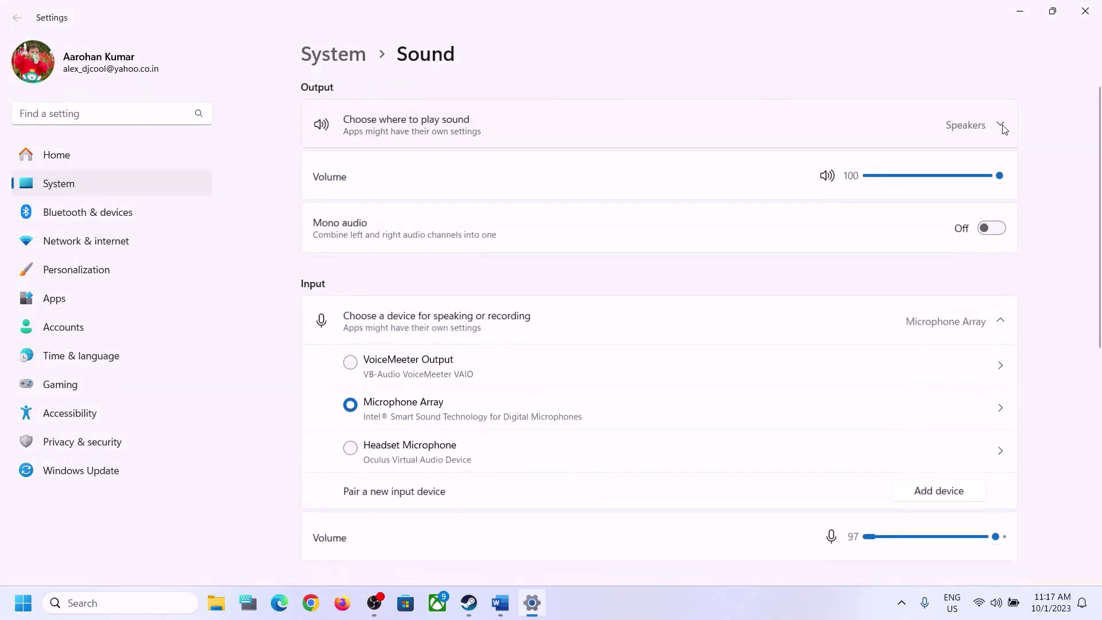
{"action": "left_click", "coordinate": [1001, 126]}
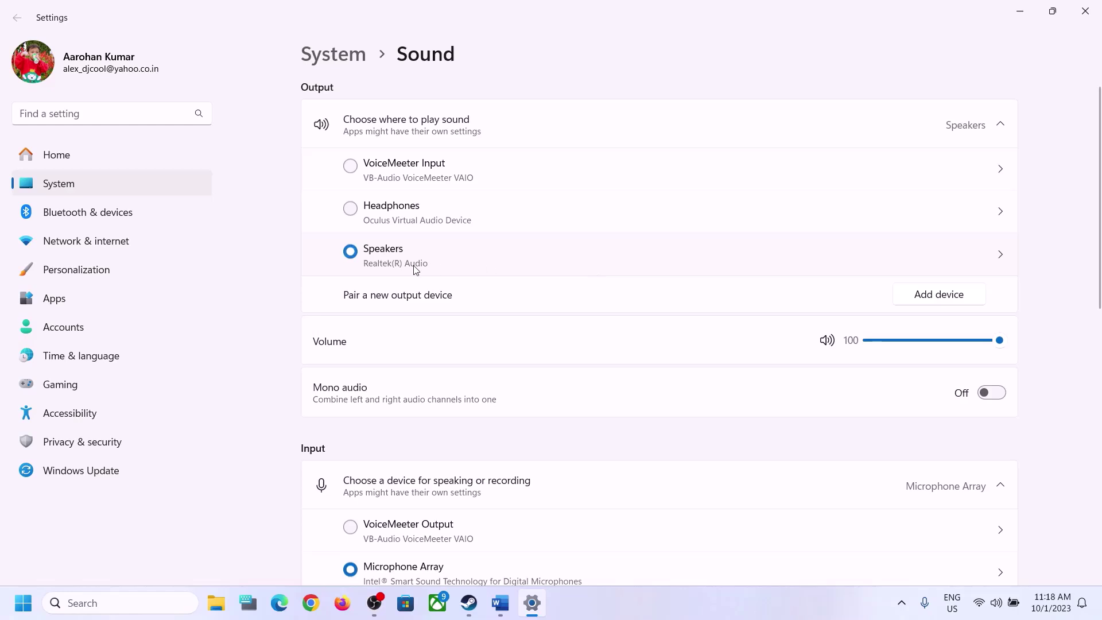
{"action": "scroll", "coordinate": [821, 438], "scroll_direction": "down", "scroll_amount": 5}
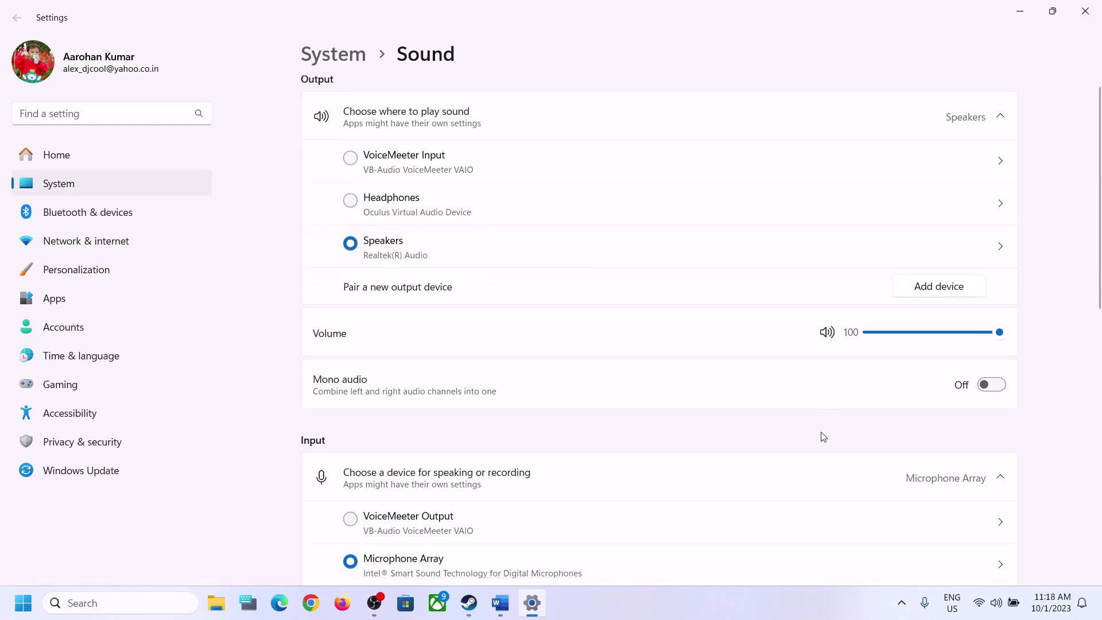
{"action": "scroll", "coordinate": [821, 436], "scroll_direction": "down", "scroll_amount": 3}
{"action": "scroll", "coordinate": [822, 436], "scroll_direction": "up", "scroll_amount": 3}
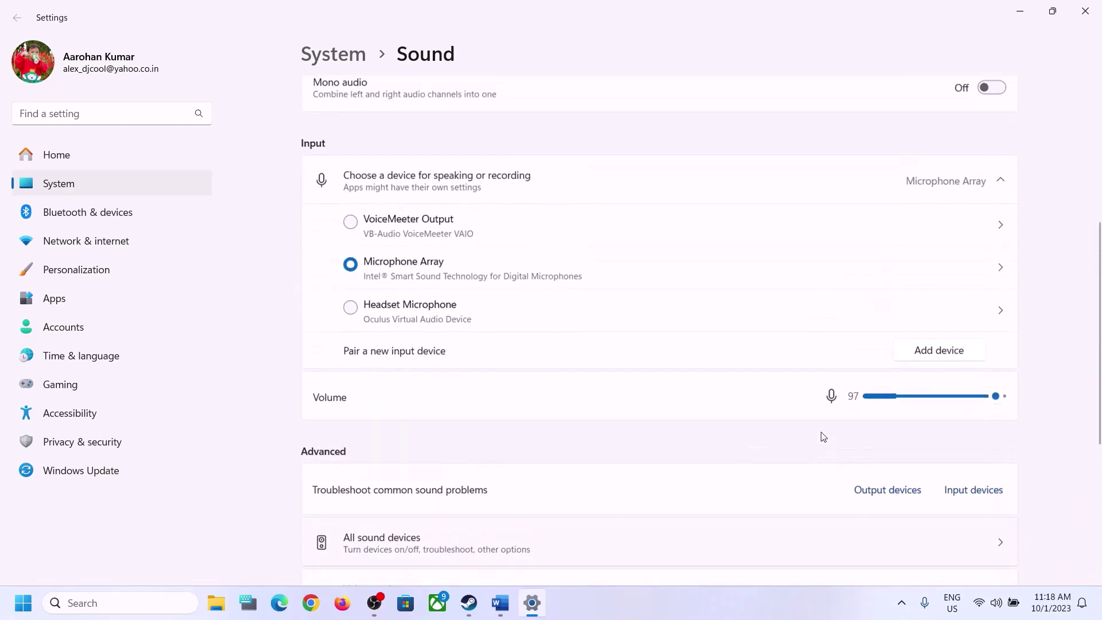
Open the volume mixer, check the devices and per-app volume levels, and close Settings
{"action": "scroll", "coordinate": [821, 435], "scroll_direction": "down", "scroll_amount": 4}
{"action": "left_click", "coordinate": [372, 444]}
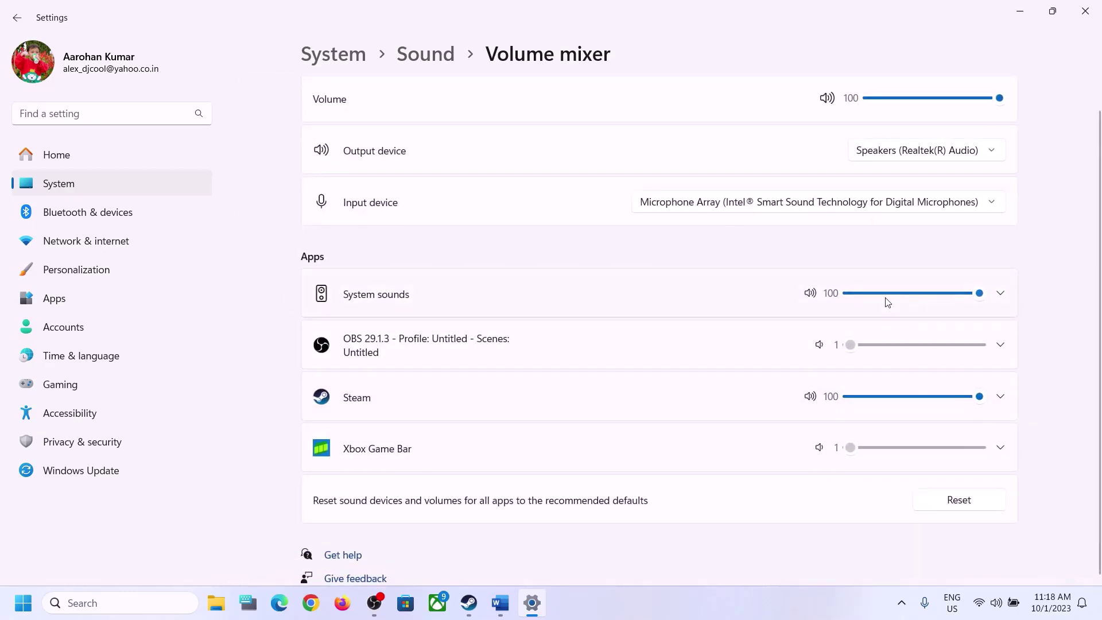
{"action": "left_click", "coordinate": [1085, 11]}
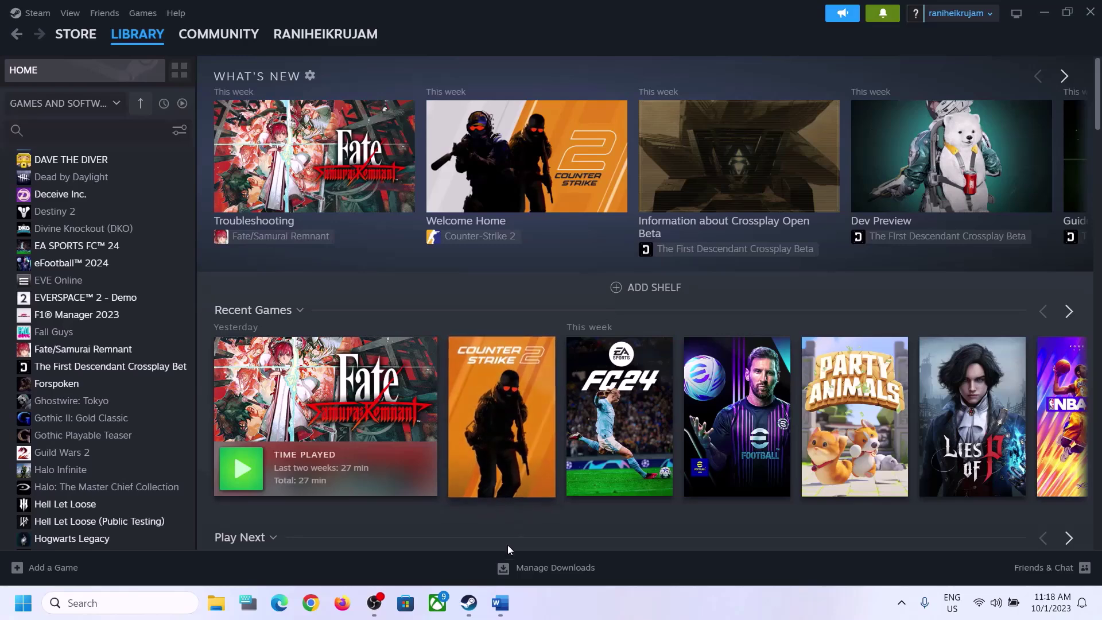
Switch to the Word document and highlight the Step 3 instructions "Restart the game" and "Restart PC"
{"action": "left_click", "coordinate": [500, 603]}
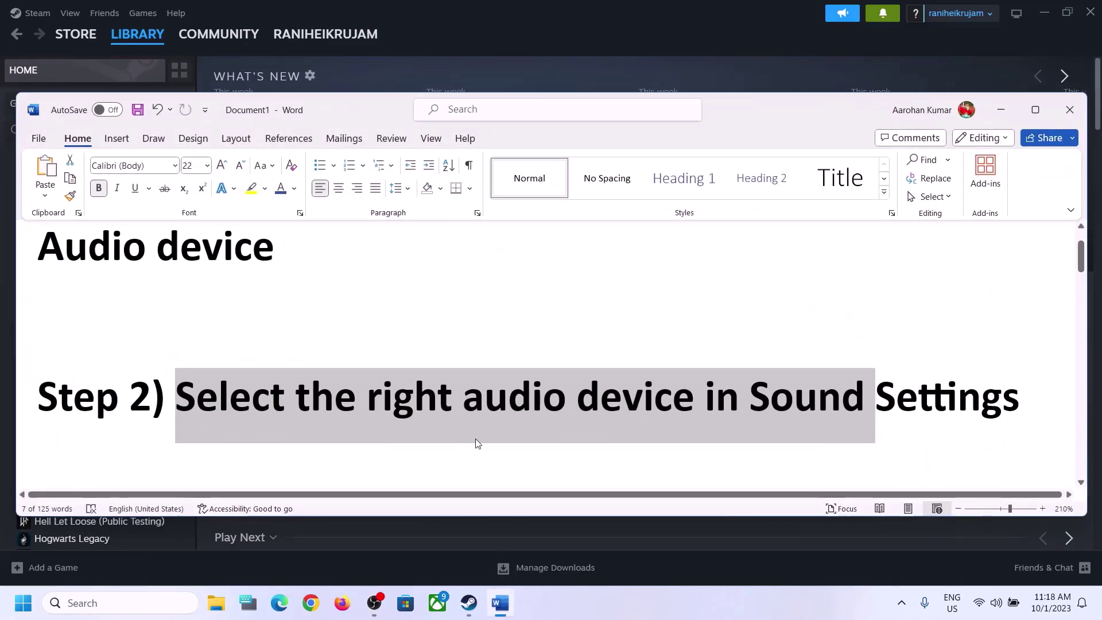
{"action": "scroll", "coordinate": [475, 443], "scroll_direction": "down", "scroll_amount": 3}
{"action": "left_click_drag", "start_coordinate": [199, 404], "coordinate": [466, 405]}
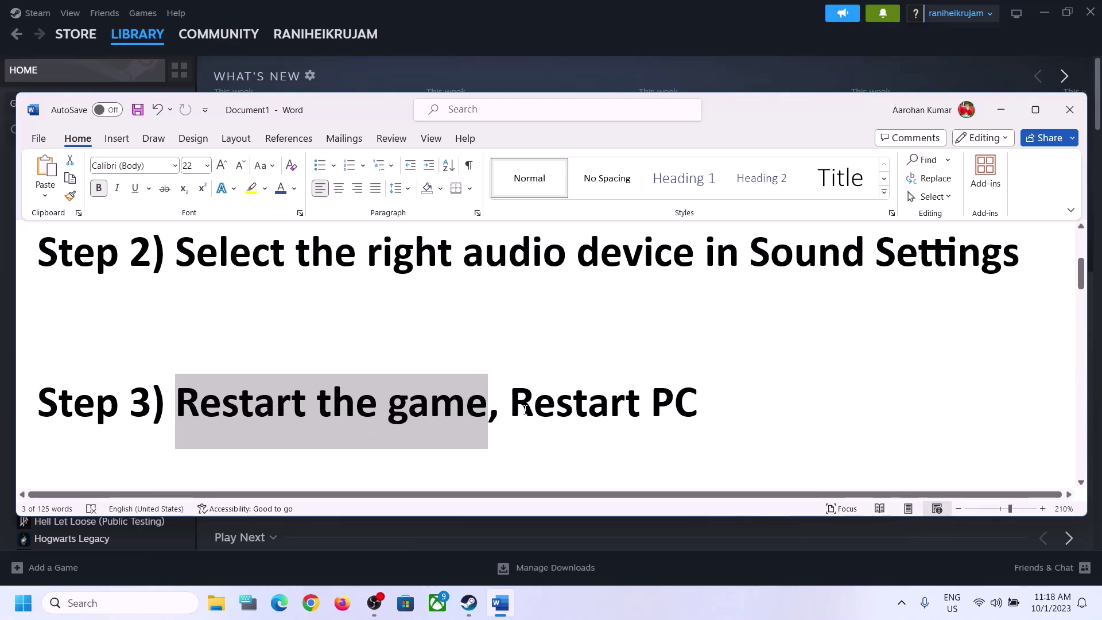
{"action": "left_click_drag", "start_coordinate": [512, 407], "coordinate": [699, 407]}
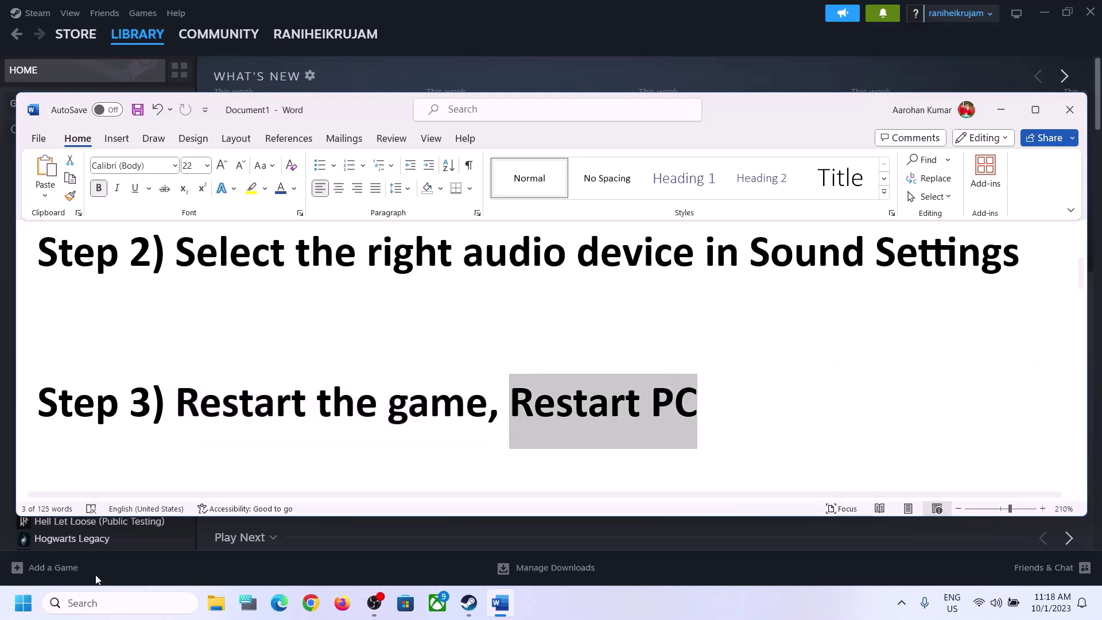
Show the PC's power options, including Restart, and dismiss them without choosing one
{"action": "key", "text": "super"}
{"action": "left_click", "coordinate": [417, 552]}
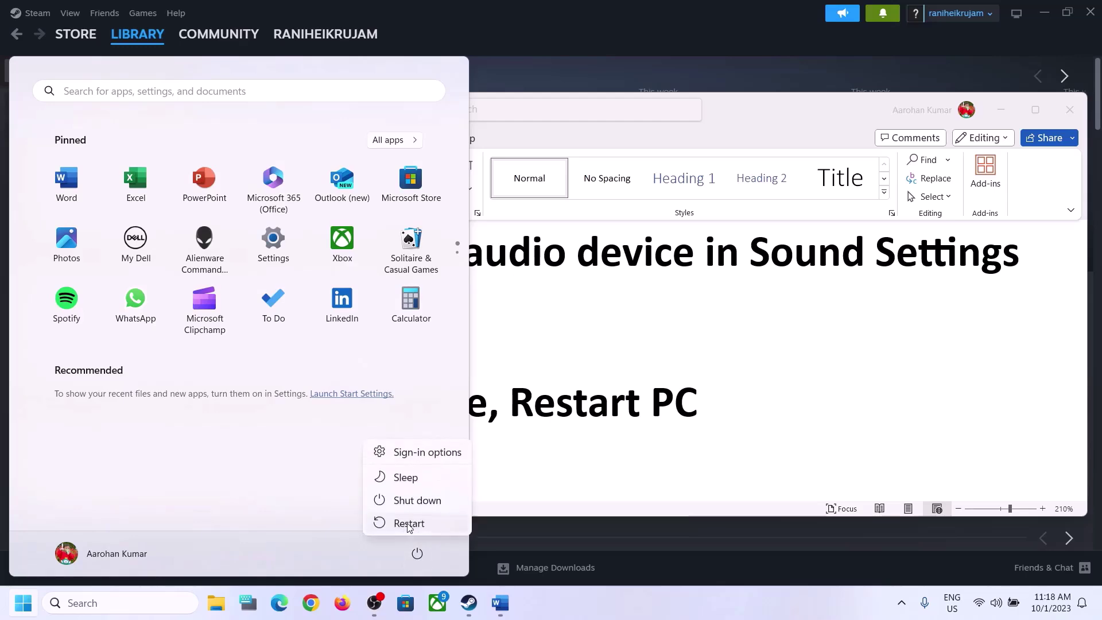
{"action": "key", "text": "Escape"}
{"action": "key", "text": "Escape"}
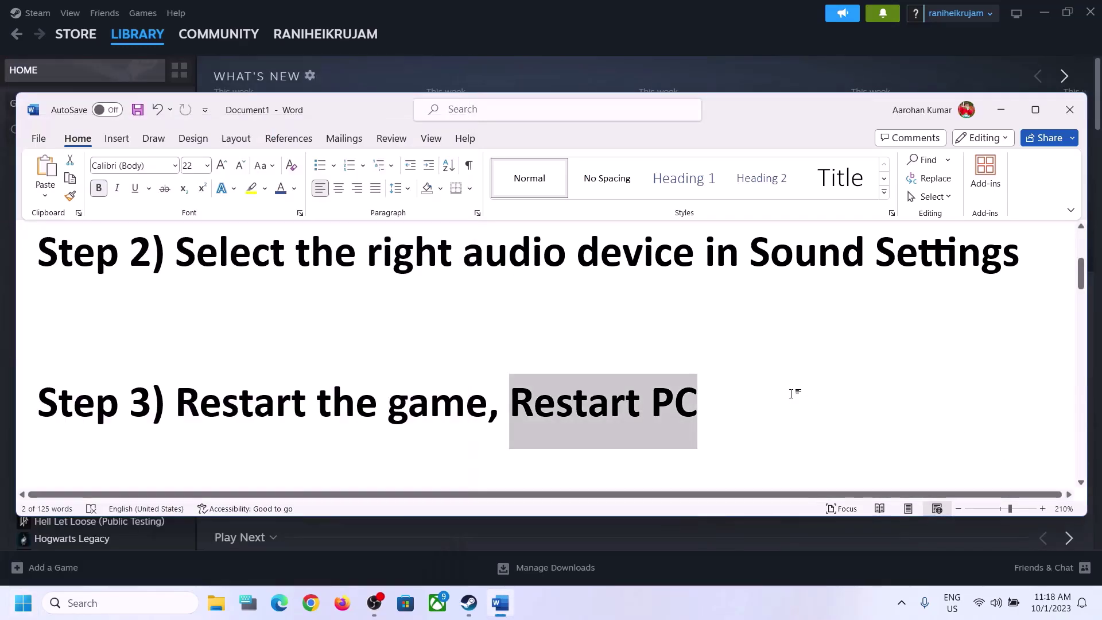
Show the quick list of sound output devices, review the choices, and dismiss it without changing the device
{"action": "left_click", "coordinate": [999, 602]}
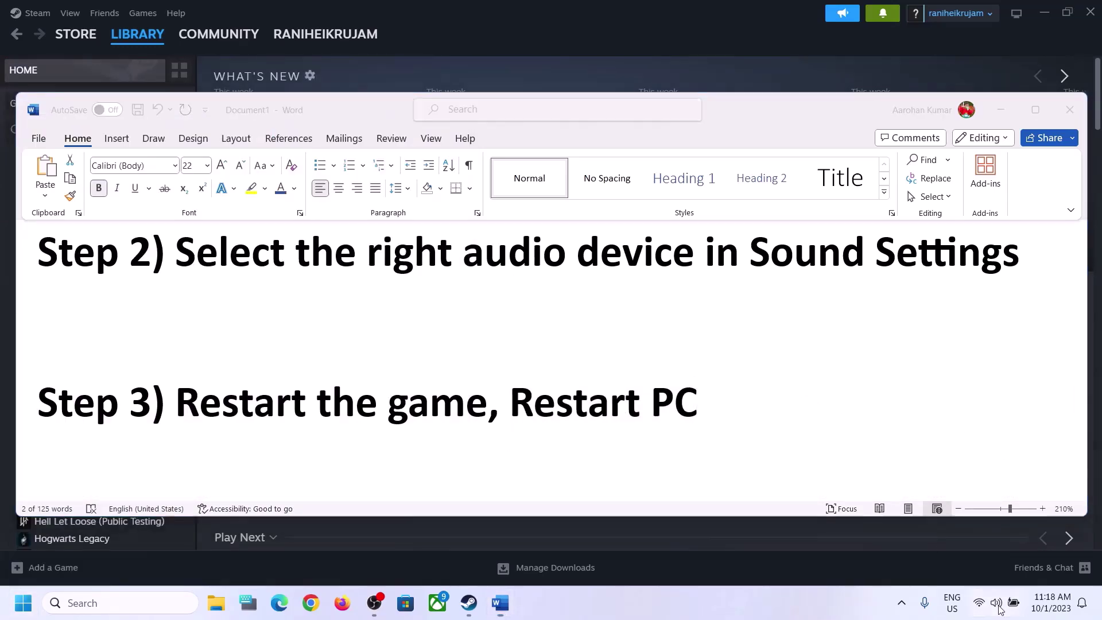
{"action": "left_click", "coordinate": [1076, 512]}
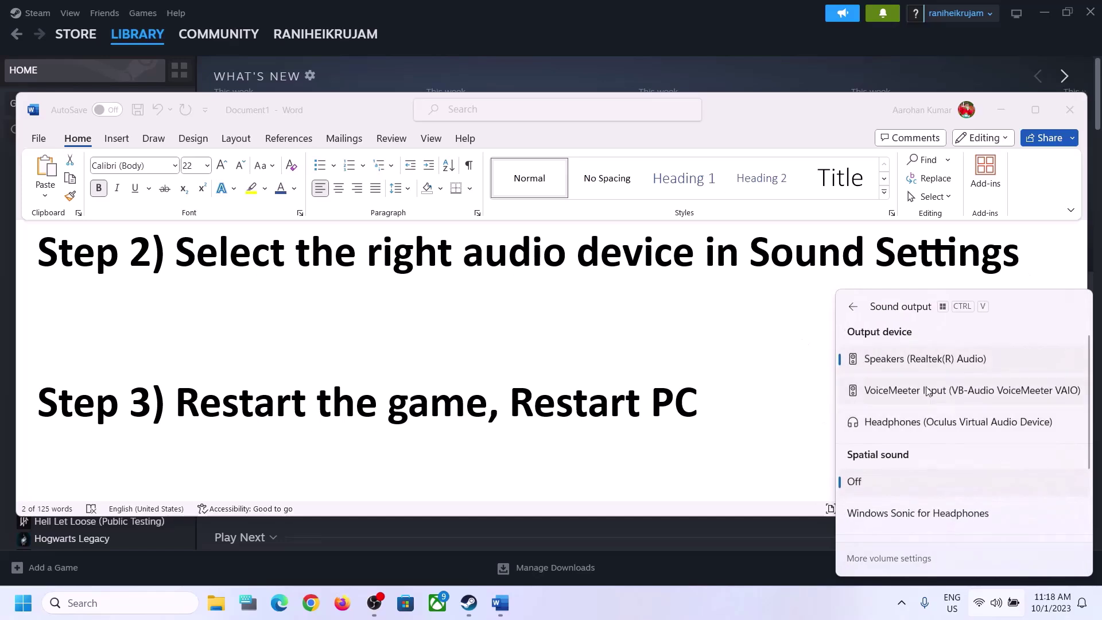
{"action": "left_click", "coordinate": [336, 389]}
Highlight the Step 4 instruction "Set Sound Sample rate to 48/44k Hz in sound control panel" in the Word document
{"action": "left_click", "coordinate": [377, 391]}
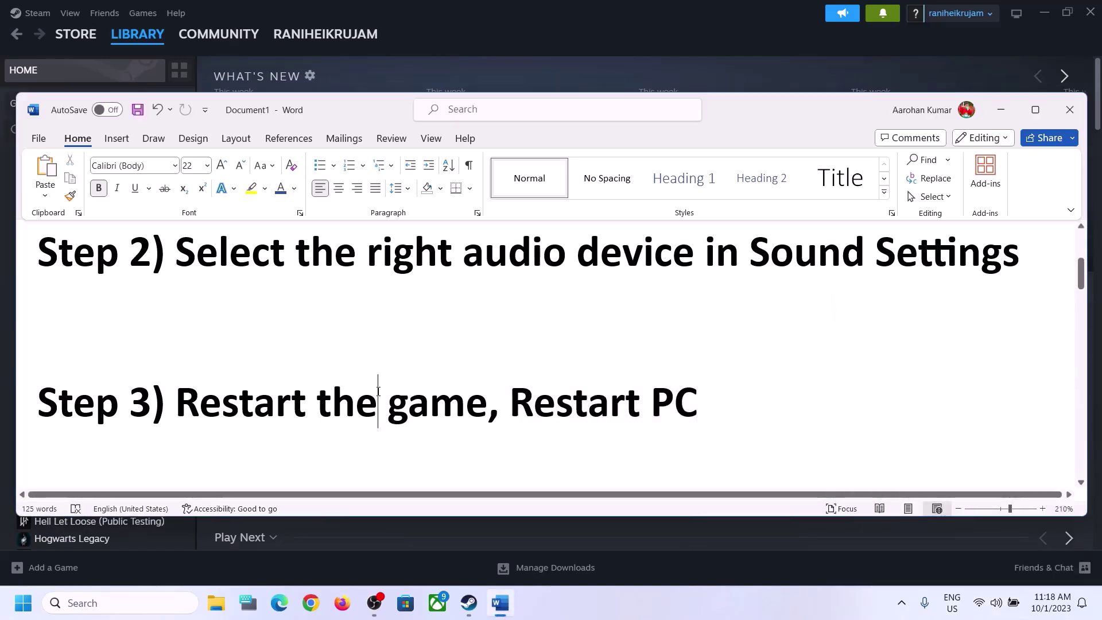
{"action": "scroll", "coordinate": [378, 391], "scroll_direction": "down", "scroll_amount": 5}
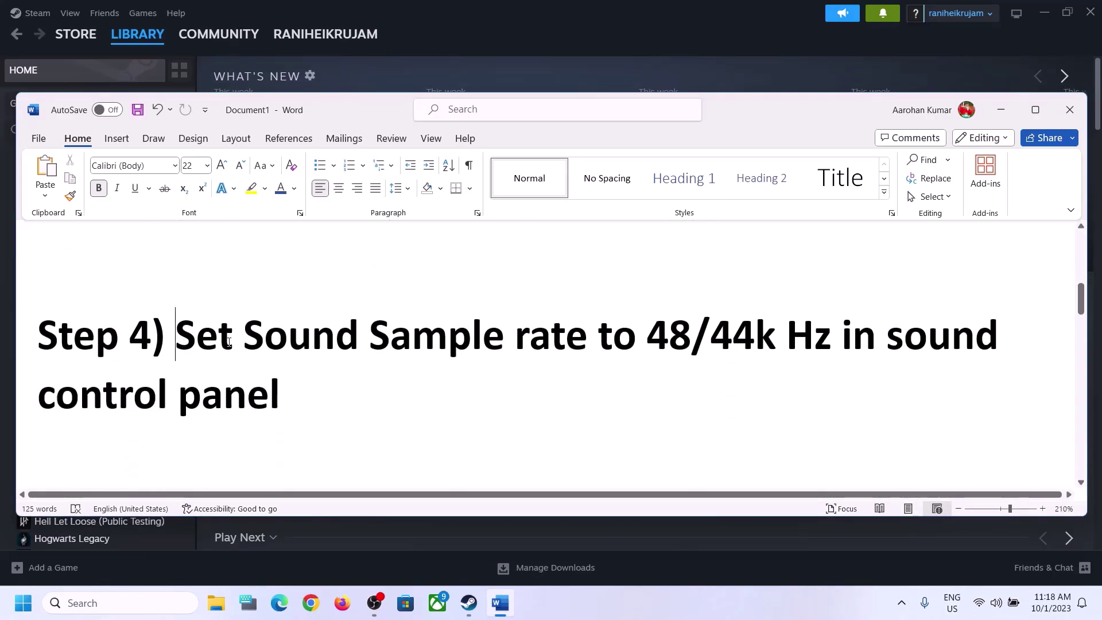
{"action": "left_click_drag", "start_coordinate": [228, 343], "coordinate": [377, 417]}
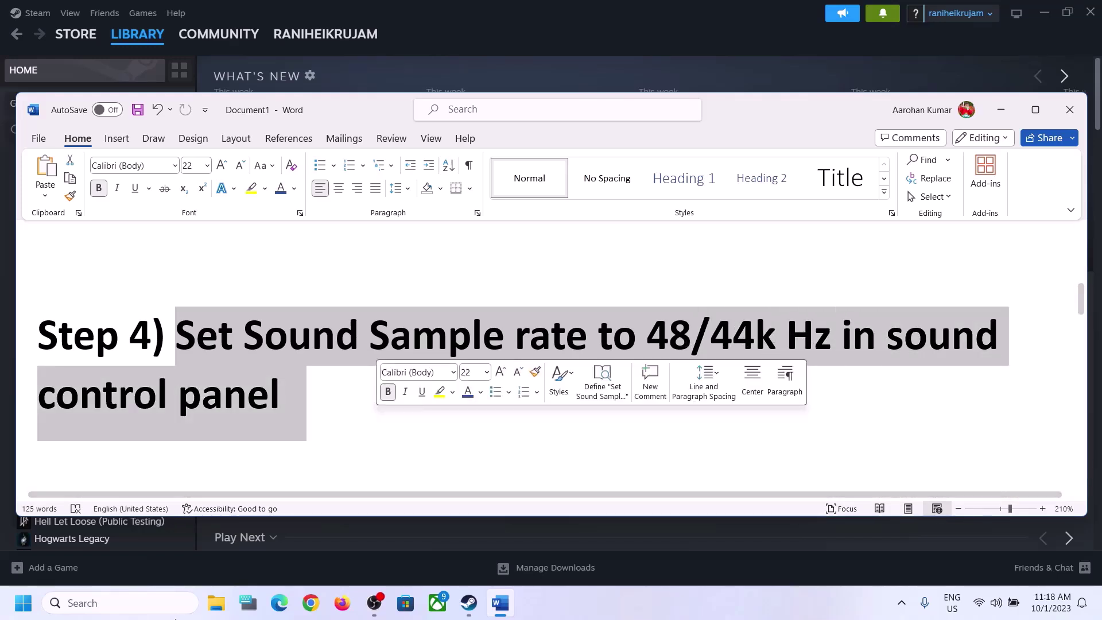
Open the Sound dialog from Control Panel's Hardware and Sound category and move it clear for viewing
{"action": "left_click", "coordinate": [126, 611]}
{"action": "type", "text": "con"}
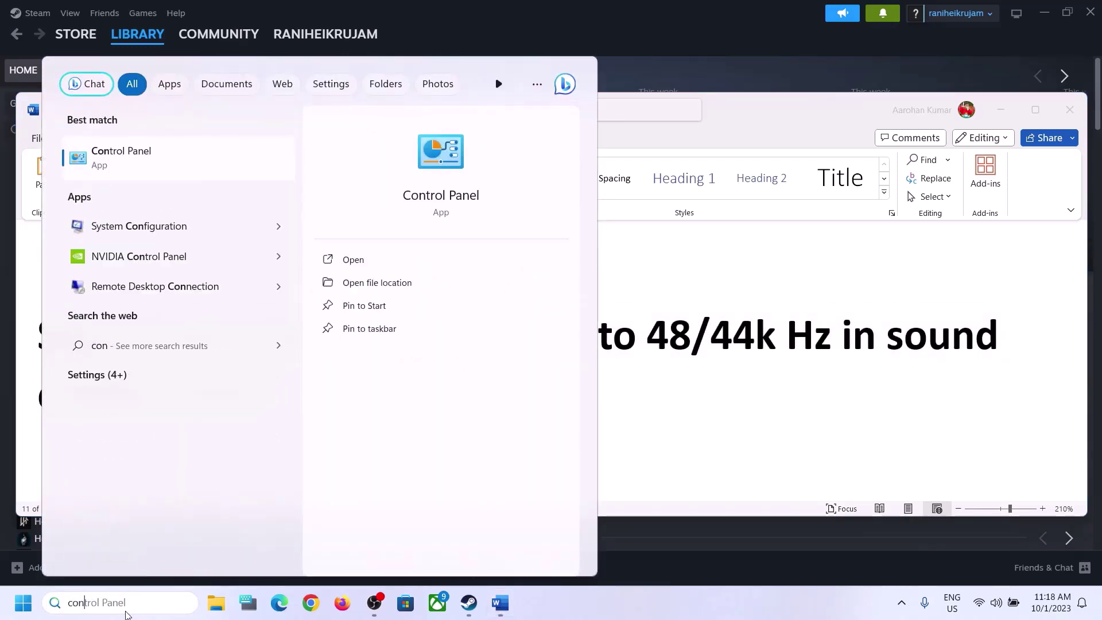
{"action": "type", "text": "trol"}
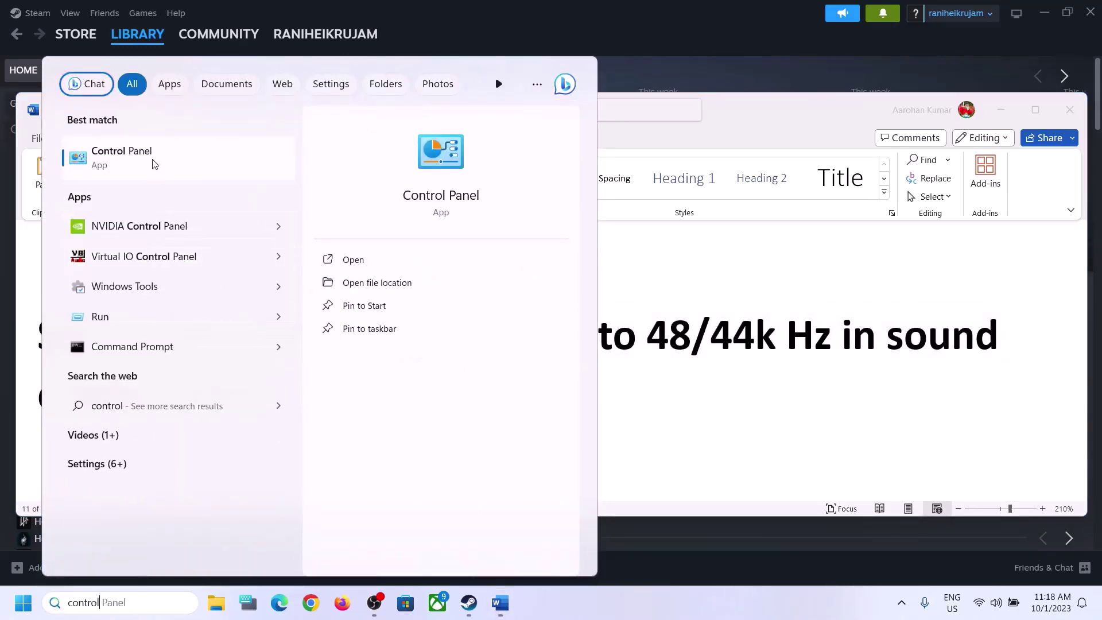
{"action": "left_click", "coordinate": [155, 164]}
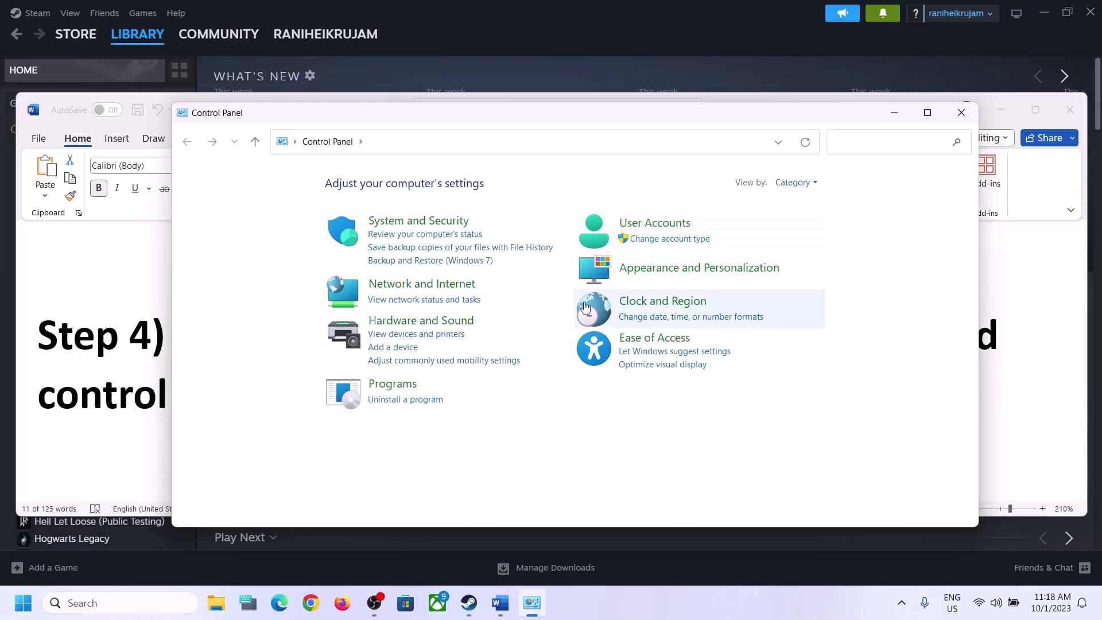
{"action": "left_click", "coordinate": [413, 320]}
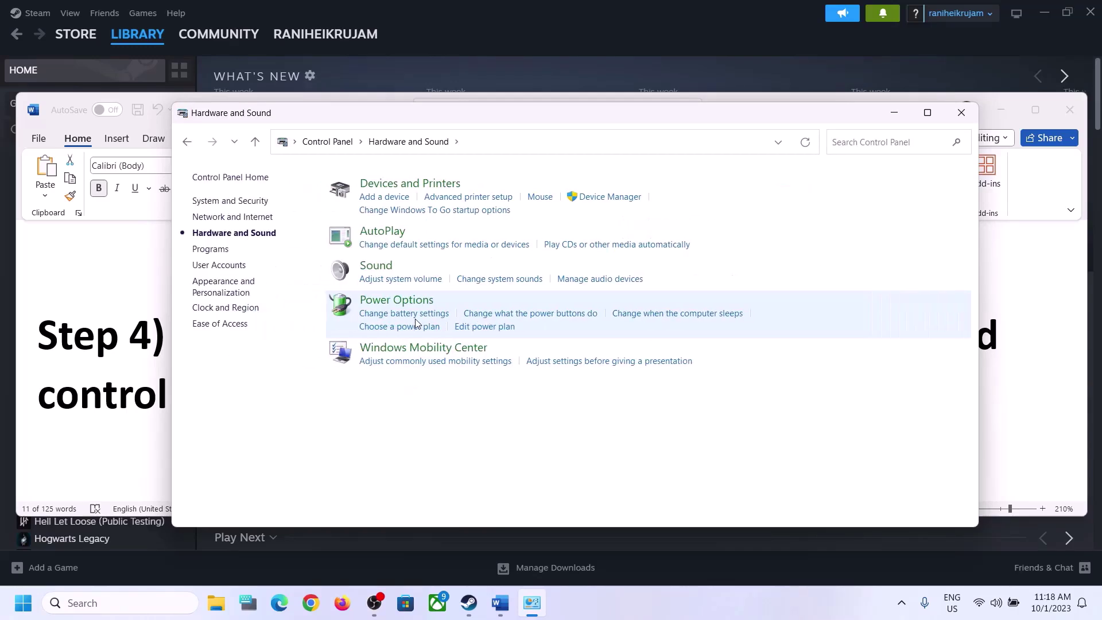
{"action": "left_click", "coordinate": [382, 271]}
{"action": "left_click_drag", "start_coordinate": [264, 113], "coordinate": [524, 100]}
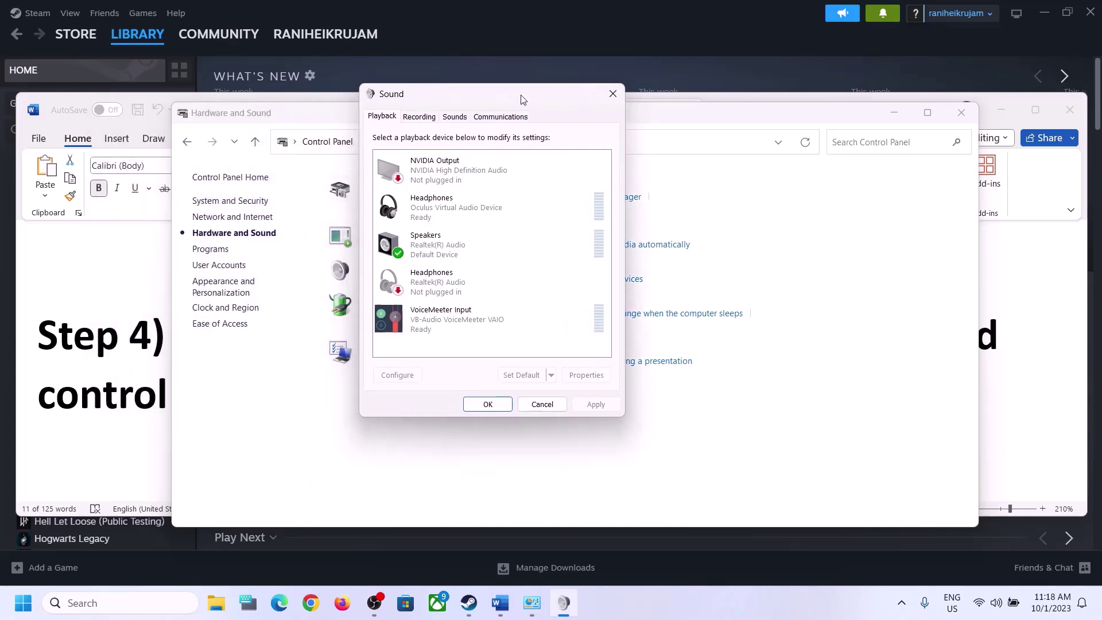
Open the advanced properties of the default Speakers playback device (Realtek(R) Audio)
{"action": "left_click", "coordinate": [448, 251]}
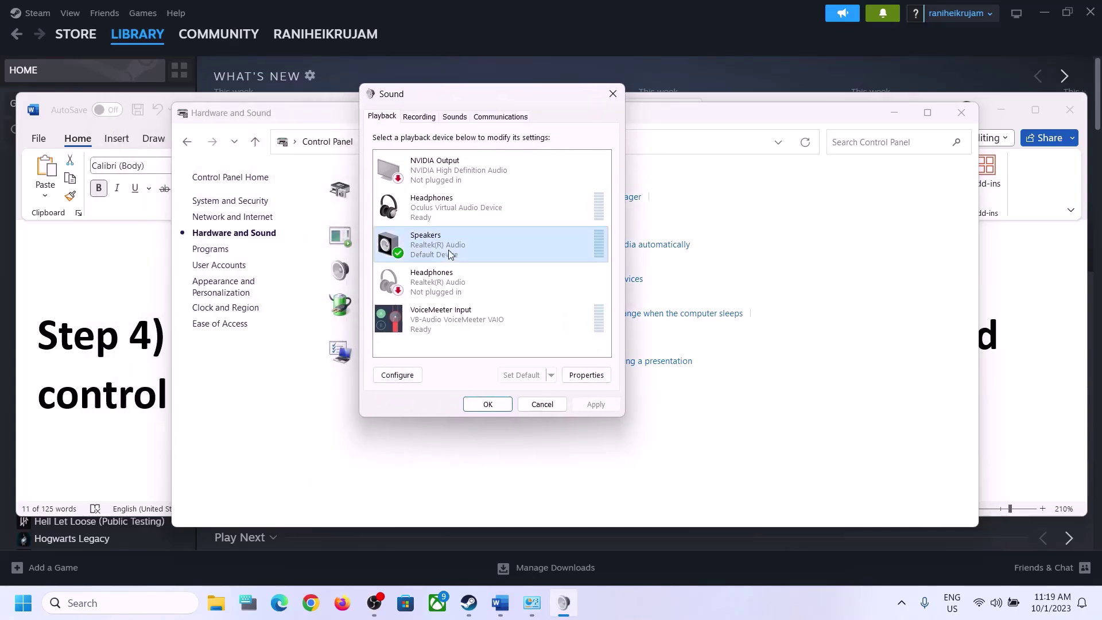
{"action": "left_click", "coordinate": [446, 215]}
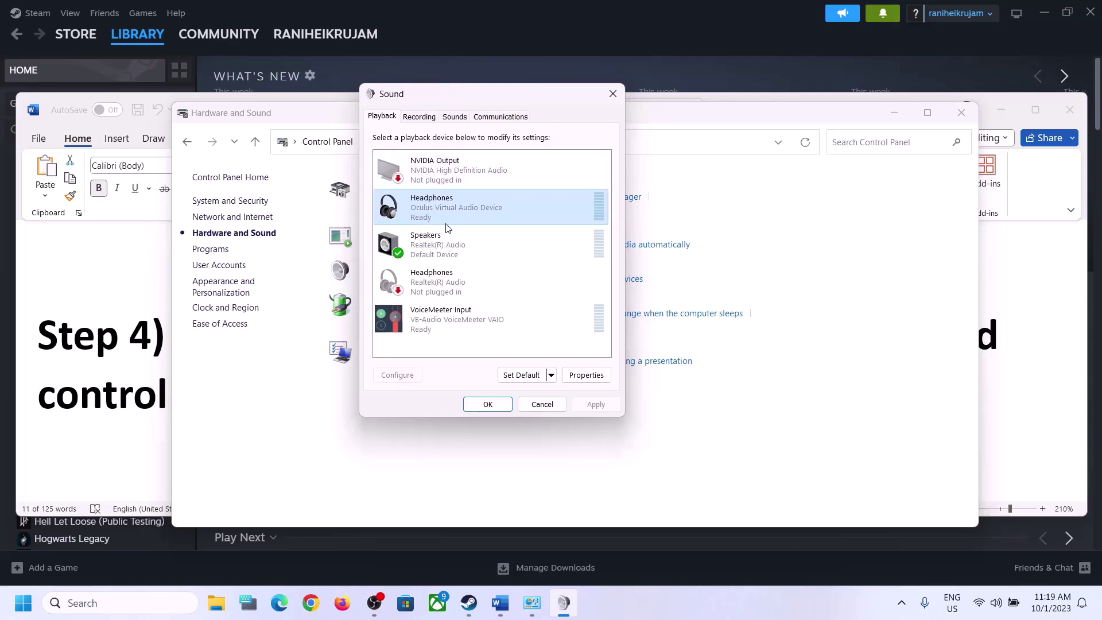
{"action": "left_click", "coordinate": [429, 253]}
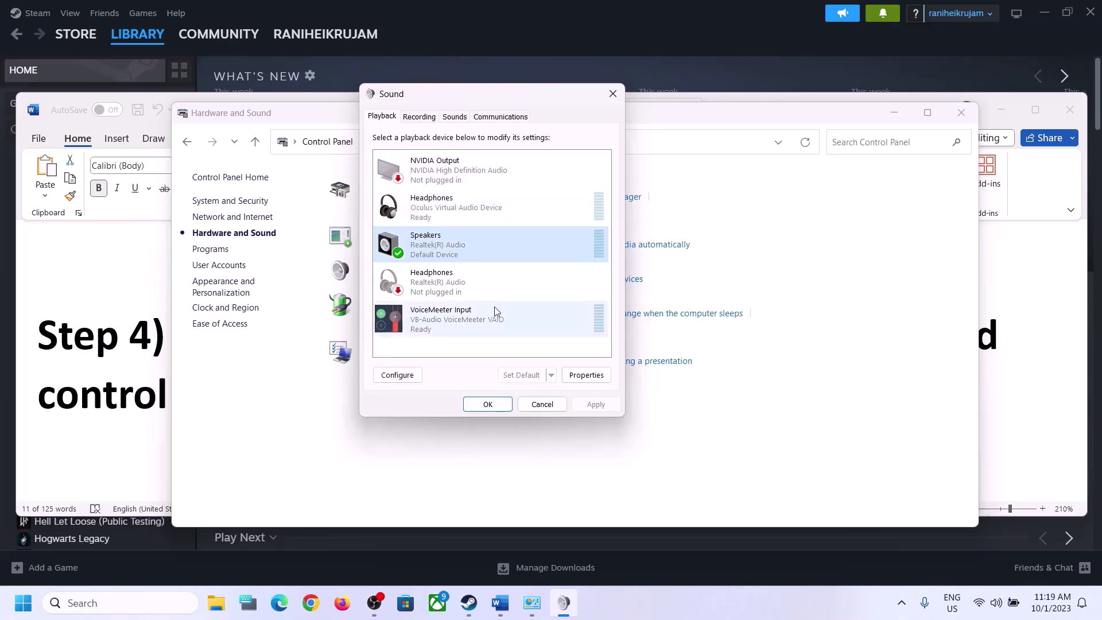
{"action": "right_click", "coordinate": [449, 247]}
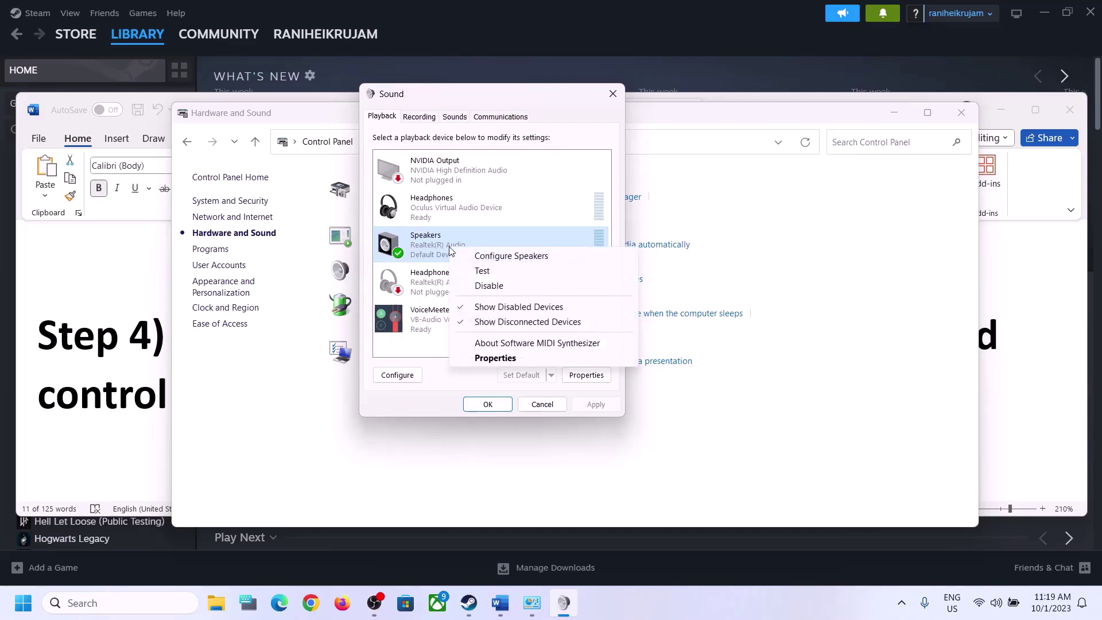
{"action": "left_click", "coordinate": [499, 360]}
{"action": "left_click", "coordinate": [463, 170]}
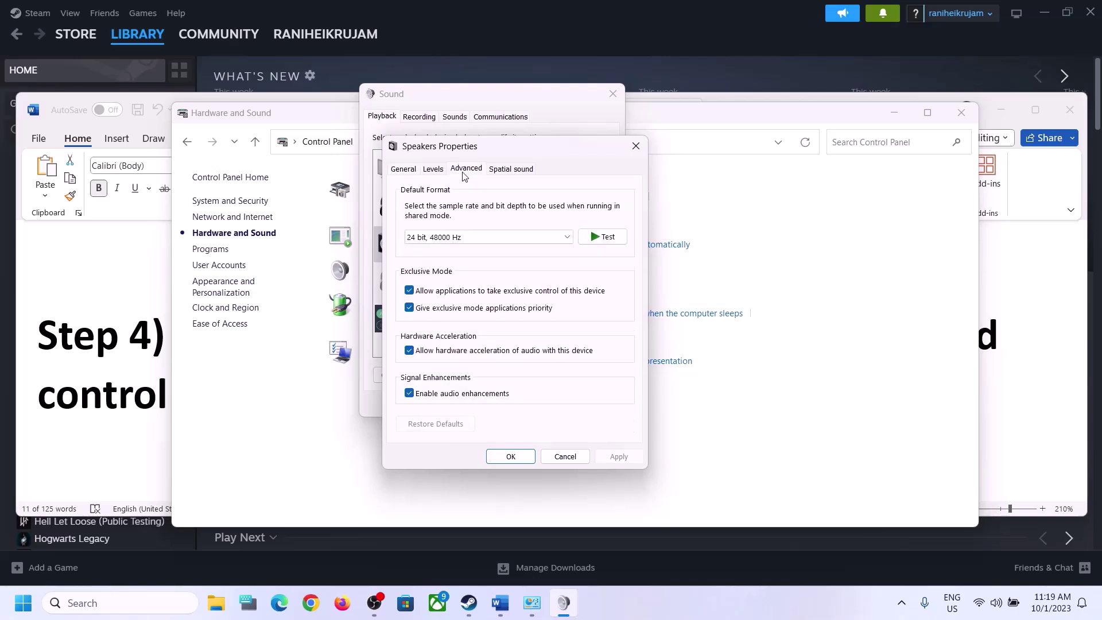
Set the Speakers' default format to 16 bit, 48000 Hz and apply it
{"action": "left_click", "coordinate": [568, 238]}
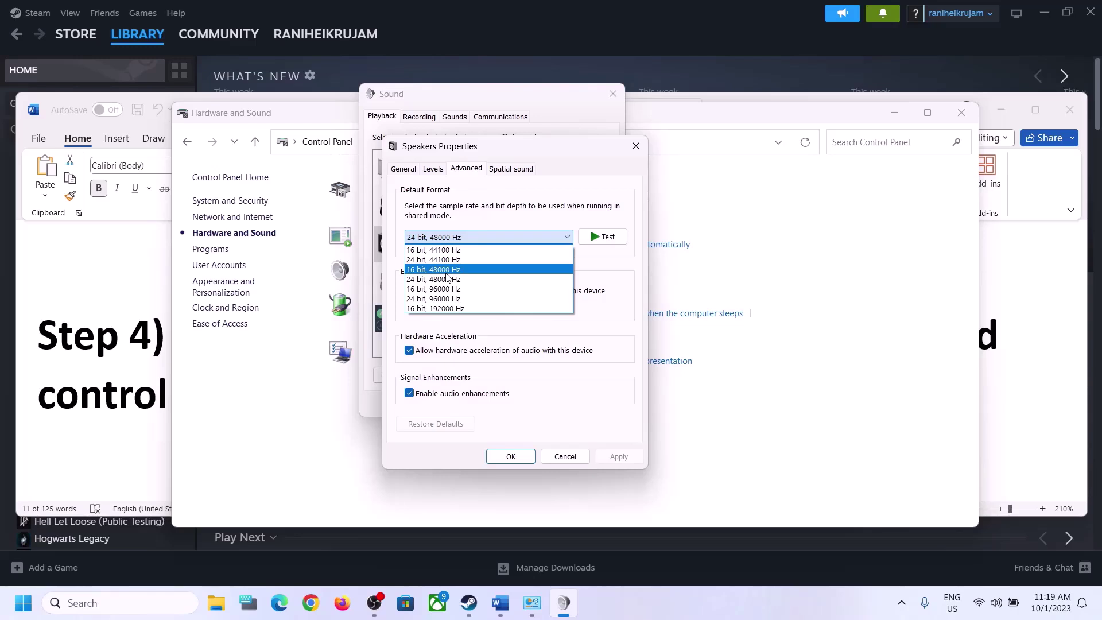
{"action": "left_click", "coordinate": [447, 271]}
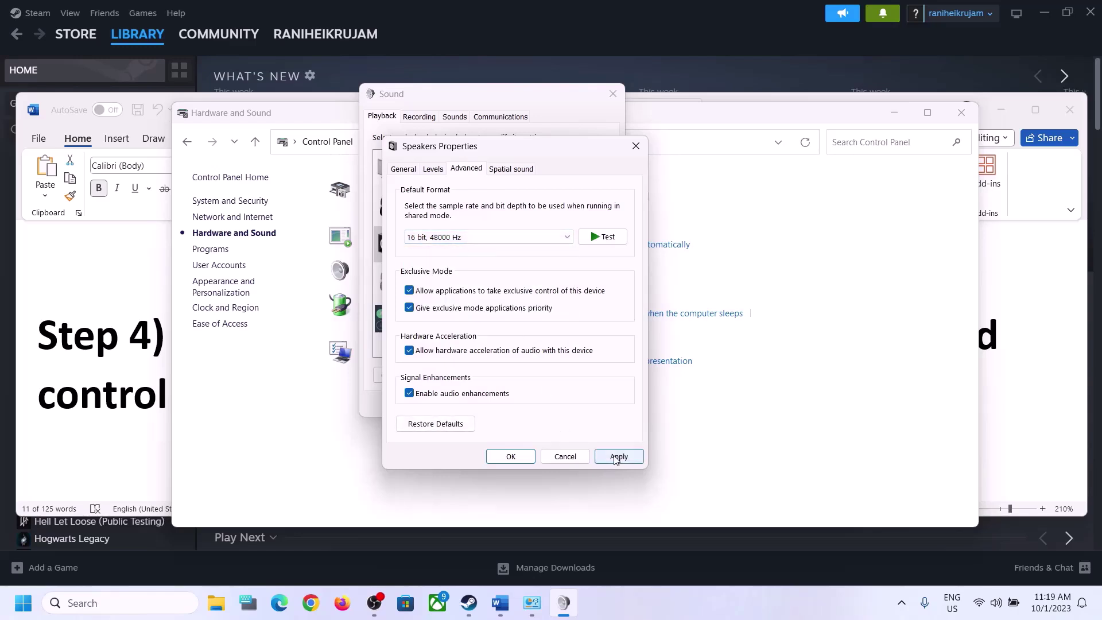
{"action": "left_click", "coordinate": [616, 458]}
Set the Speakers' default format to 24 bit, 48000 Hz, apply it, and close the sound dialogs and Control Panel
{"action": "left_click", "coordinate": [472, 238]}
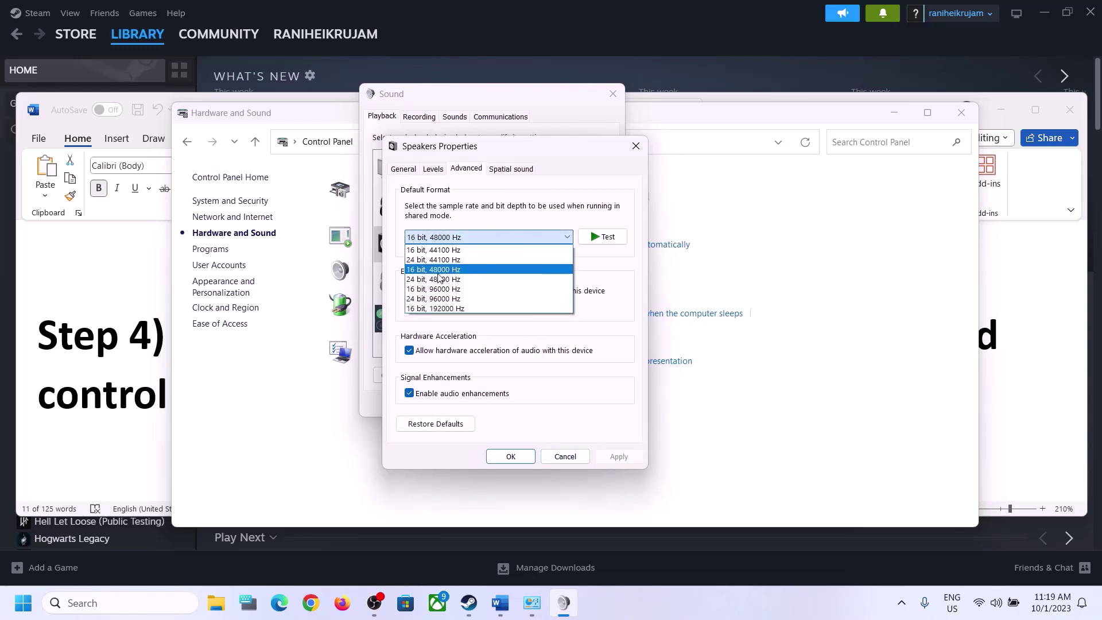
{"action": "left_click", "coordinate": [439, 279]}
{"action": "left_click", "coordinate": [619, 456]}
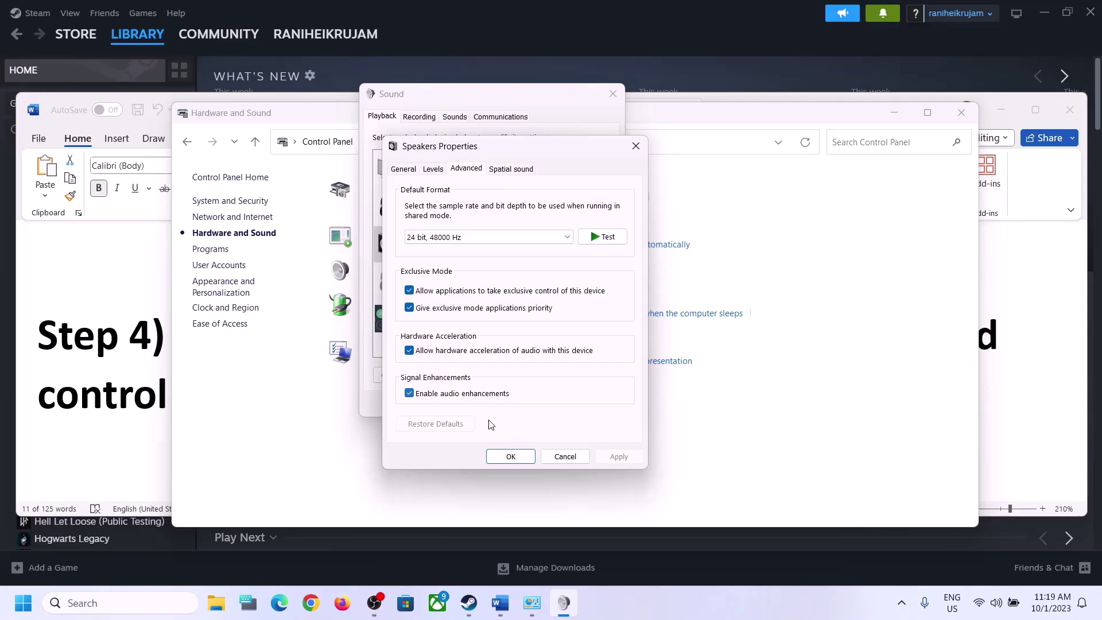
{"action": "left_click", "coordinate": [510, 456]}
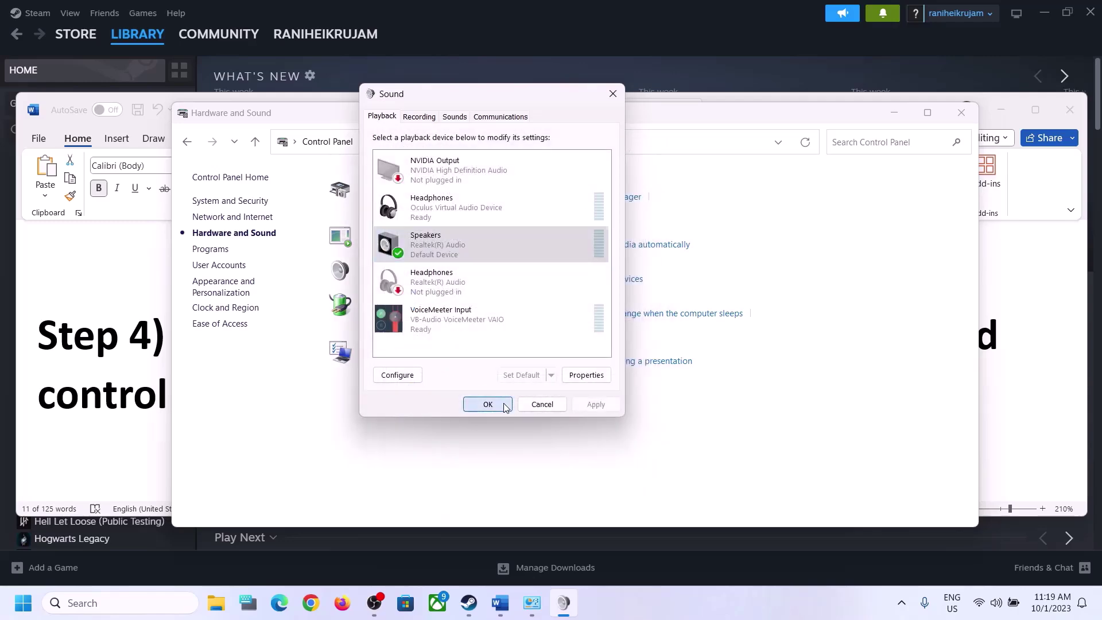
{"action": "left_click", "coordinate": [490, 403]}
{"action": "left_click", "coordinate": [961, 112]}
Highlight the sample rate phrase "to 48/44k Hz" in Step 4 of the Word document, and clear the selection
{"action": "left_click", "coordinate": [579, 287]}
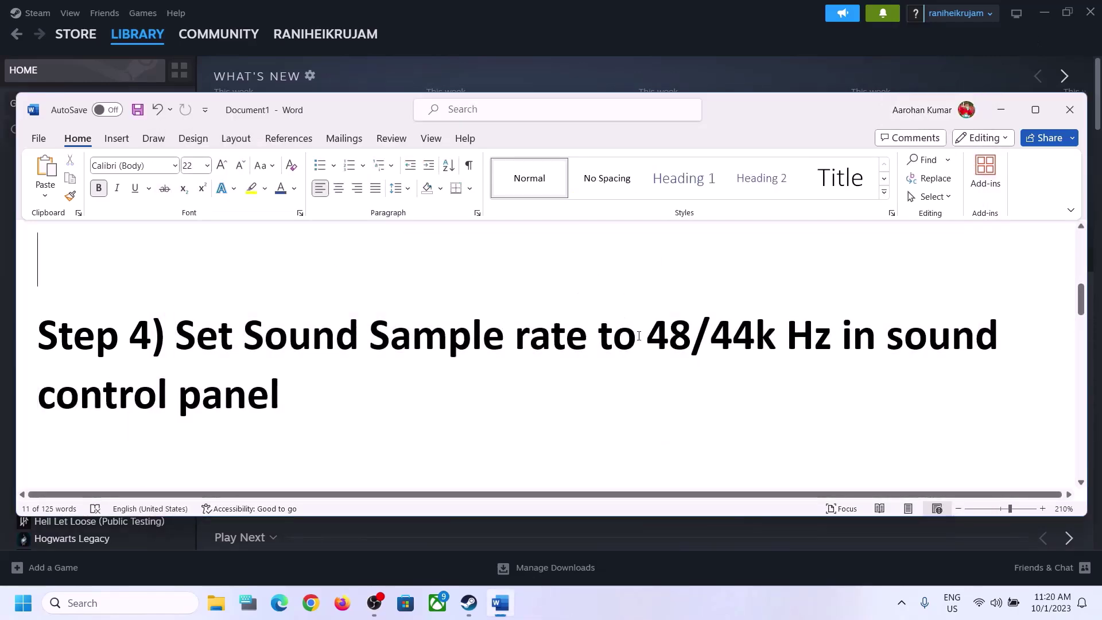
{"action": "left_click_drag", "start_coordinate": [637, 335], "coordinate": [838, 338]}
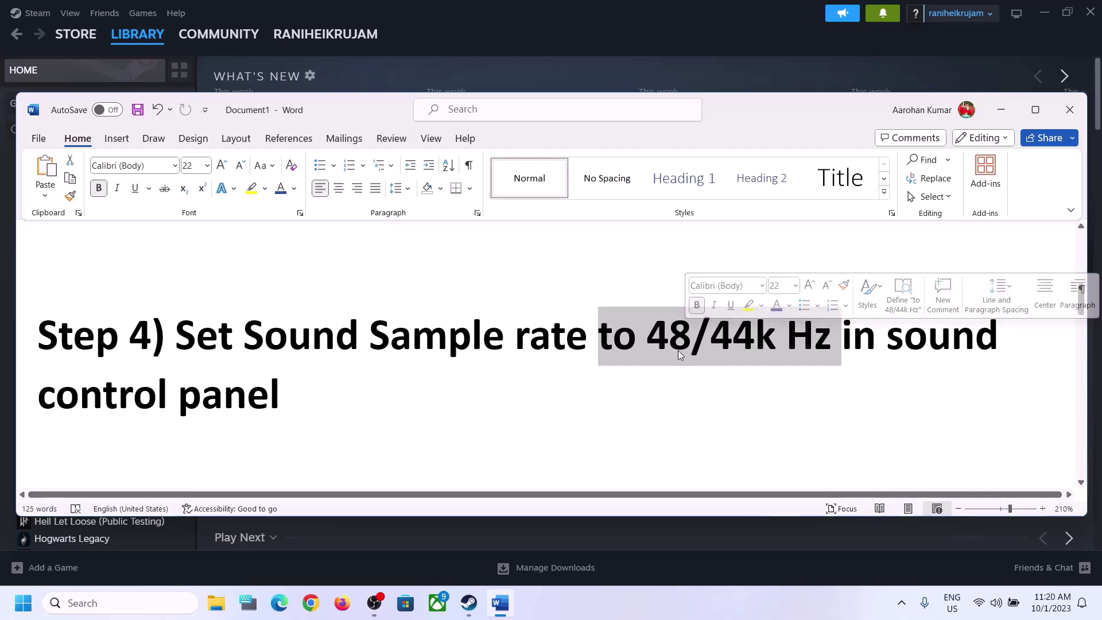
{"action": "left_click", "coordinate": [342, 373]}
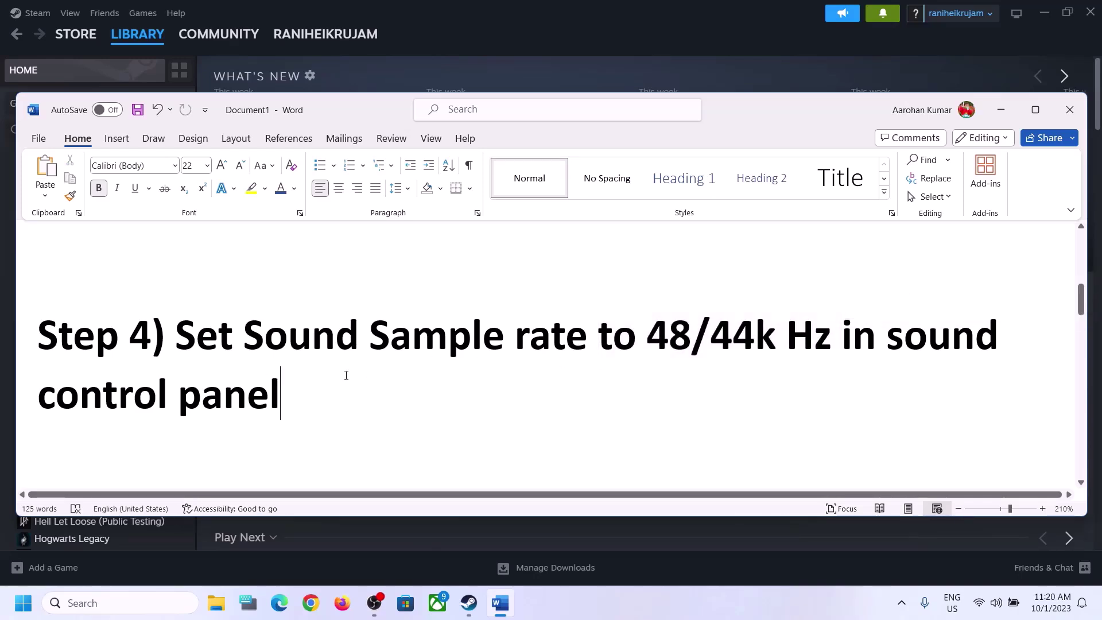
Highlight the Step 5 instructions on disconnecting the controller at game start and reconnecting it once the sound is established
{"action": "scroll", "coordinate": [347, 375], "scroll_direction": "down", "scroll_amount": 2}
{"action": "scroll", "coordinate": [346, 375], "scroll_direction": "down", "scroll_amount": 2}
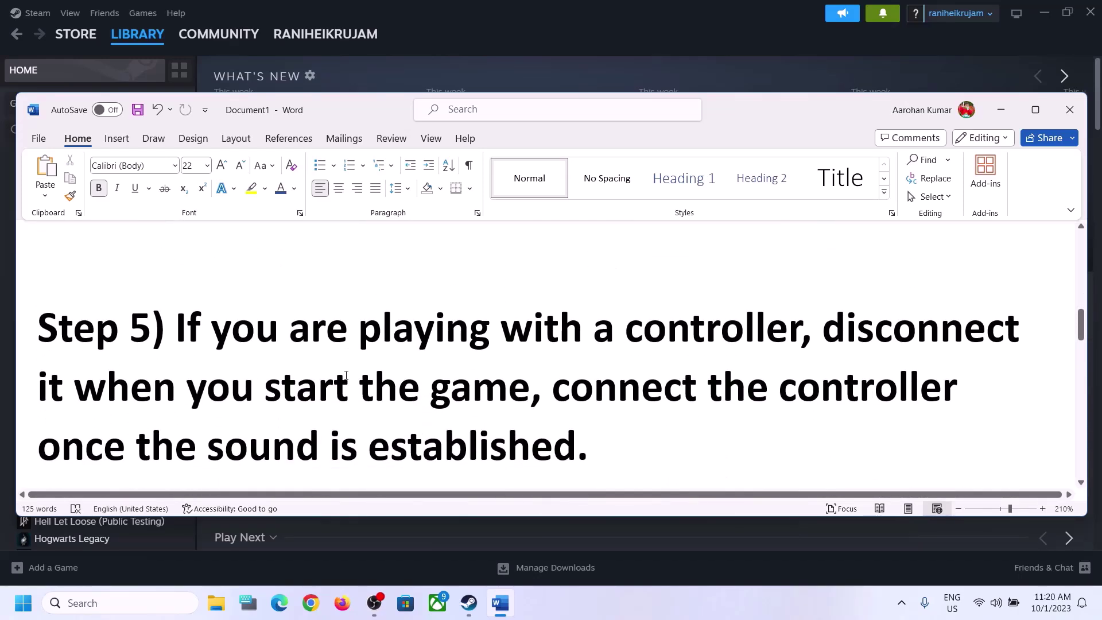
{"action": "left_click_drag", "start_coordinate": [179, 327], "coordinate": [529, 399]}
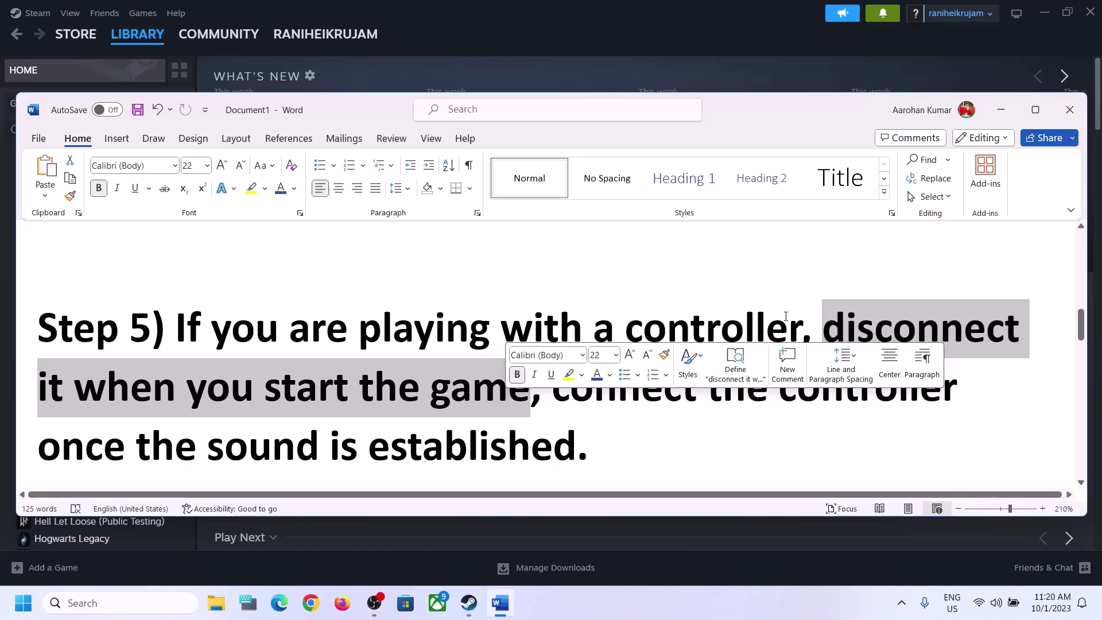
{"action": "left_click", "coordinate": [871, 324]}
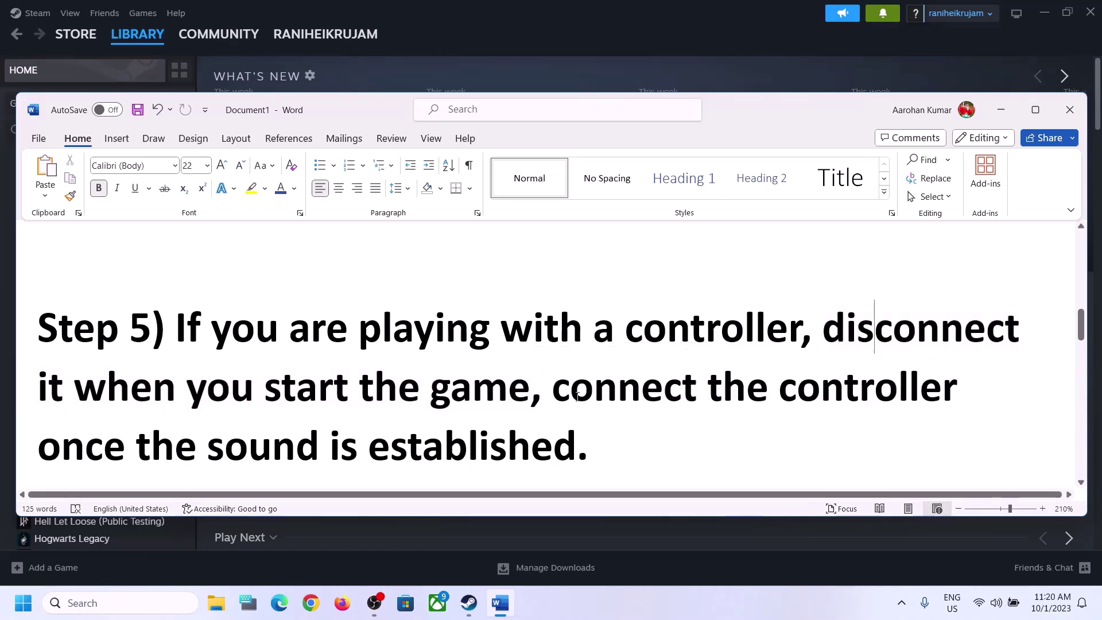
{"action": "left_click", "coordinate": [552, 388]}
{"action": "left_click_drag", "start_coordinate": [775, 388], "coordinate": [965, 389]}
{"action": "left_click_drag", "start_coordinate": [57, 447], "coordinate": [471, 450]}
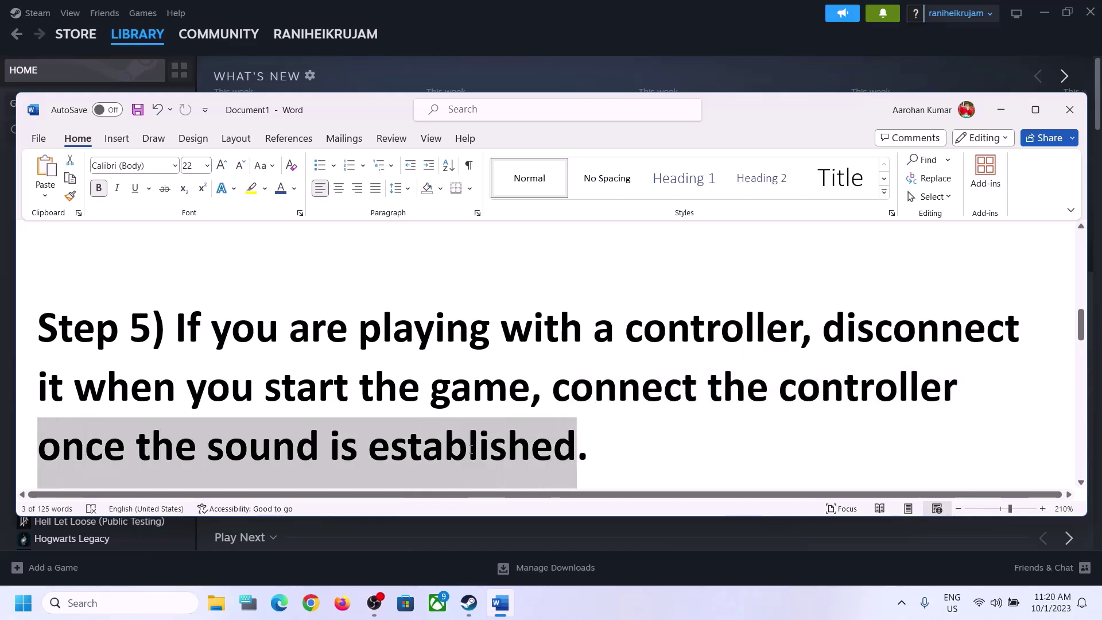
{"action": "left_click", "coordinate": [337, 357]}
Go to Step 6 in the document and highlight its words "off Spatial Sound"
{"action": "scroll", "coordinate": [358, 357], "scroll_direction": "down", "scroll_amount": 2}
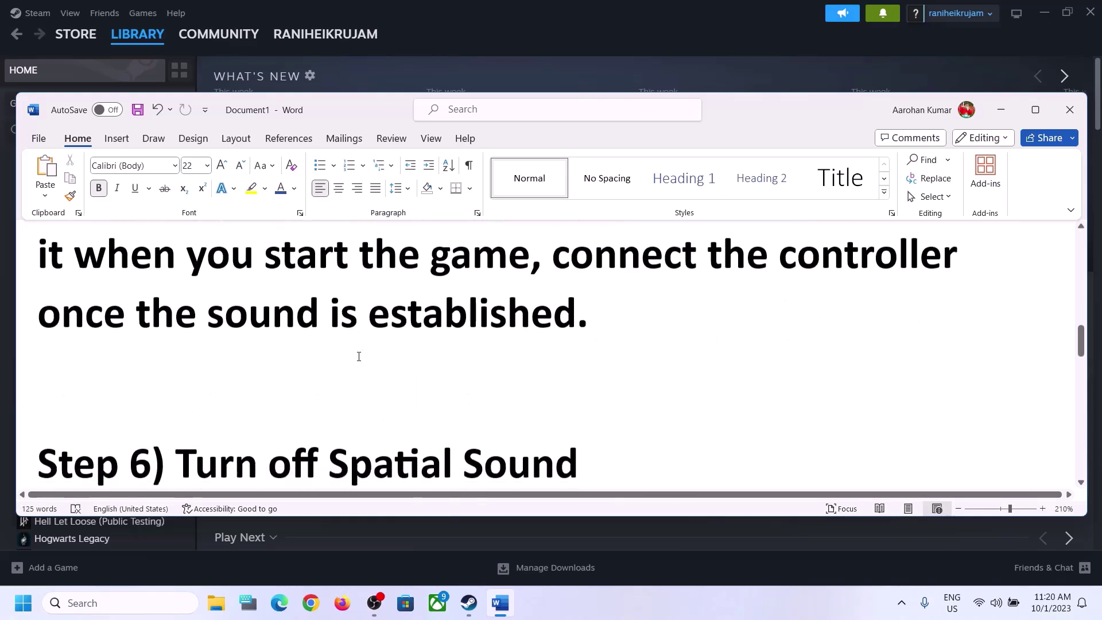
{"action": "scroll", "coordinate": [358, 357], "scroll_direction": "down", "scroll_amount": 2}
{"action": "left_click_drag", "start_coordinate": [269, 382], "coordinate": [608, 386]}
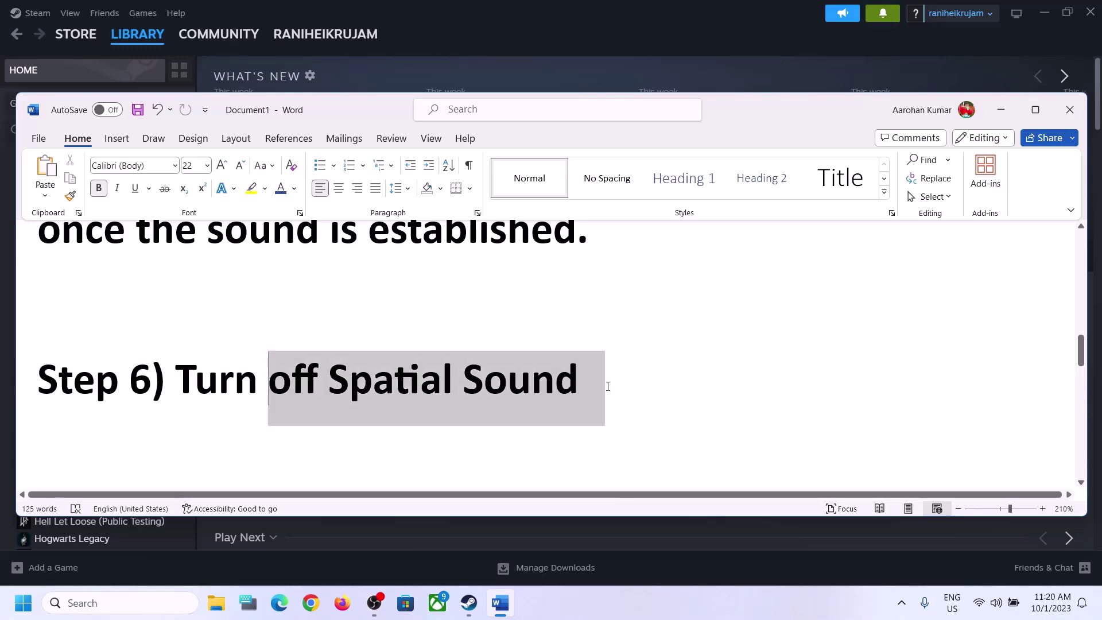
{"action": "right_click", "coordinate": [998, 611]}
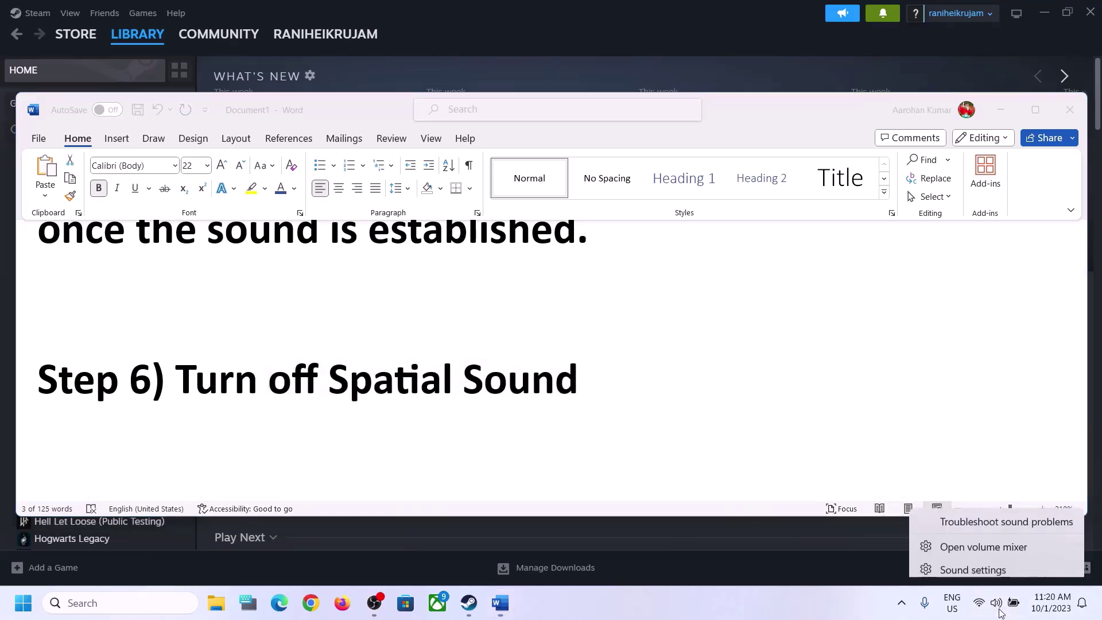
{"action": "left_click", "coordinate": [962, 568]}
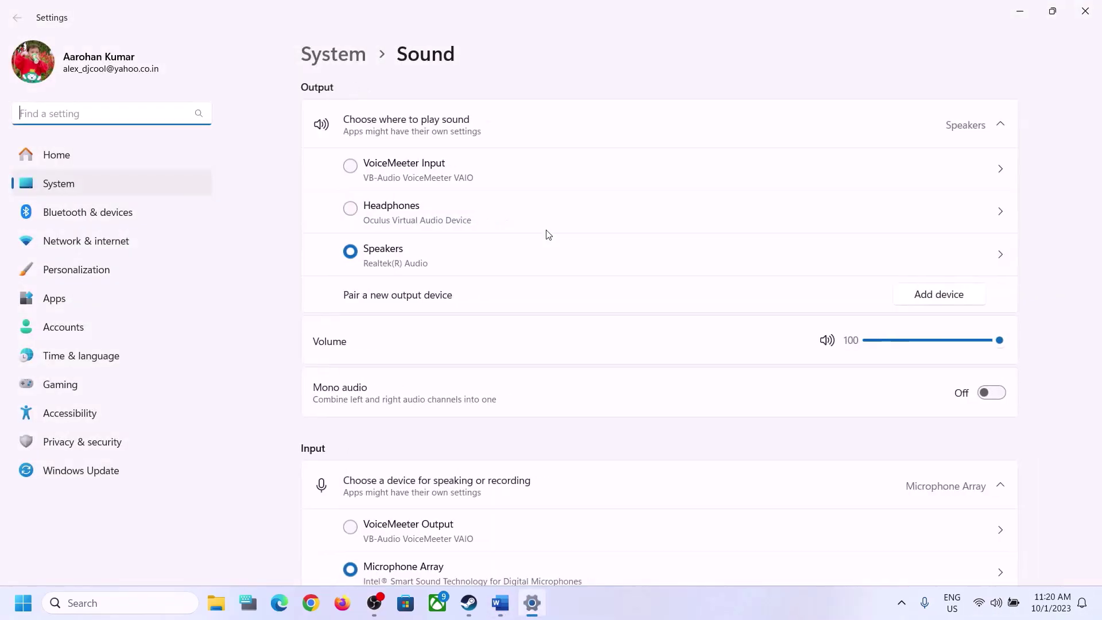
{"action": "left_click", "coordinate": [1085, 10]}
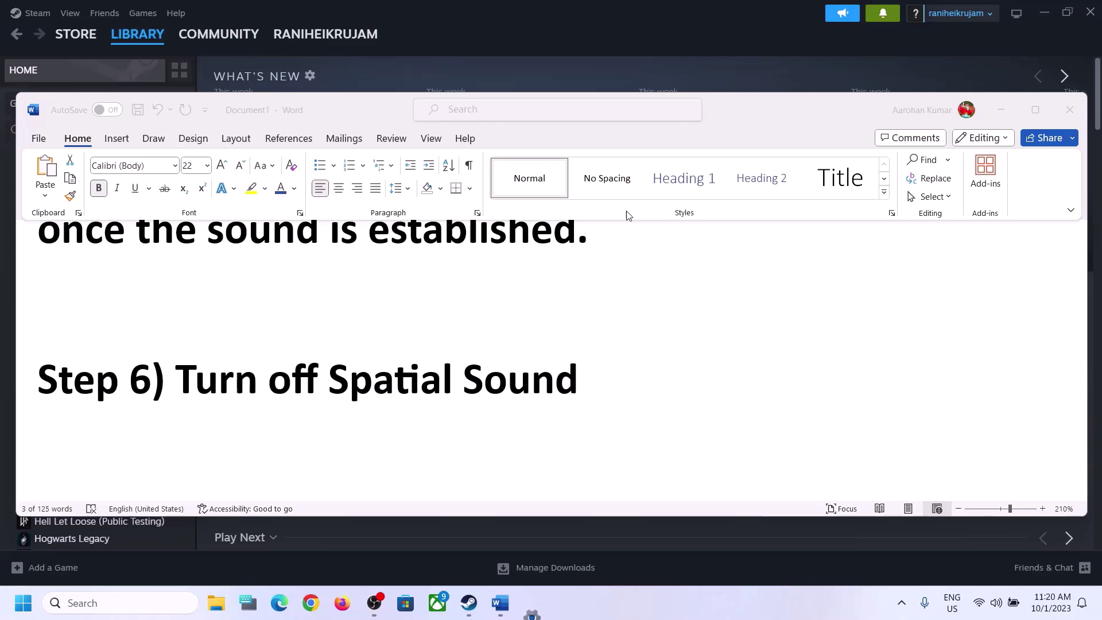
Open the Sound dialog from Control Panel's Hardware and Sound section, and move it over the Control Panel window
{"action": "left_click", "coordinate": [117, 603]}
{"action": "type", "text": "contro"}
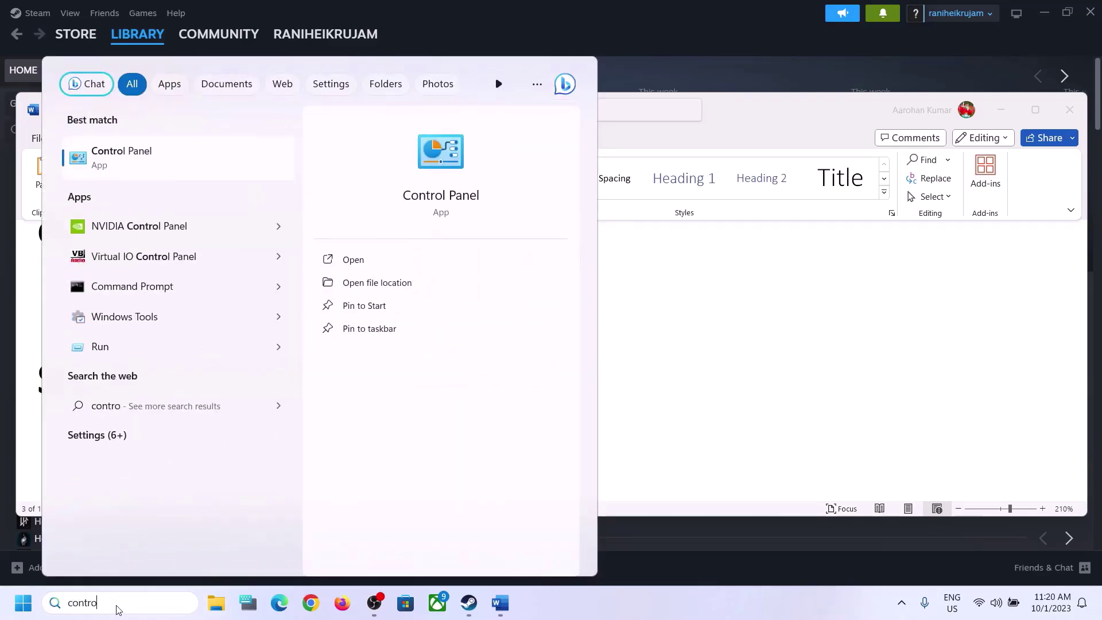
{"action": "type", "text": "l"}
{"action": "key", "text": "Return"}
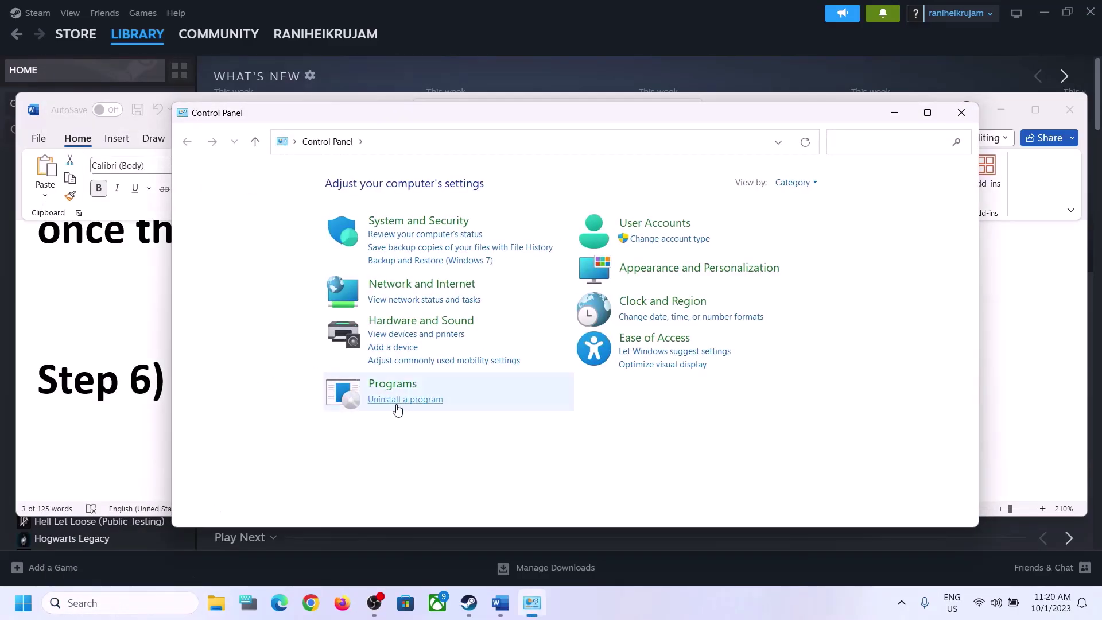
{"action": "left_click", "coordinate": [422, 320]}
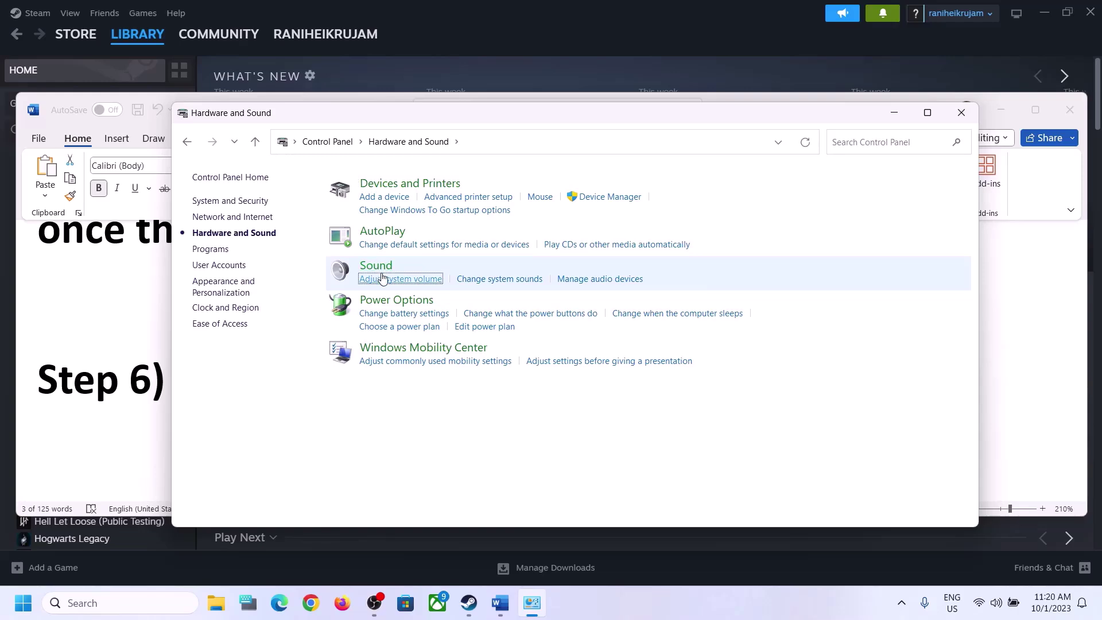
{"action": "left_click", "coordinate": [383, 278]}
{"action": "left_click", "coordinate": [305, 8]}
{"action": "left_click", "coordinate": [374, 266]}
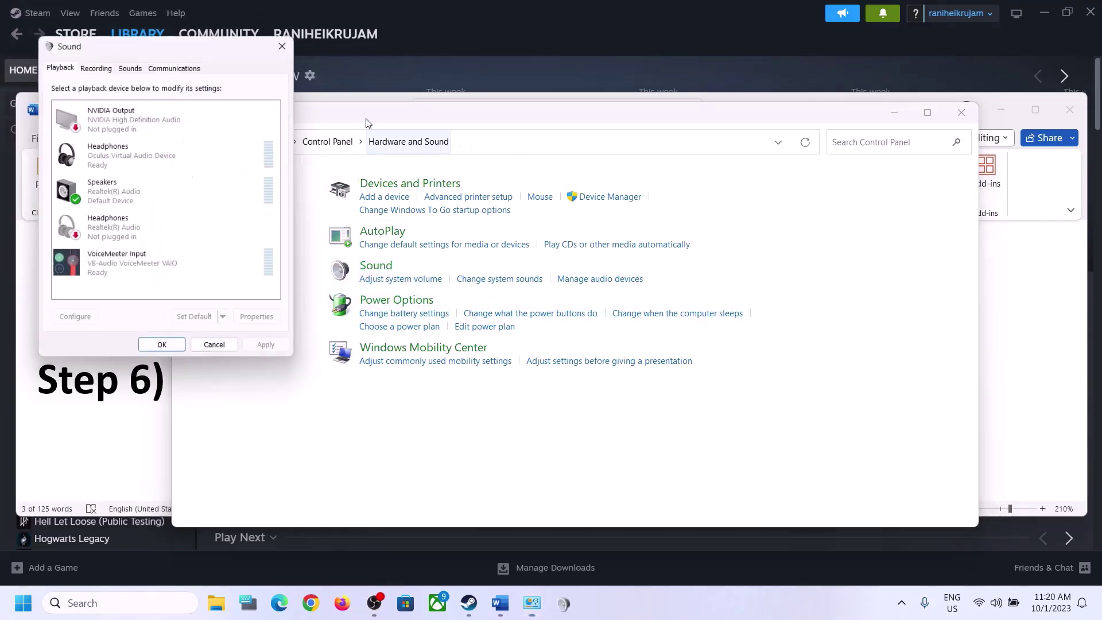
{"action": "left_click_drag", "start_coordinate": [193, 47], "coordinate": [548, 88]}
Set the spatial sound format of the Realtek Speakers to Off, apply it, and close the properties and Sound dialogs
{"action": "left_click", "coordinate": [477, 243]}
{"action": "right_click", "coordinate": [477, 242]}
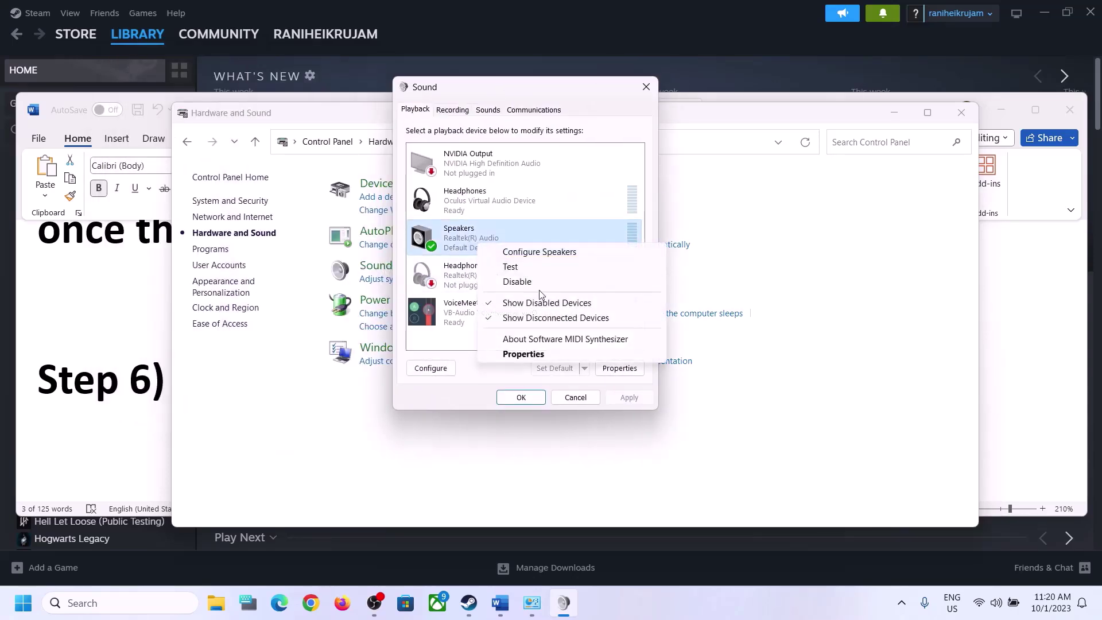
{"action": "left_click", "coordinate": [531, 354]}
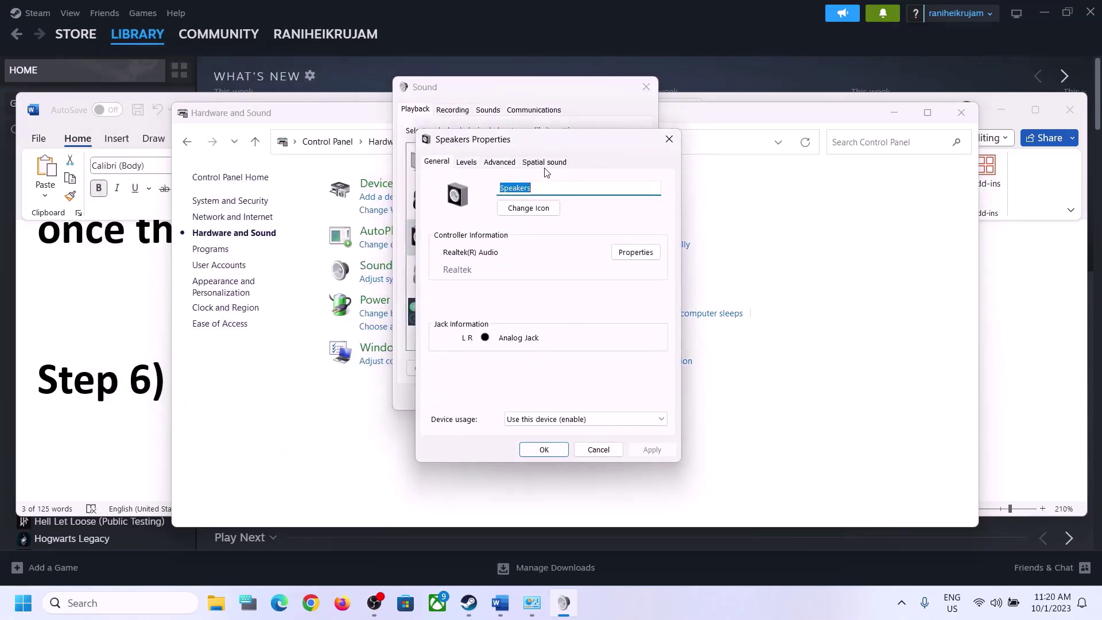
{"action": "left_click", "coordinate": [544, 162]}
{"action": "left_click", "coordinate": [516, 229]}
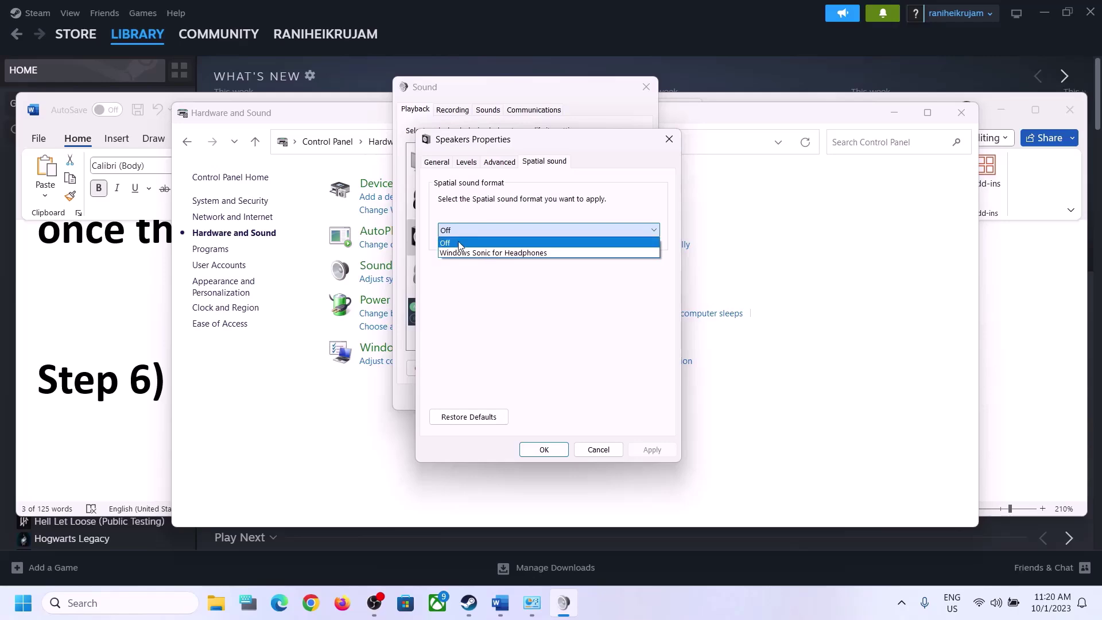
{"action": "left_click", "coordinate": [505, 240]}
{"action": "left_click", "coordinate": [650, 449]}
{"action": "left_click", "coordinate": [544, 450]}
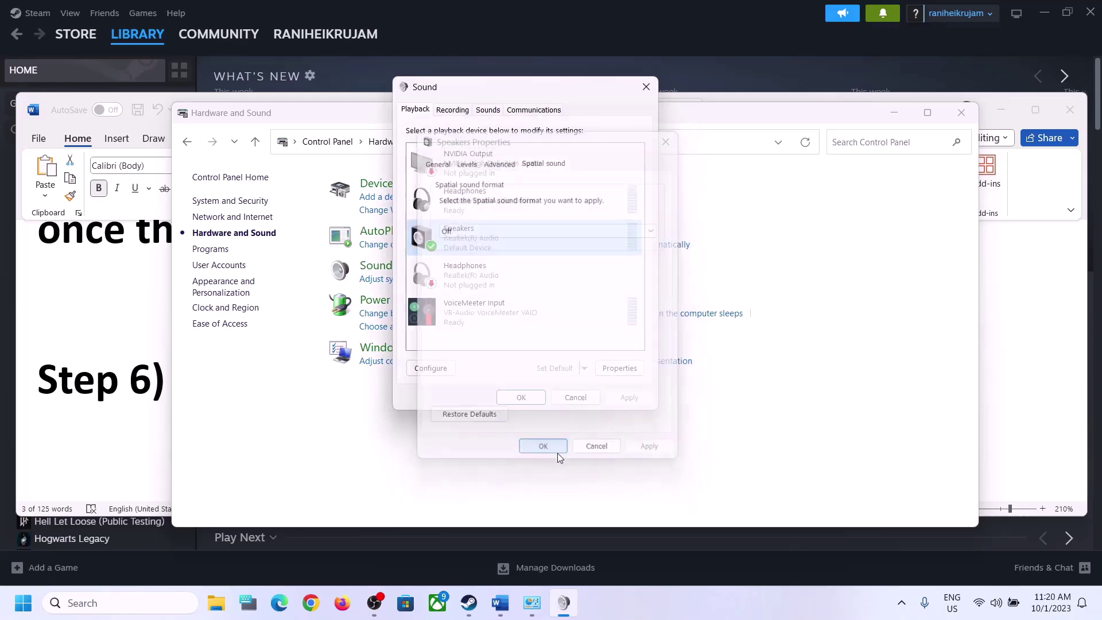
{"action": "left_click", "coordinate": [646, 87]}
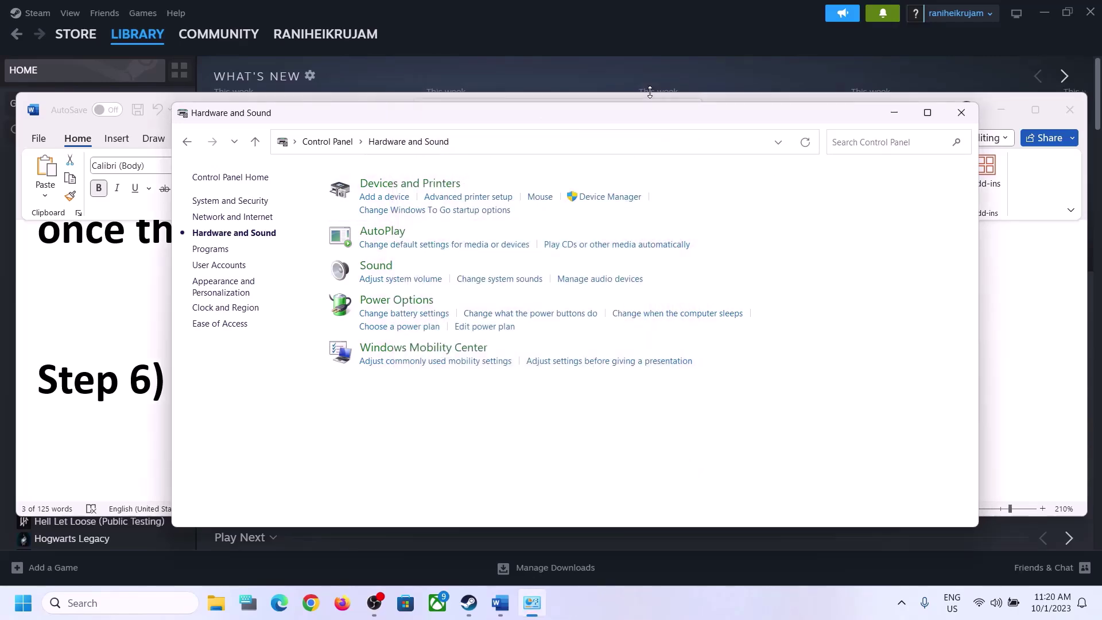
Go to Step 7 in the Word document and highlight "Oculus/voicemeeter", followed by "recording and playback"
{"action": "left_click", "coordinate": [152, 373]}
{"action": "scroll", "coordinate": [420, 392], "scroll_direction": "down", "scroll_amount": 3}
{"action": "scroll", "coordinate": [420, 392], "scroll_direction": "down", "scroll_amount": 5}
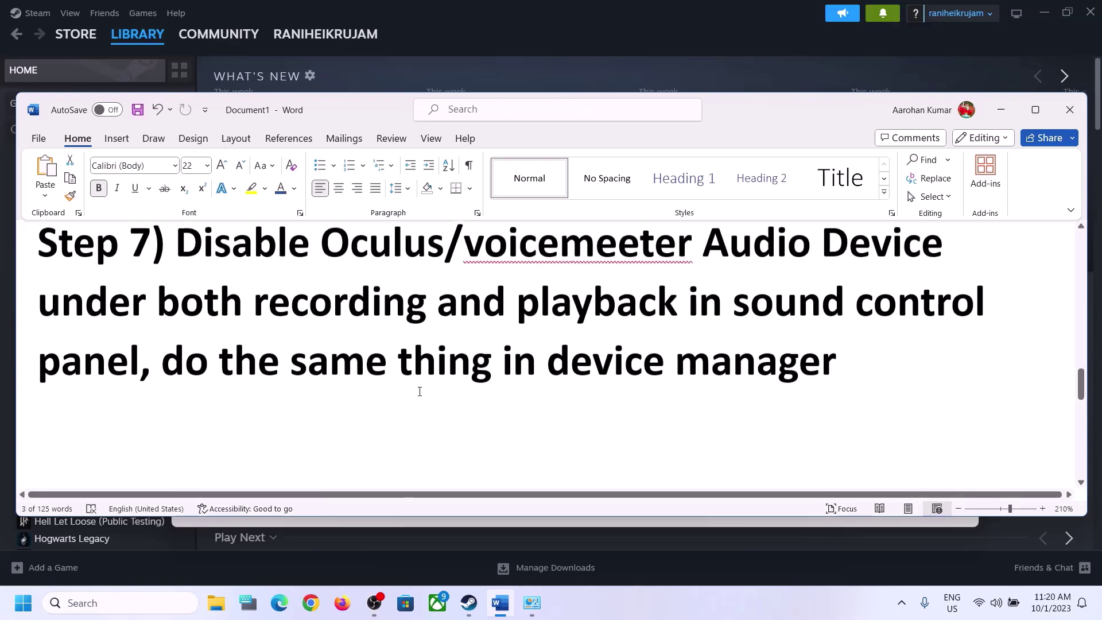
{"action": "scroll", "coordinate": [420, 392], "scroll_direction": "up", "scroll_amount": 2}
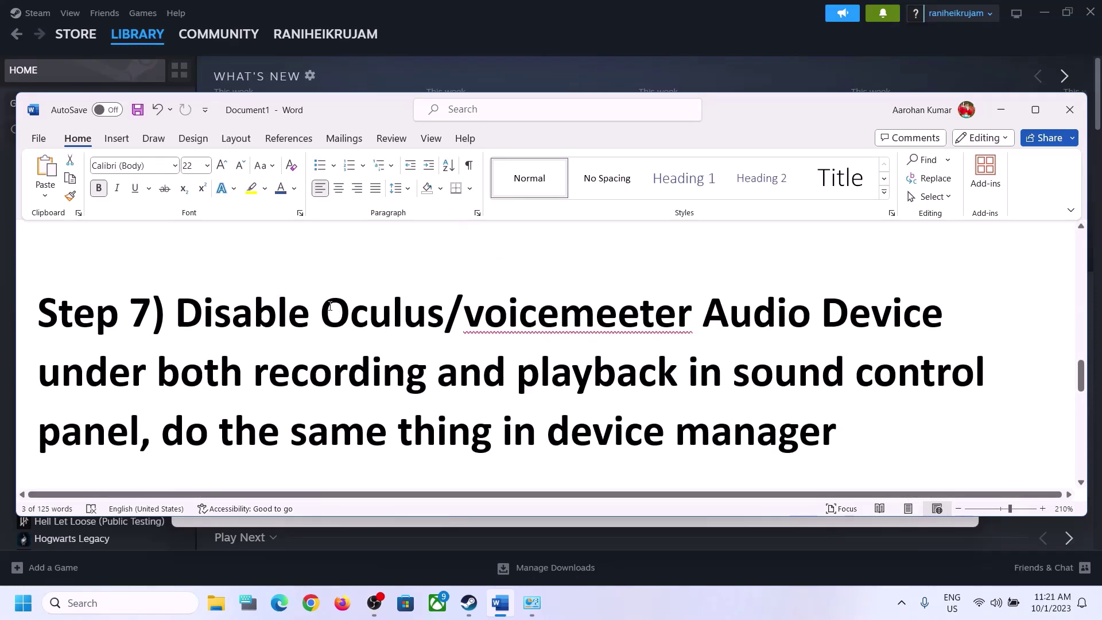
{"action": "left_click_drag", "start_coordinate": [323, 313], "coordinate": [688, 312]}
{"action": "left_click", "coordinate": [482, 370]}
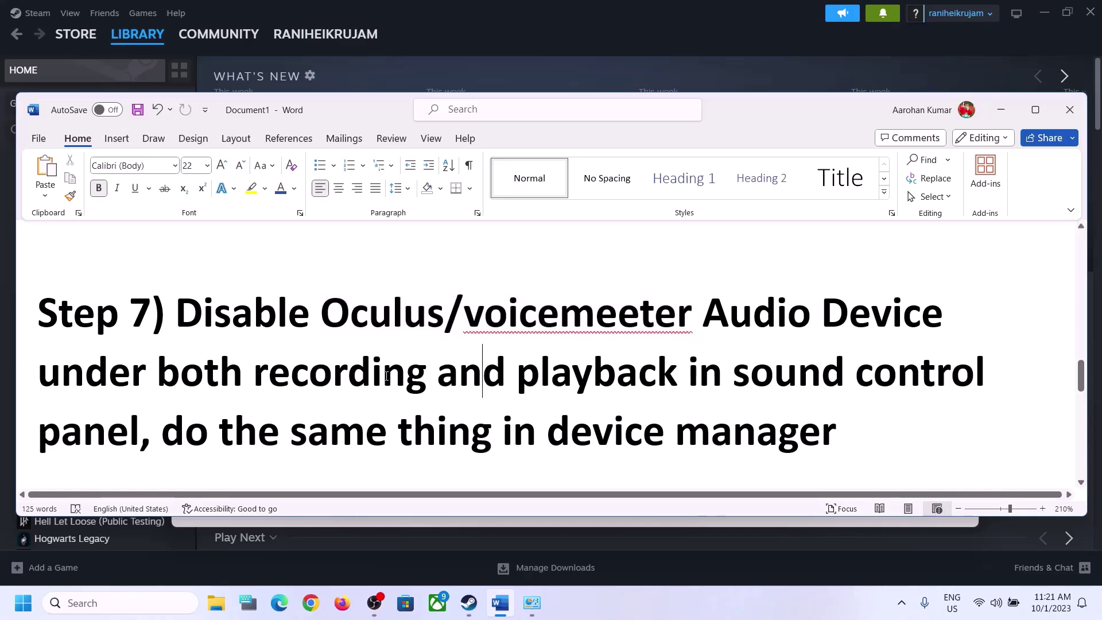
{"action": "left_click_drag", "start_coordinate": [387, 376], "coordinate": [638, 373]}
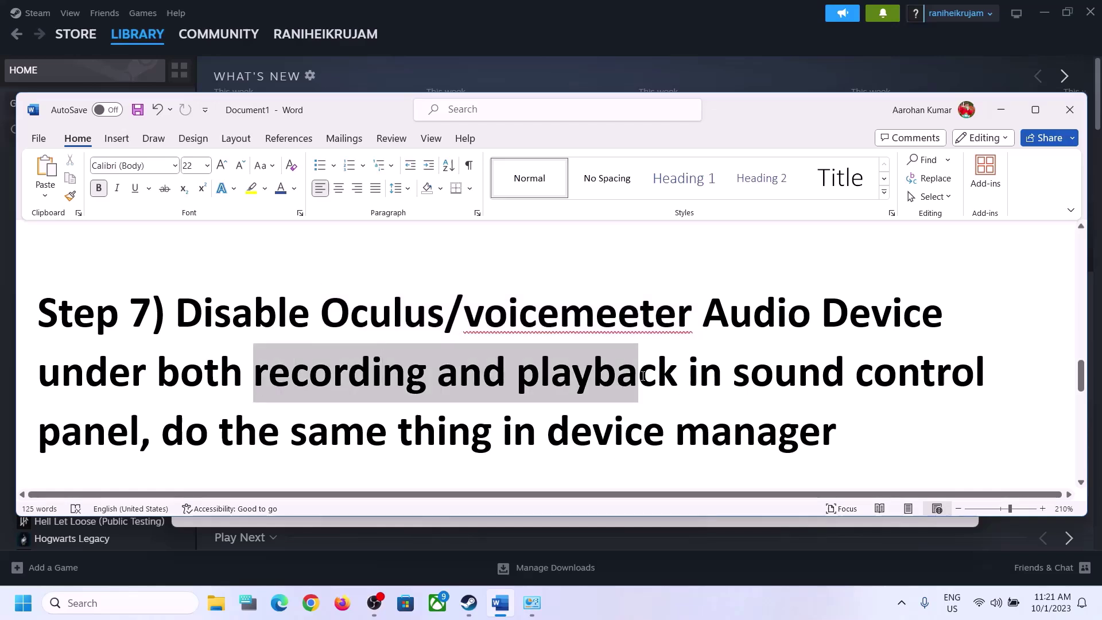
Reopen the Sound dialog through a new Control Panel window and move it clear of the document
{"action": "left_click", "coordinate": [92, 602]}
{"action": "type", "text": "contr"}
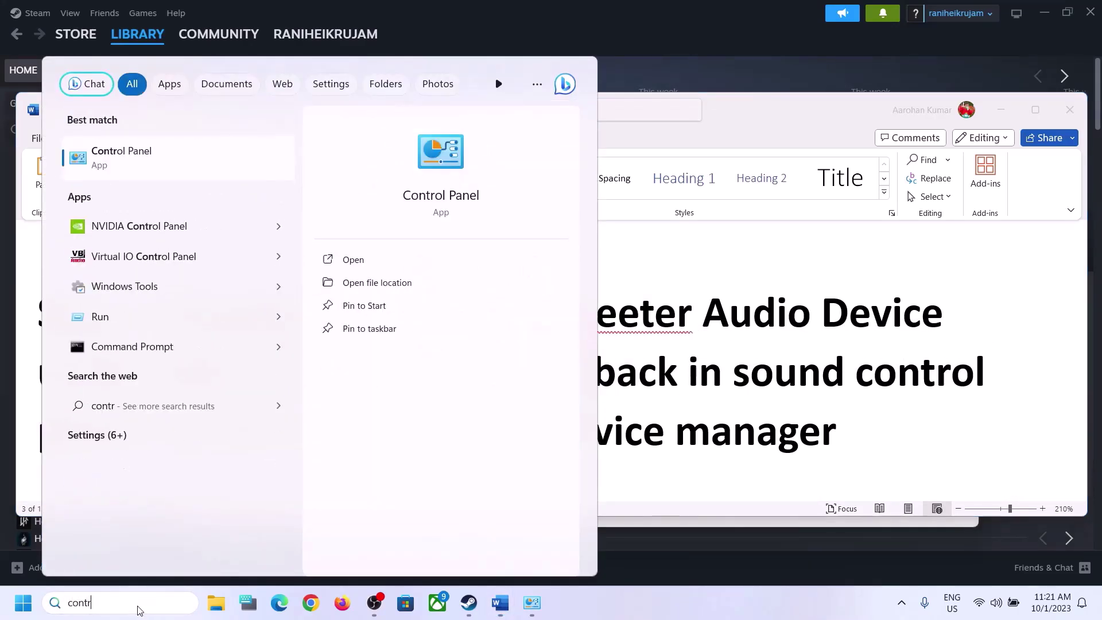
{"action": "type", "text": "ol"}
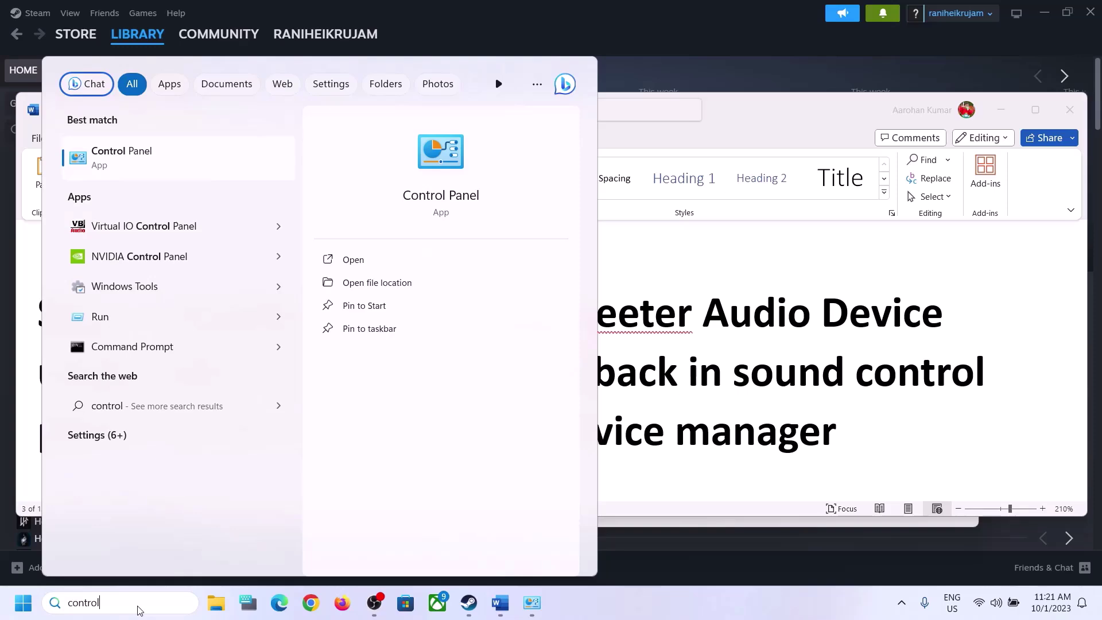
{"action": "left_click", "coordinate": [143, 153]}
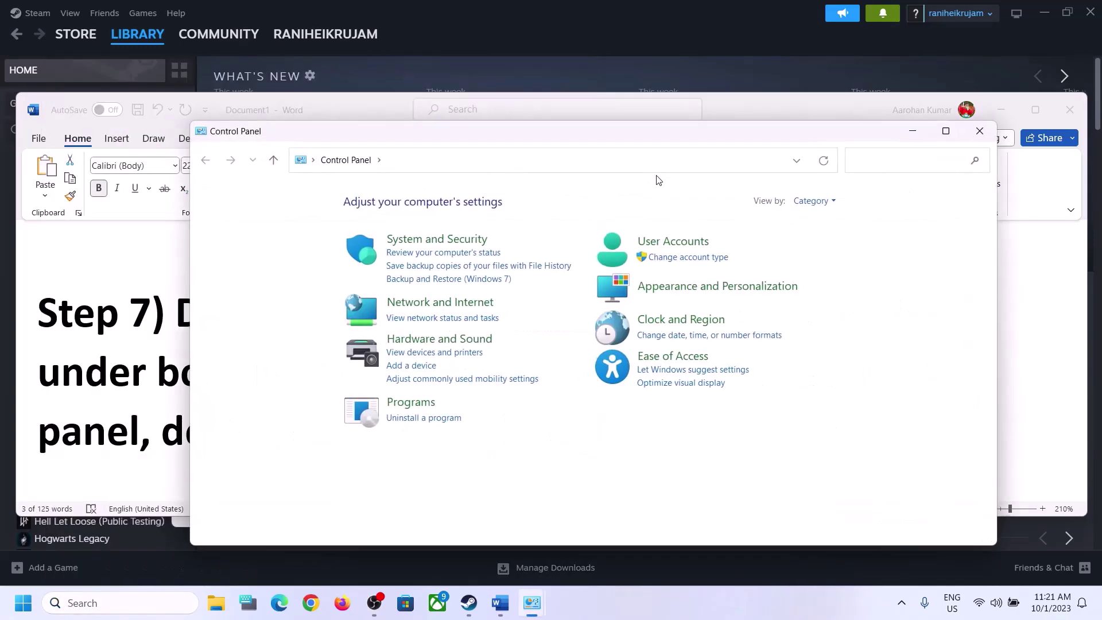
{"action": "left_click", "coordinate": [402, 340]}
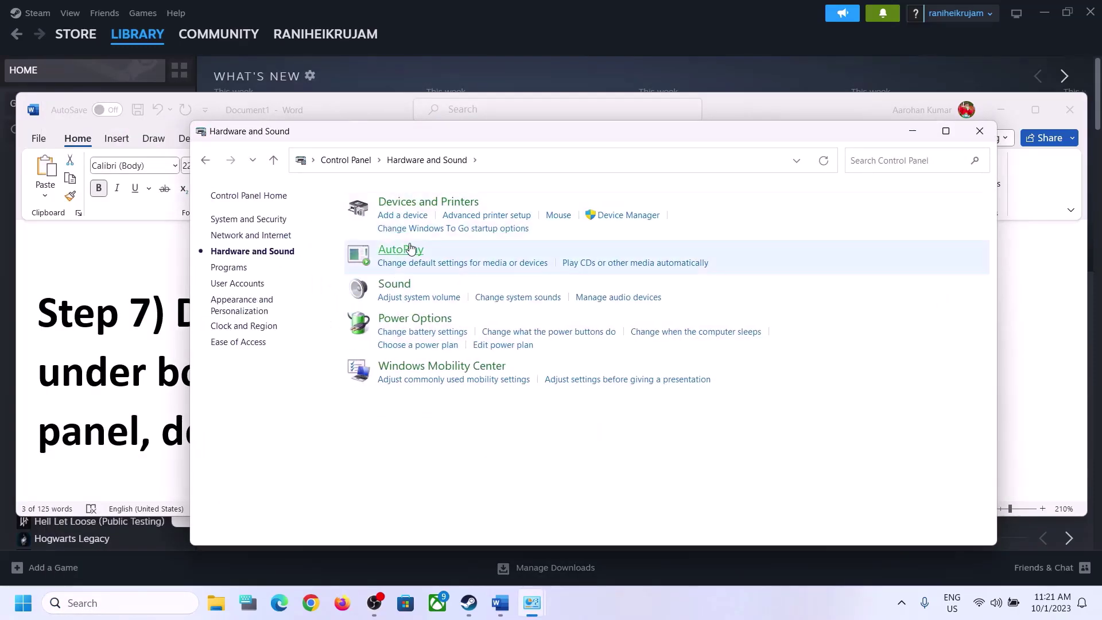
{"action": "left_click", "coordinate": [400, 287]}
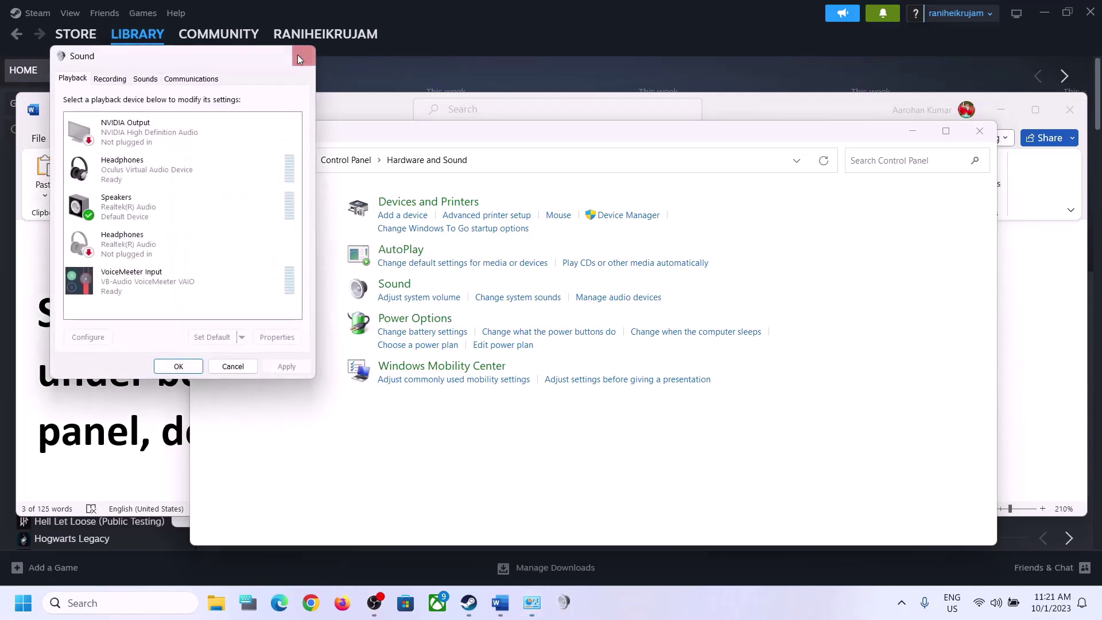
{"action": "left_click_drag", "start_coordinate": [232, 63], "coordinate": [631, 117]}
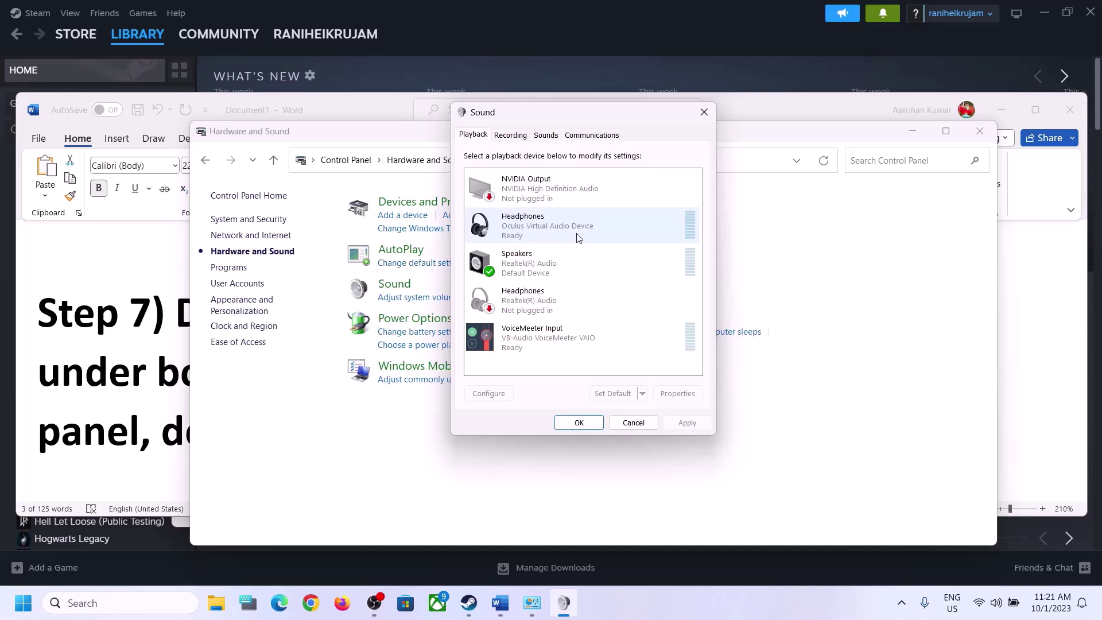
Disable the Oculus Virtual Audio Device headphones and the Realtek headphones among the playback devices
{"action": "left_click", "coordinate": [546, 231]}
{"action": "right_click", "coordinate": [545, 230]}
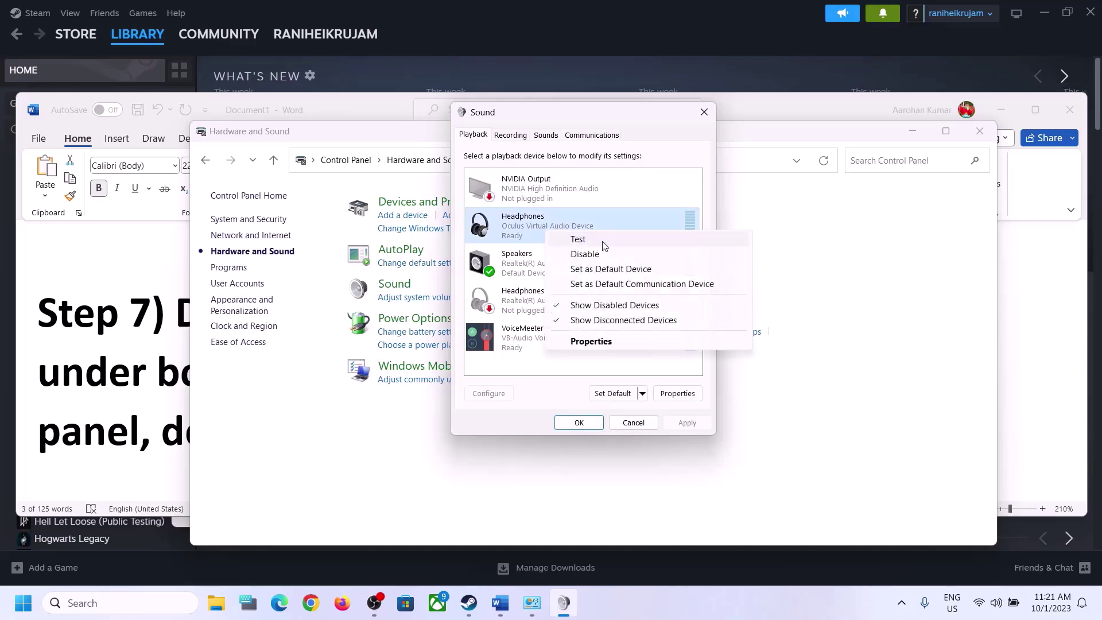
{"action": "left_click", "coordinate": [584, 256]}
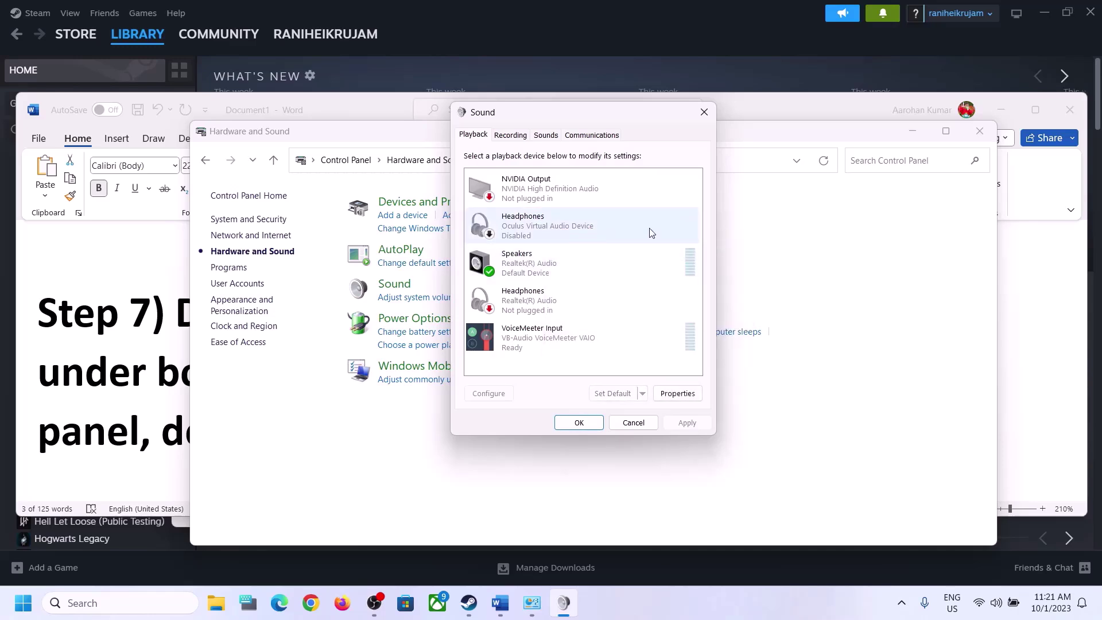
{"action": "left_click", "coordinate": [518, 313]}
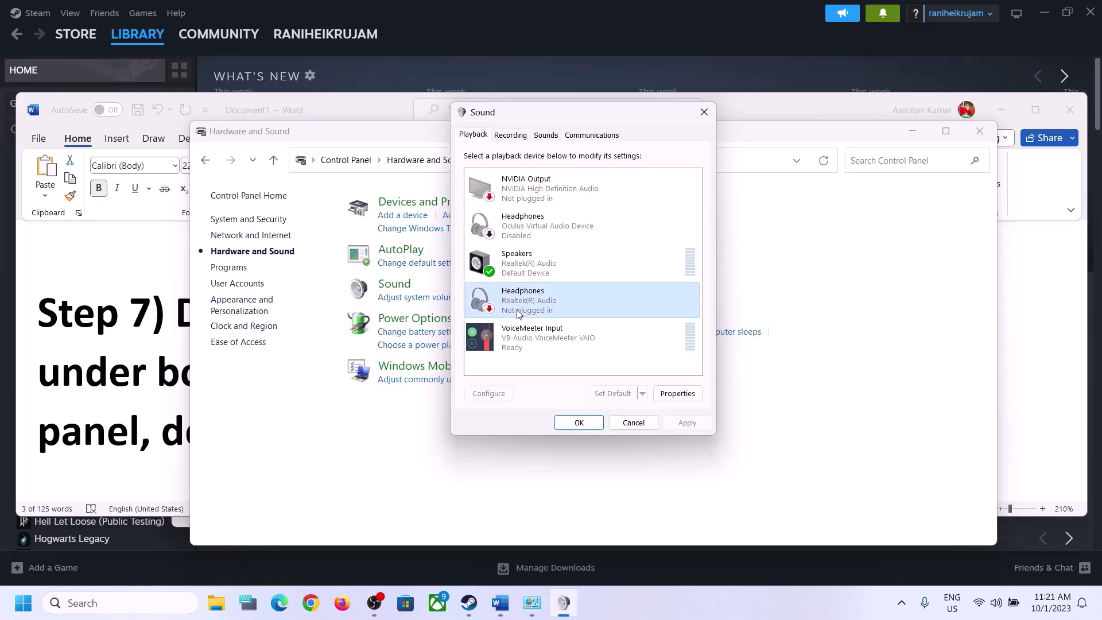
{"action": "right_click", "coordinate": [544, 314]}
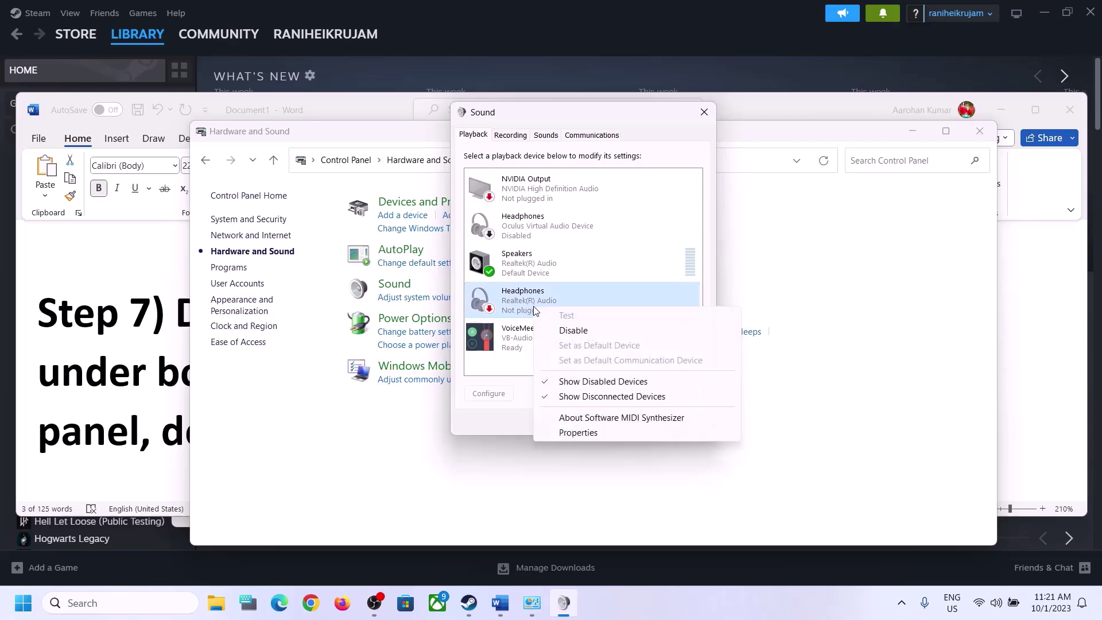
{"action": "left_click", "coordinate": [568, 331]}
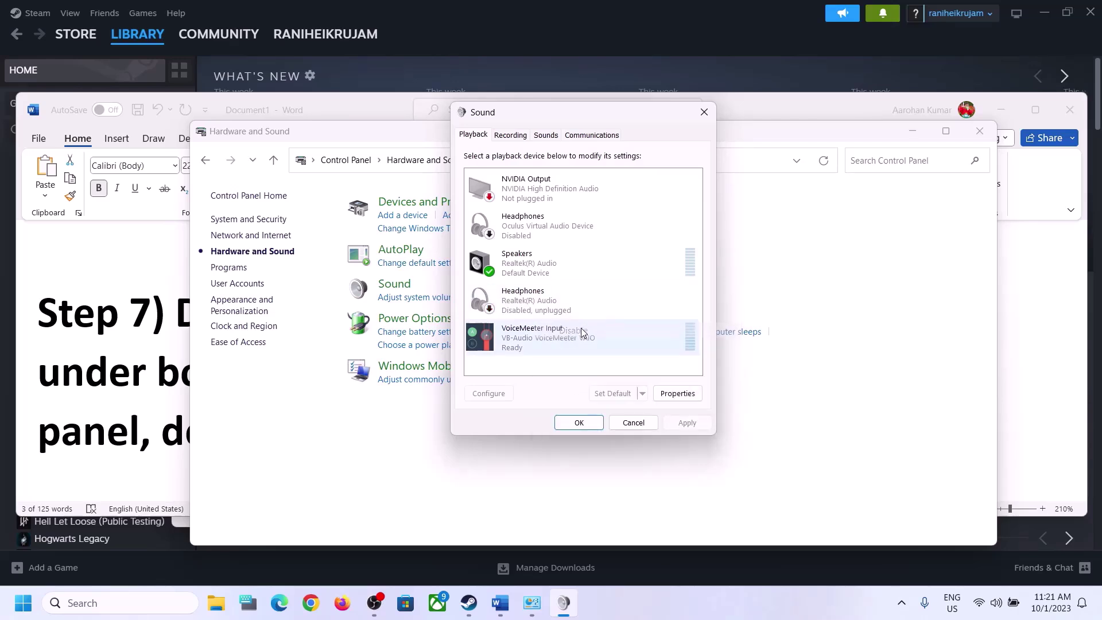
Disable the VoiceMeeter Input and NVIDIA Output playback devices, leave the Realtek Speakers enabled, and close the Sound dialog
{"action": "left_click", "coordinate": [527, 342]}
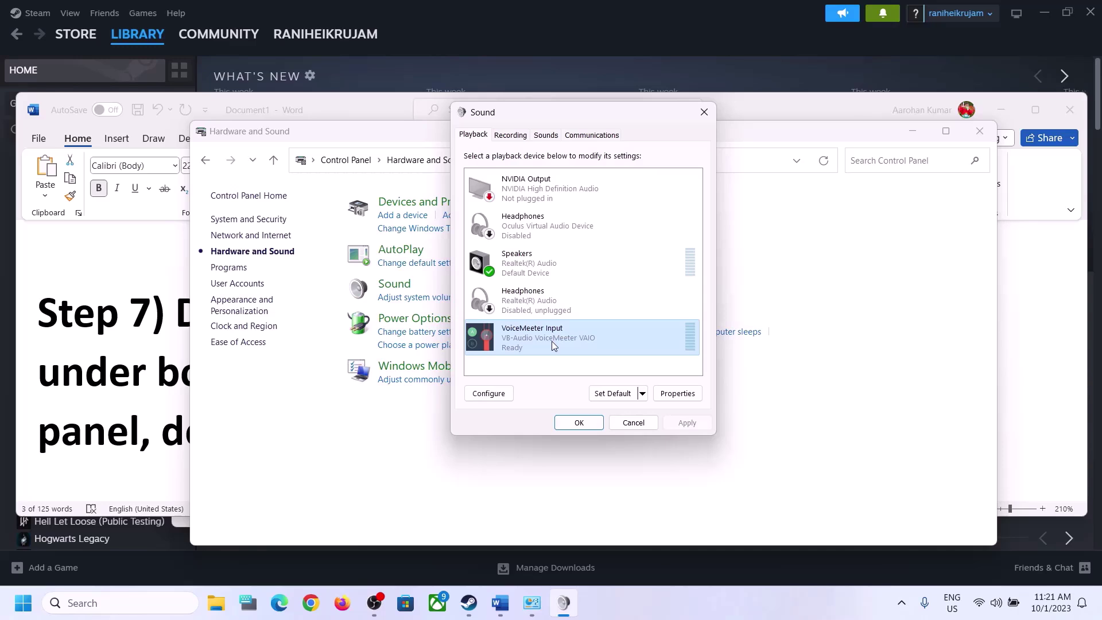
{"action": "right_click", "coordinate": [552, 341]}
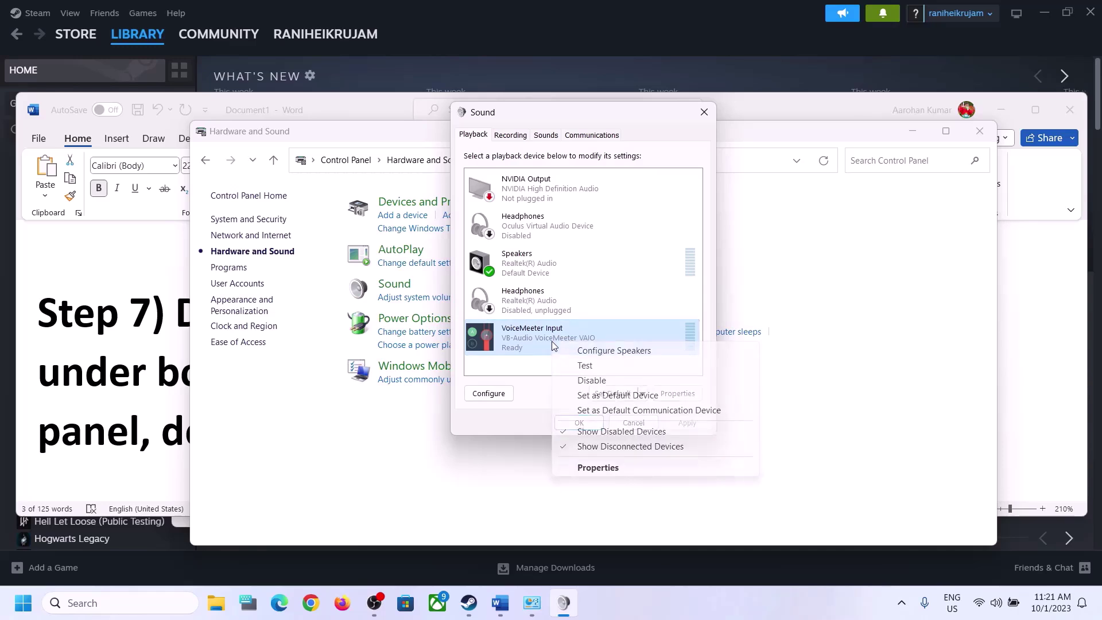
{"action": "left_click", "coordinate": [596, 381]}
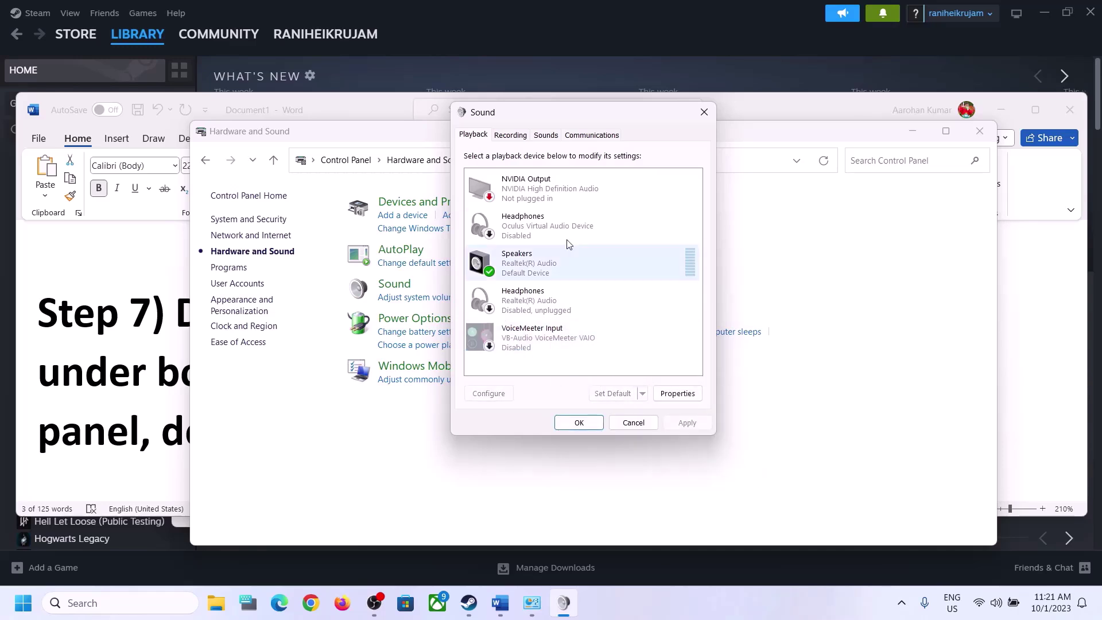
{"action": "left_click", "coordinate": [523, 272]}
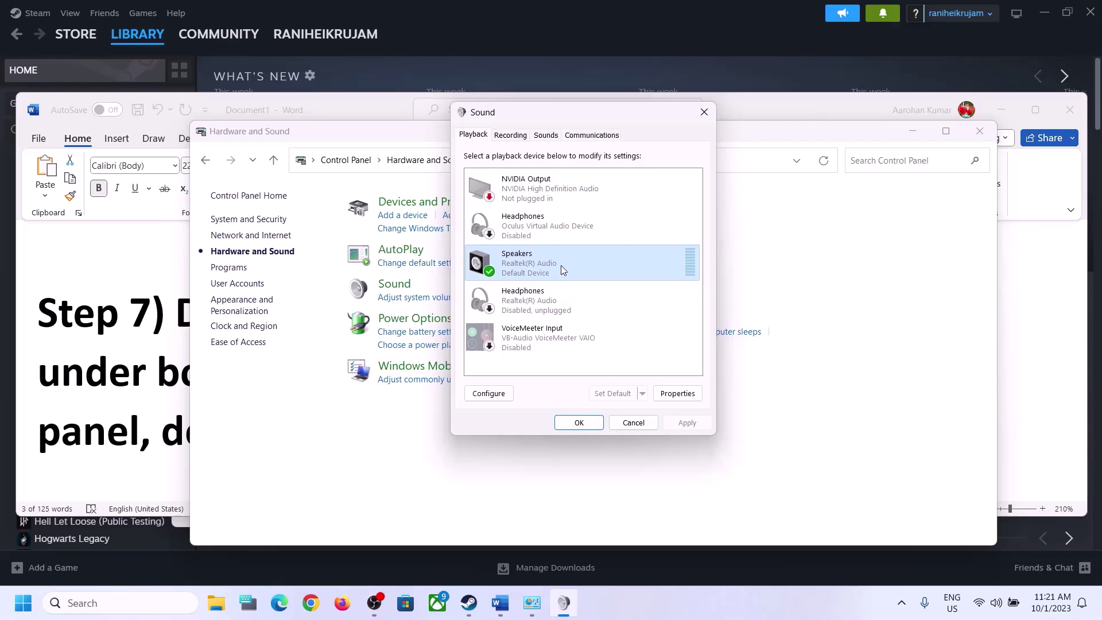
{"action": "left_click", "coordinate": [536, 191]}
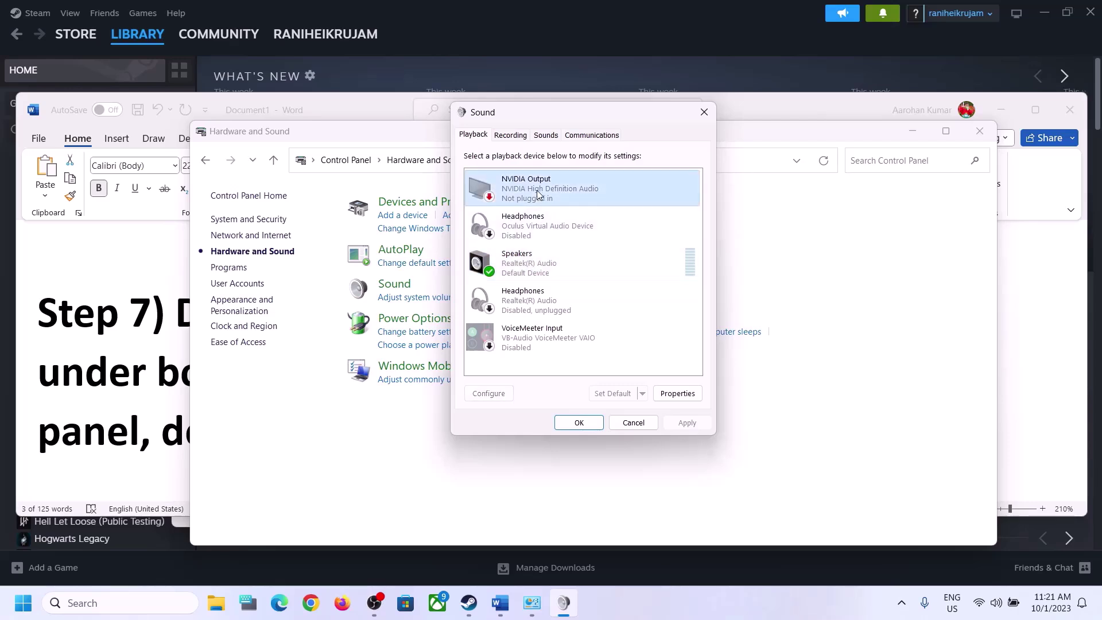
{"action": "right_click", "coordinate": [539, 190]}
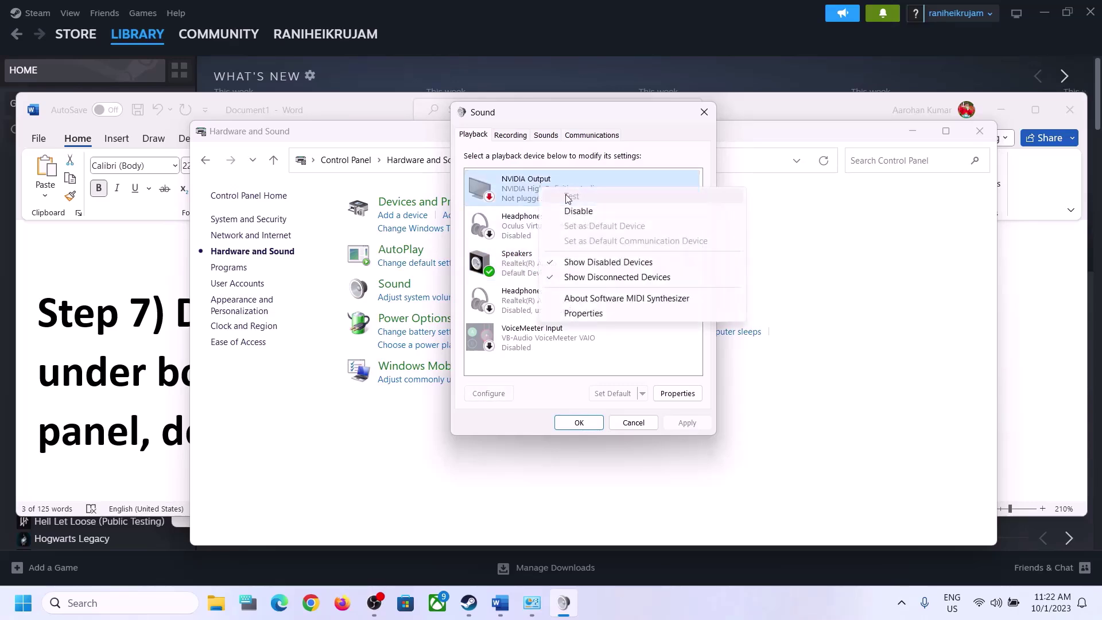
{"action": "left_click", "coordinate": [581, 211]}
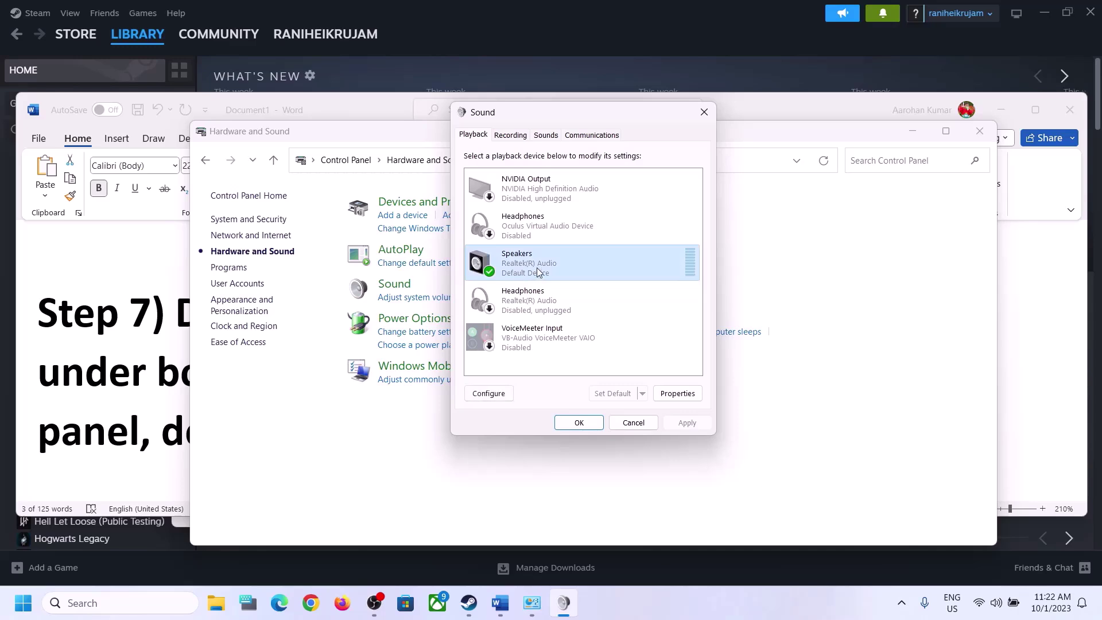
{"action": "right_click", "coordinate": [536, 268]}
{"action": "left_click", "coordinate": [501, 269]}
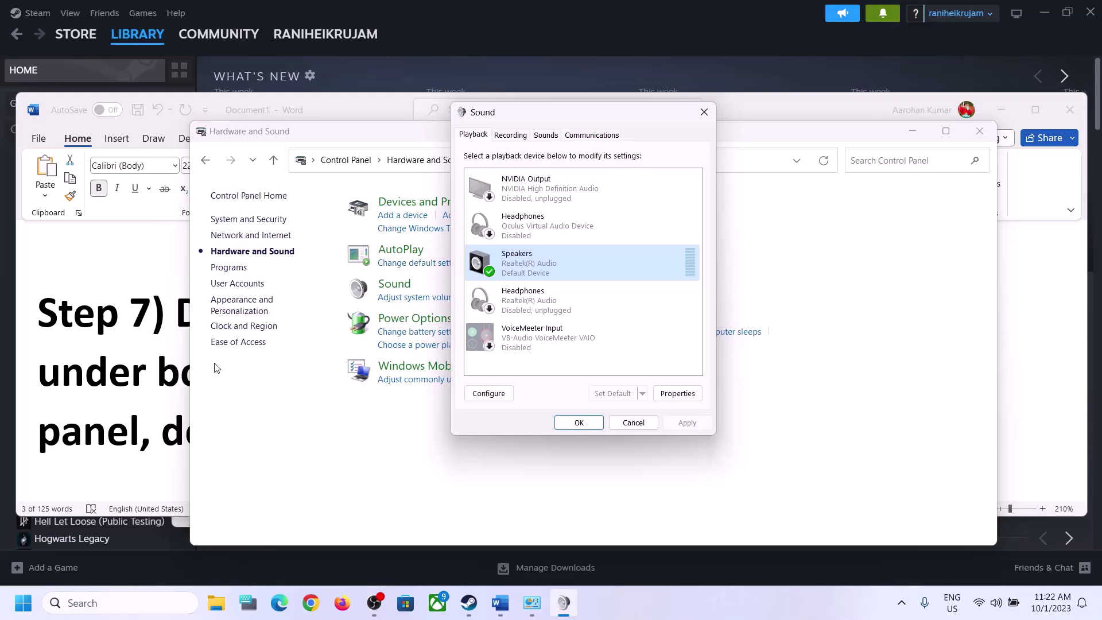
{"action": "left_click", "coordinate": [705, 112]}
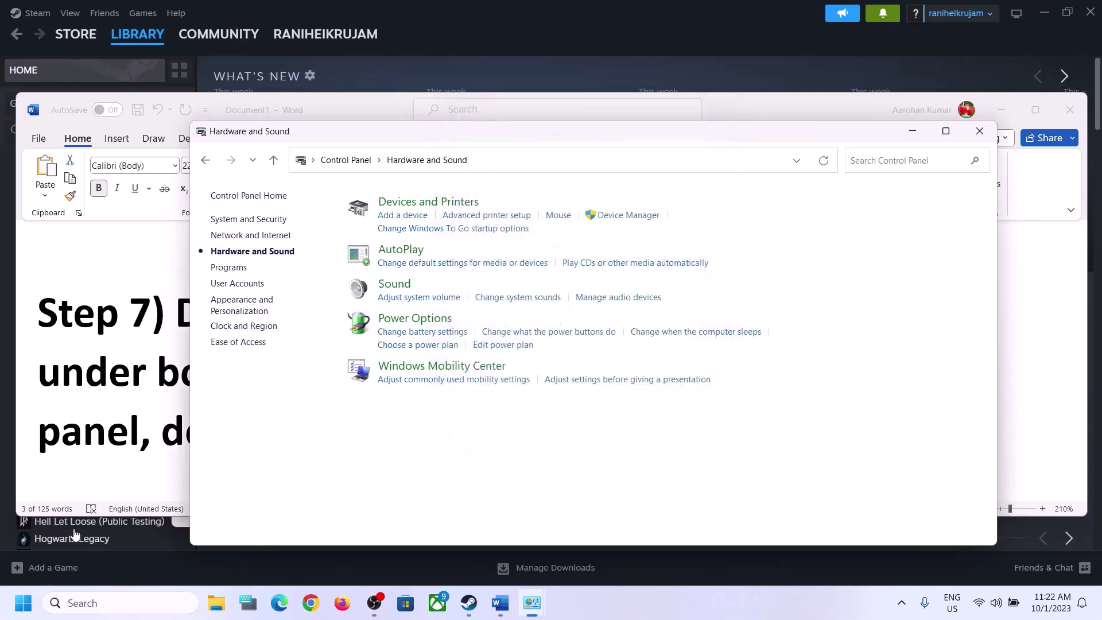
Open Device Manager and move its window over the Control Panel window
{"action": "right_click", "coordinate": [28, 606]}
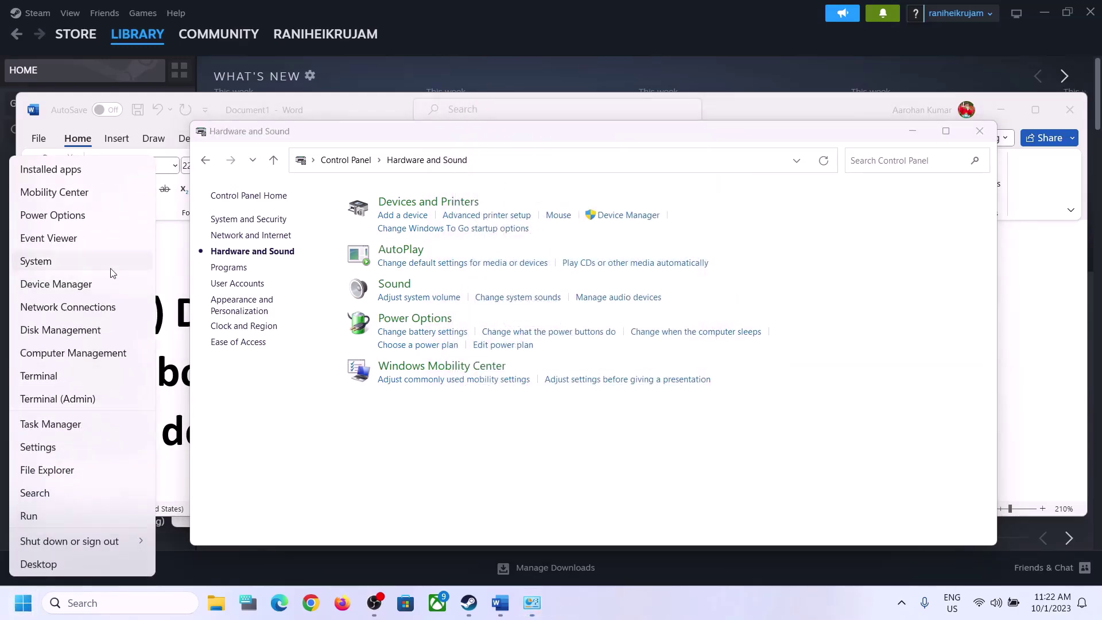
{"action": "left_click", "coordinate": [75, 284]}
{"action": "left_click_drag", "start_coordinate": [460, 55], "coordinate": [764, 100]}
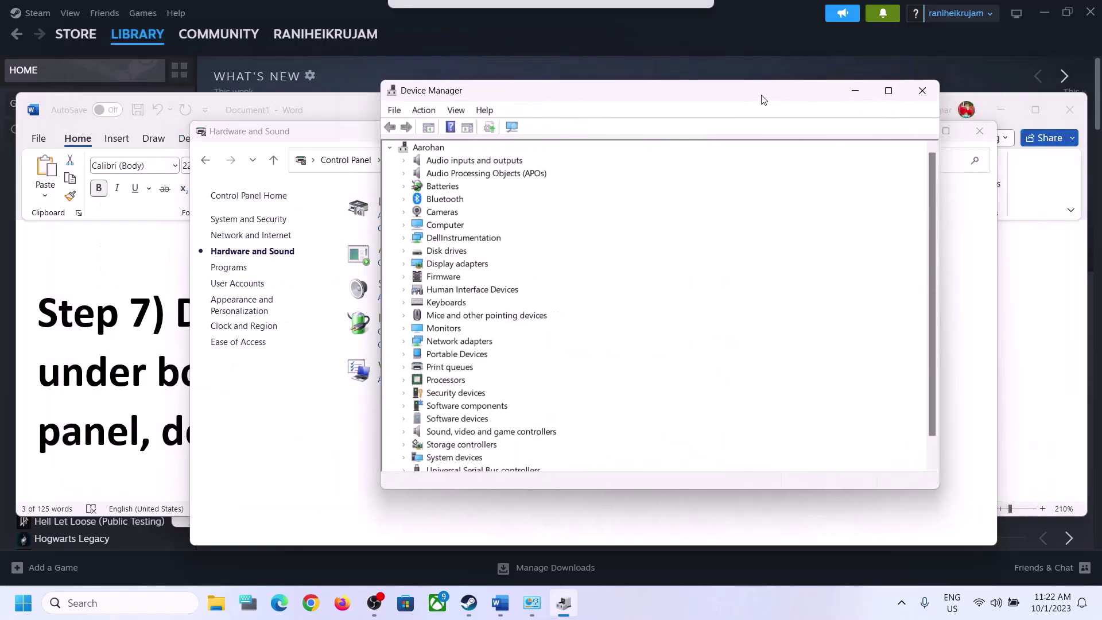
Expand Sound, video and game controllers in Device Manager and disable the VB-Audio VoiceMeeter VAIO device, accepting the confirmation
{"action": "scroll", "coordinate": [499, 394], "scroll_direction": "down", "scroll_amount": 1}
{"action": "left_click", "coordinate": [489, 406]}
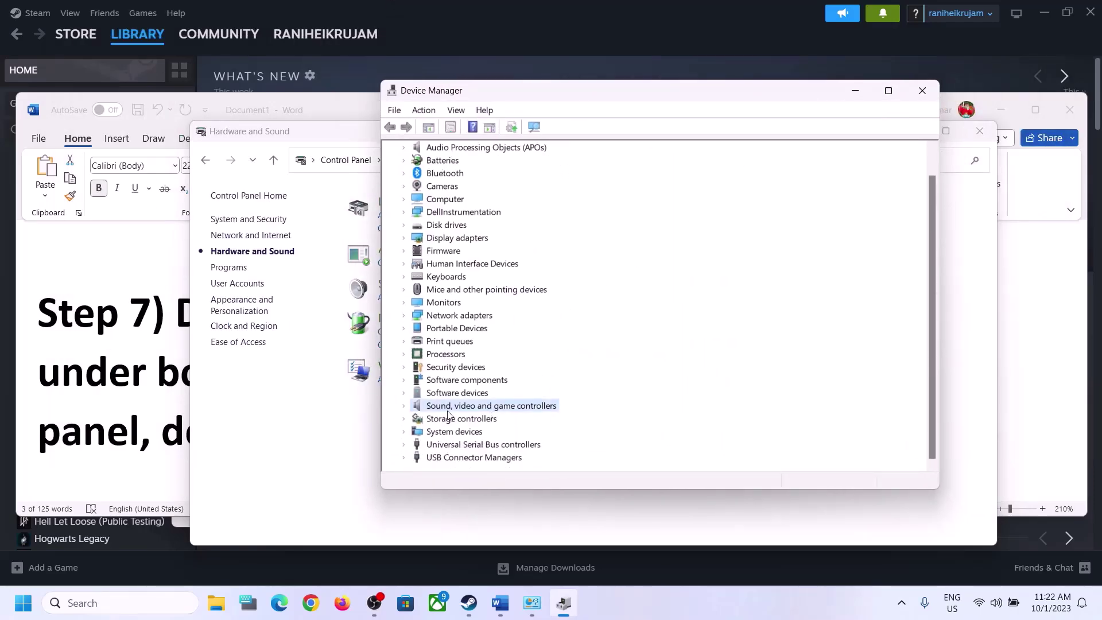
{"action": "left_click", "coordinate": [403, 406]}
{"action": "scroll", "coordinate": [559, 407], "scroll_direction": "down", "scroll_amount": 1}
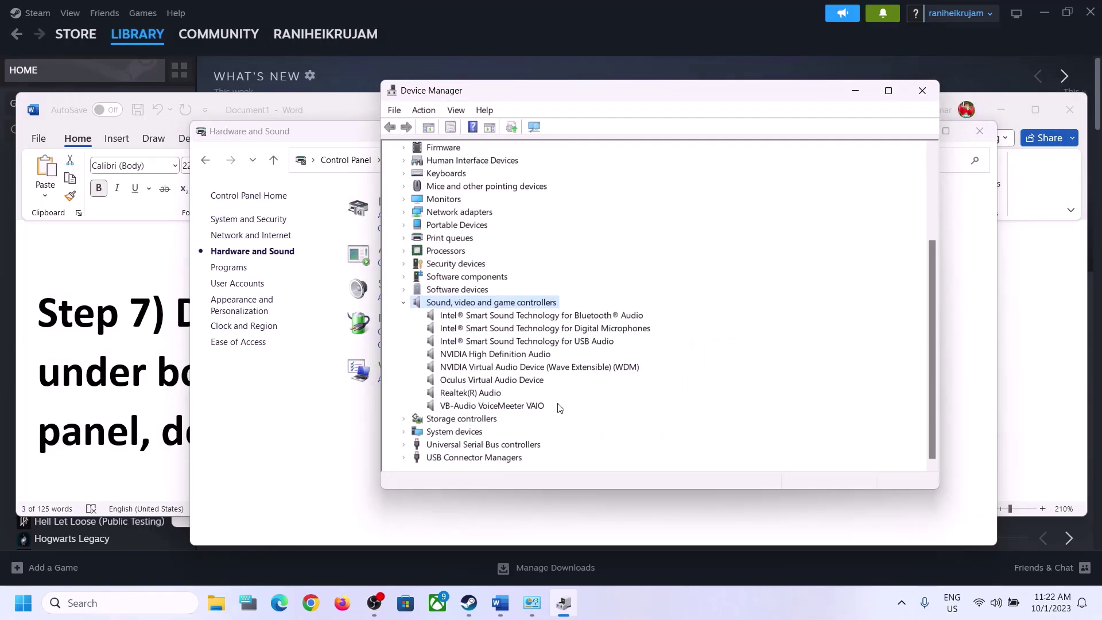
{"action": "left_click", "coordinate": [467, 393]}
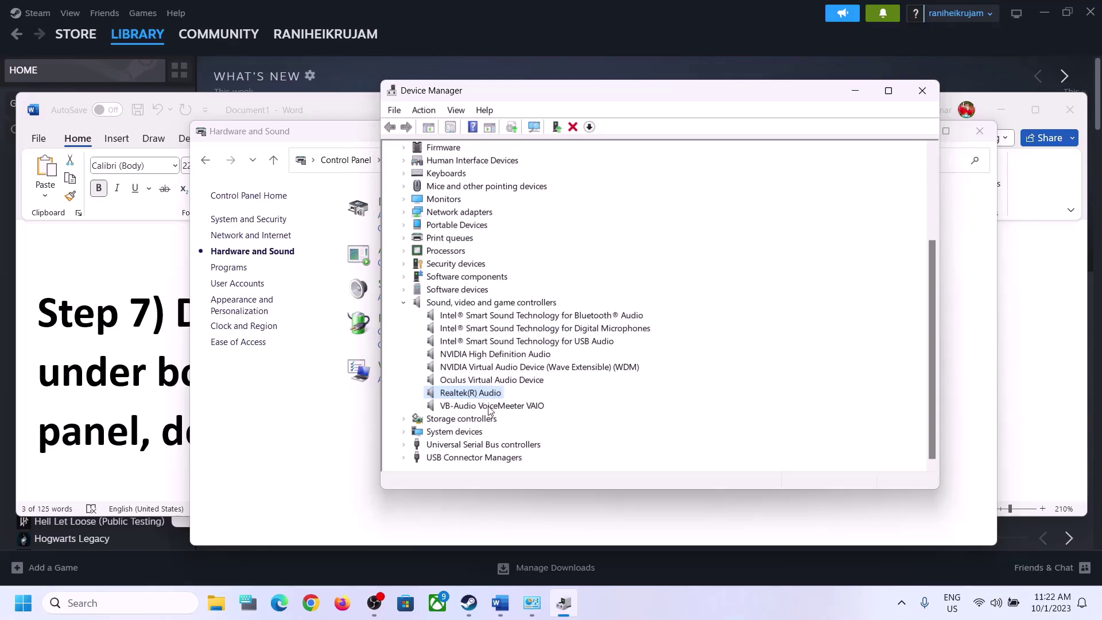
{"action": "left_click", "coordinate": [477, 406]}
{"action": "right_click", "coordinate": [515, 415]}
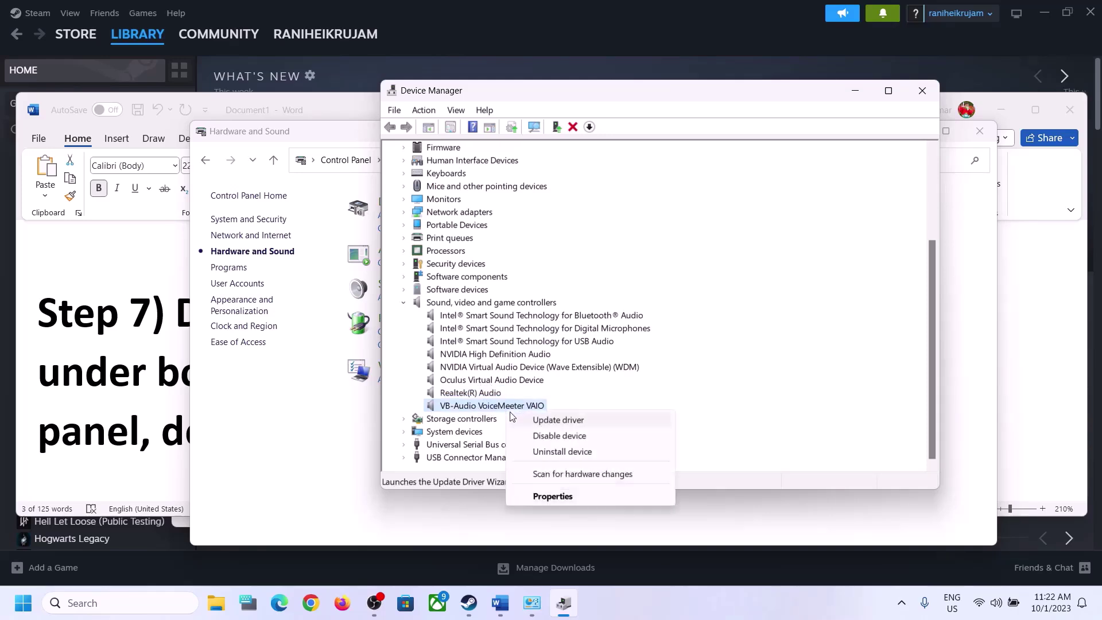
{"action": "left_click", "coordinate": [574, 439]}
{"action": "left_click", "coordinate": [585, 319]}
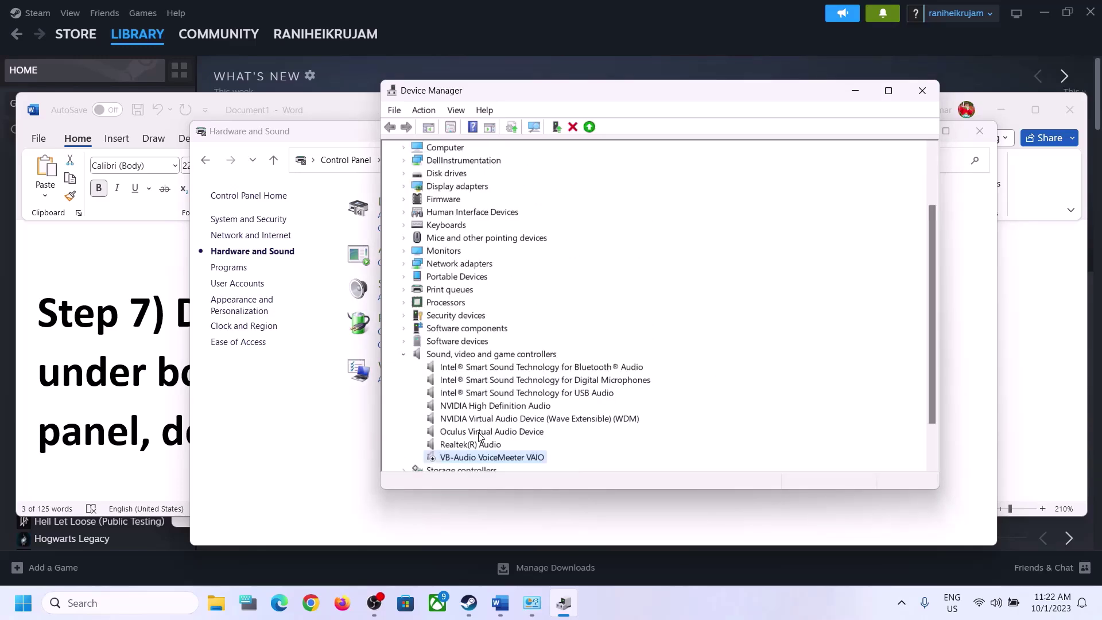
Disable the Oculus Virtual Audio Device among the sound controllers and accept the confirmation
{"action": "left_click", "coordinate": [483, 437]}
{"action": "right_click", "coordinate": [482, 437]}
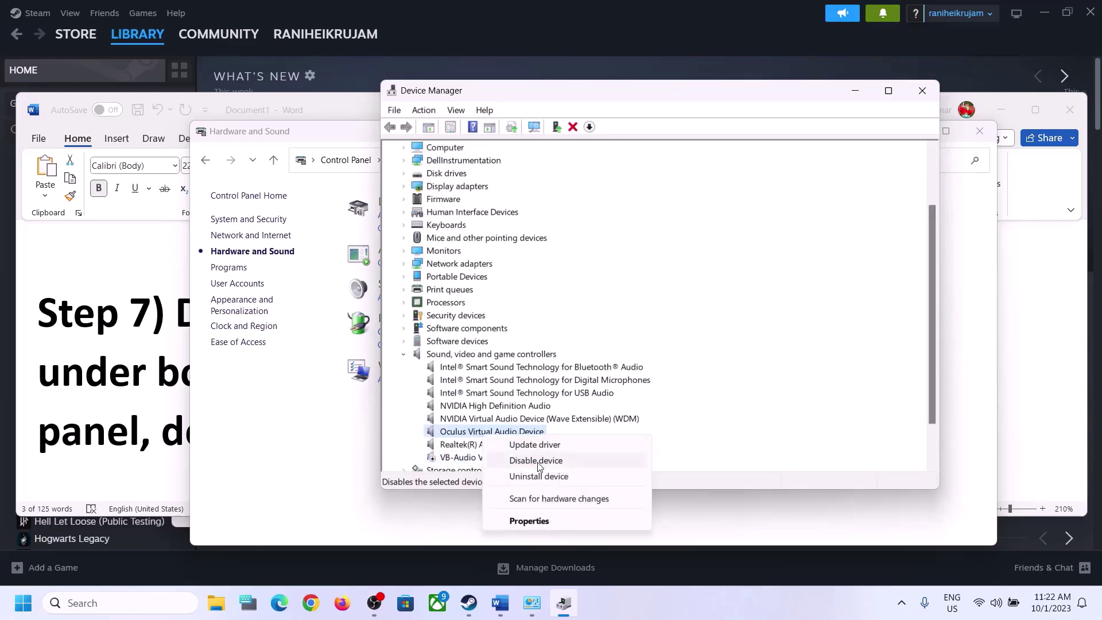
{"action": "left_click", "coordinate": [539, 462]}
{"action": "left_click", "coordinate": [576, 322]}
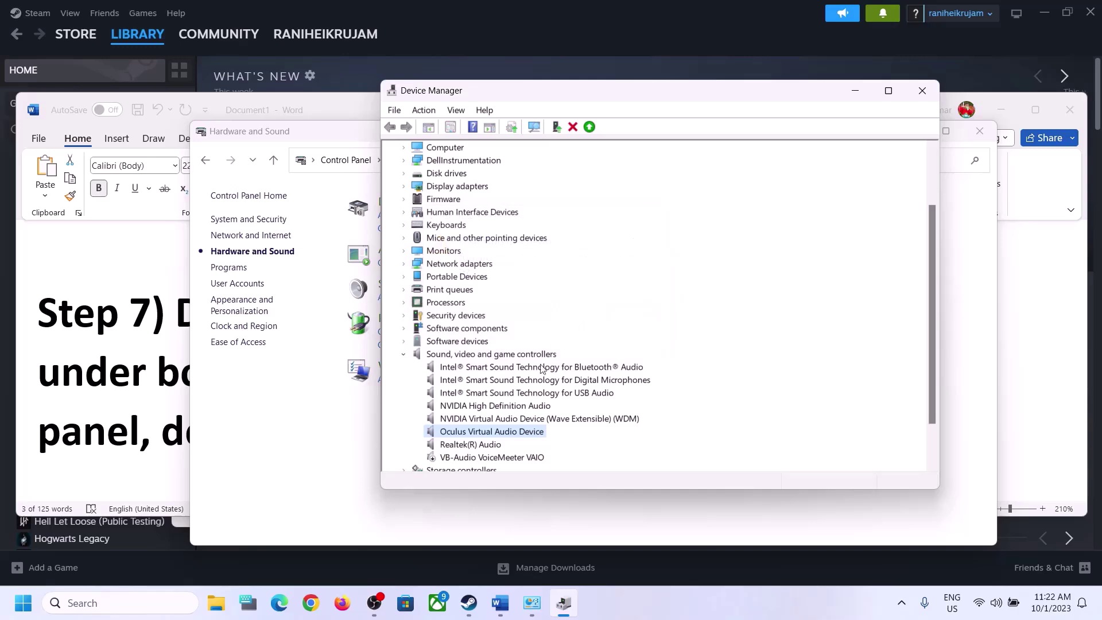
Disable the NVIDIA Virtual Audio Device (Wave Extensible) (WDM) and the NVIDIA High Definition Audio device, accepting each confirmation
{"action": "scroll", "coordinate": [550, 380], "scroll_direction": "down", "scroll_amount": 2}
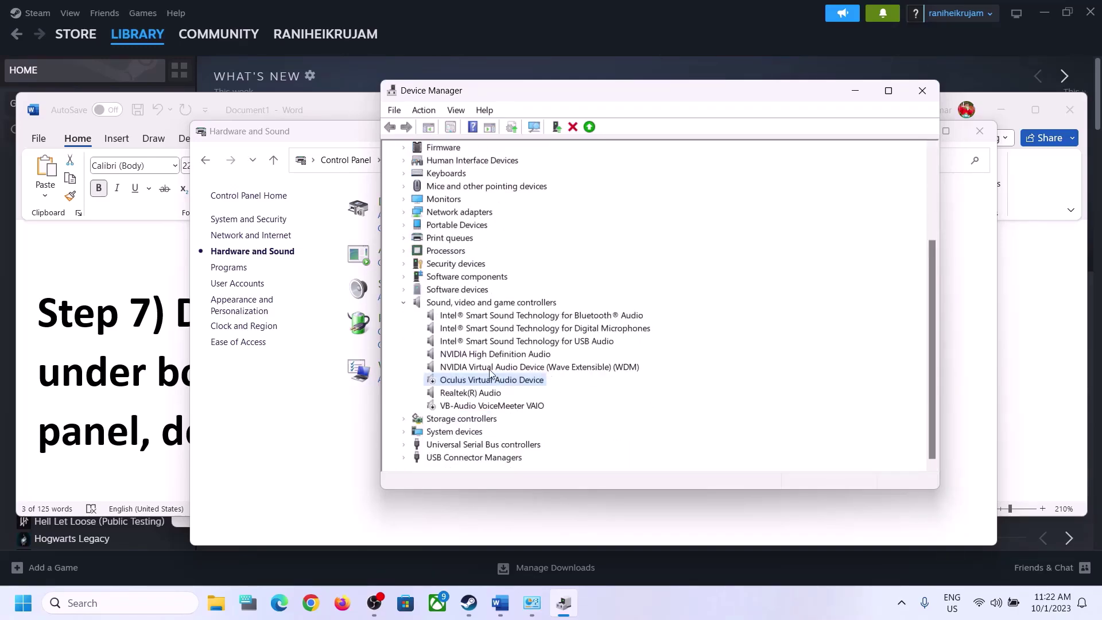
{"action": "right_click", "coordinate": [490, 369]}
{"action": "left_click", "coordinate": [533, 397]}
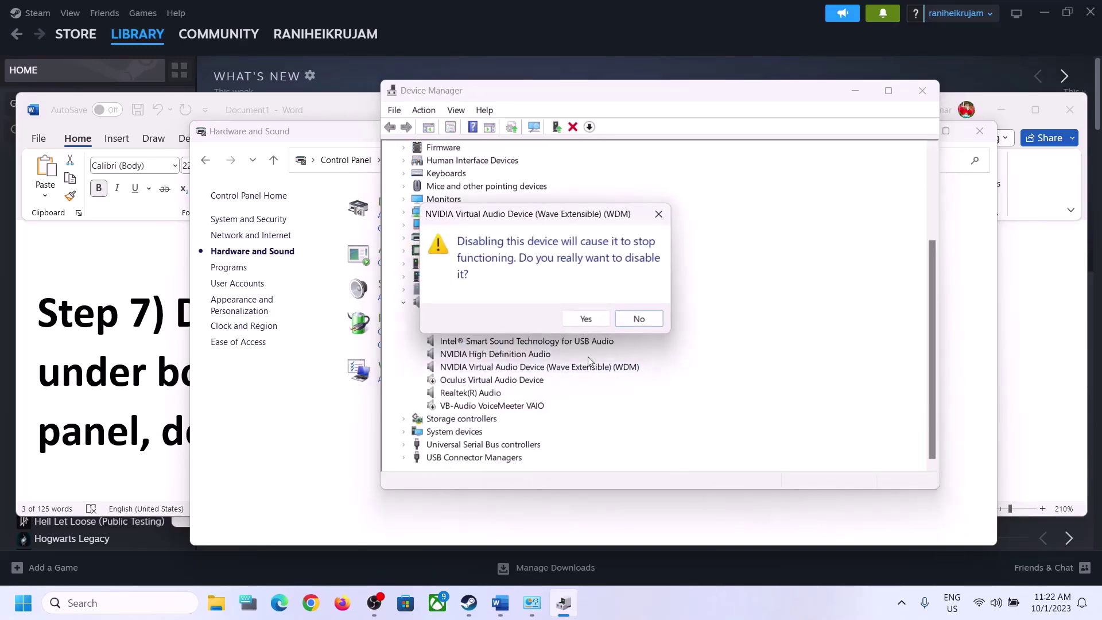
{"action": "left_click", "coordinate": [591, 322]}
{"action": "scroll", "coordinate": [540, 348], "scroll_direction": "up", "scroll_amount": 2}
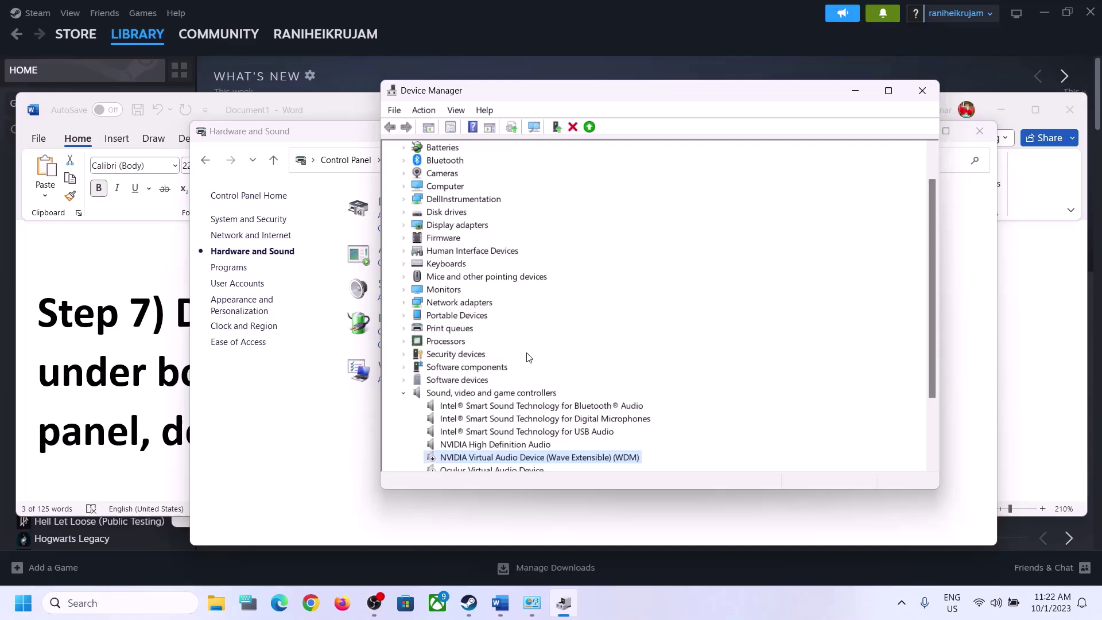
{"action": "right_click", "coordinate": [472, 446]}
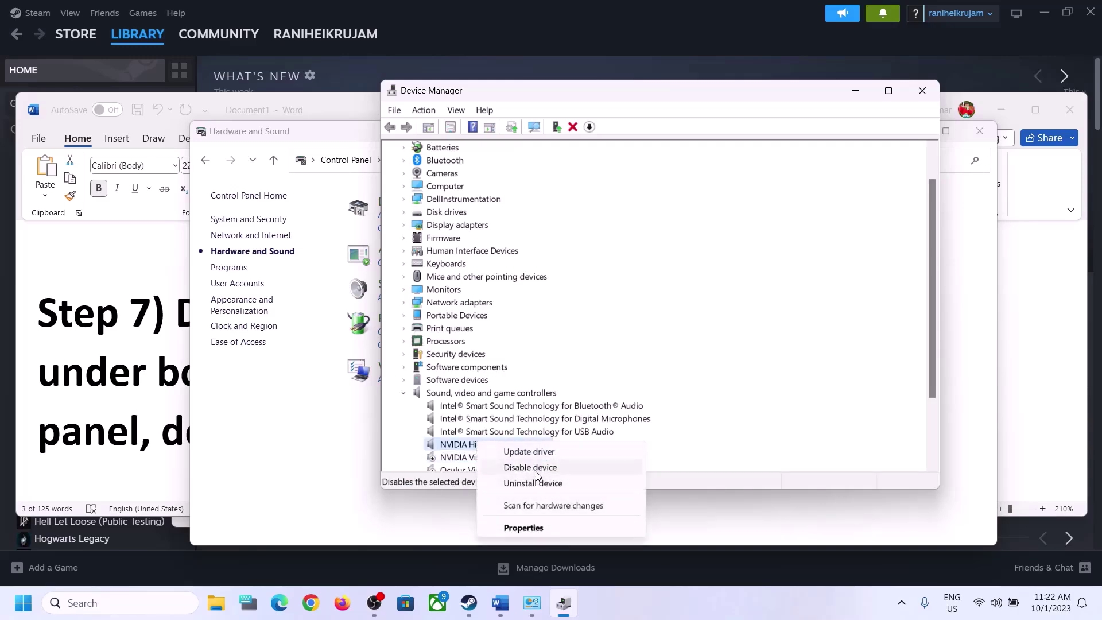
{"action": "left_click", "coordinate": [574, 468]}
{"action": "left_click", "coordinate": [587, 319]}
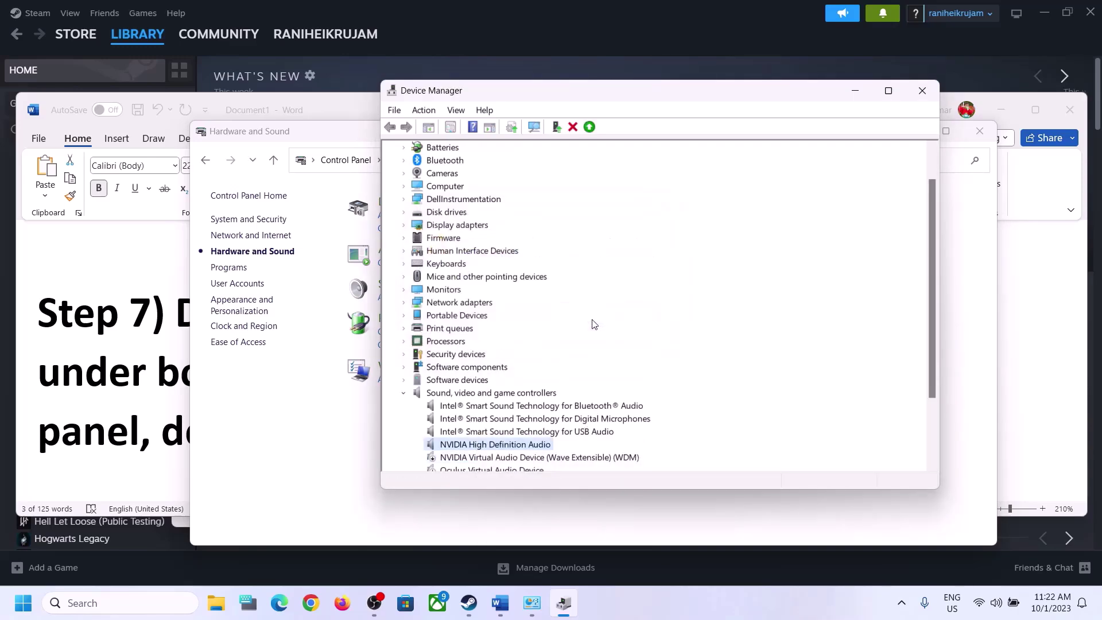
Select Realtek(R) Audio, leave it enabled, and close Device Manager
{"action": "scroll", "coordinate": [585, 344], "scroll_direction": "down", "scroll_amount": 3}
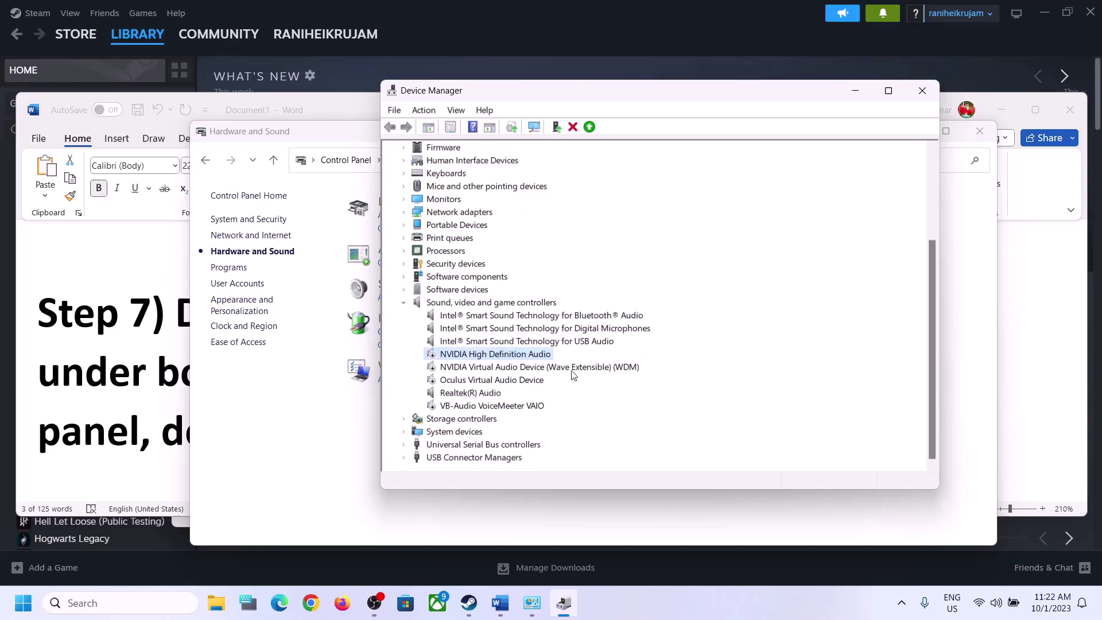
{"action": "left_click", "coordinate": [460, 395]}
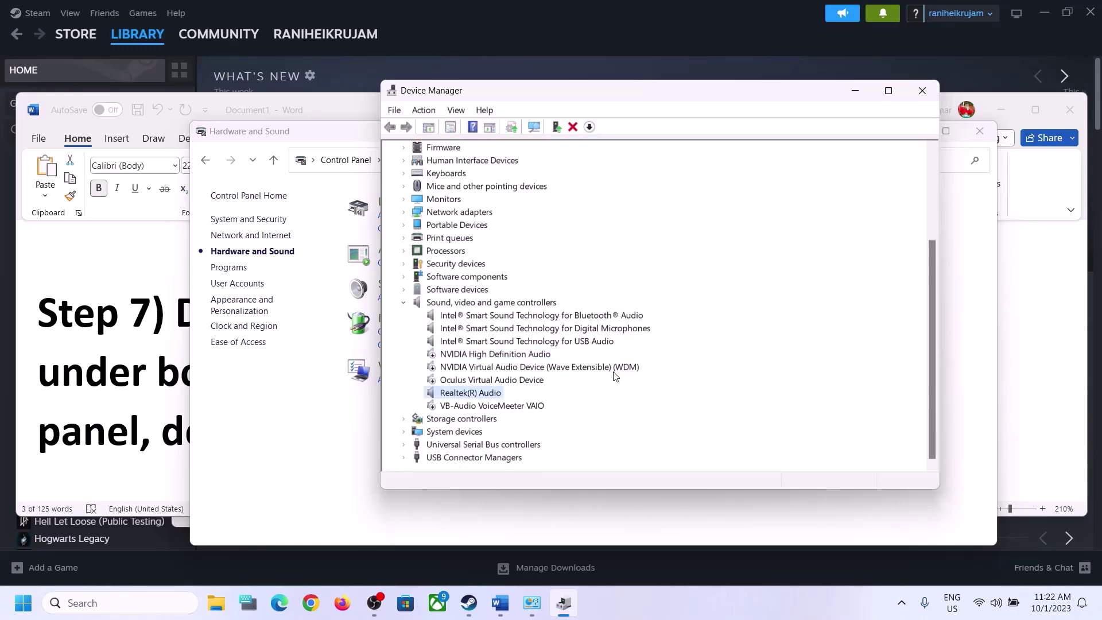
{"action": "left_click", "coordinate": [922, 91]}
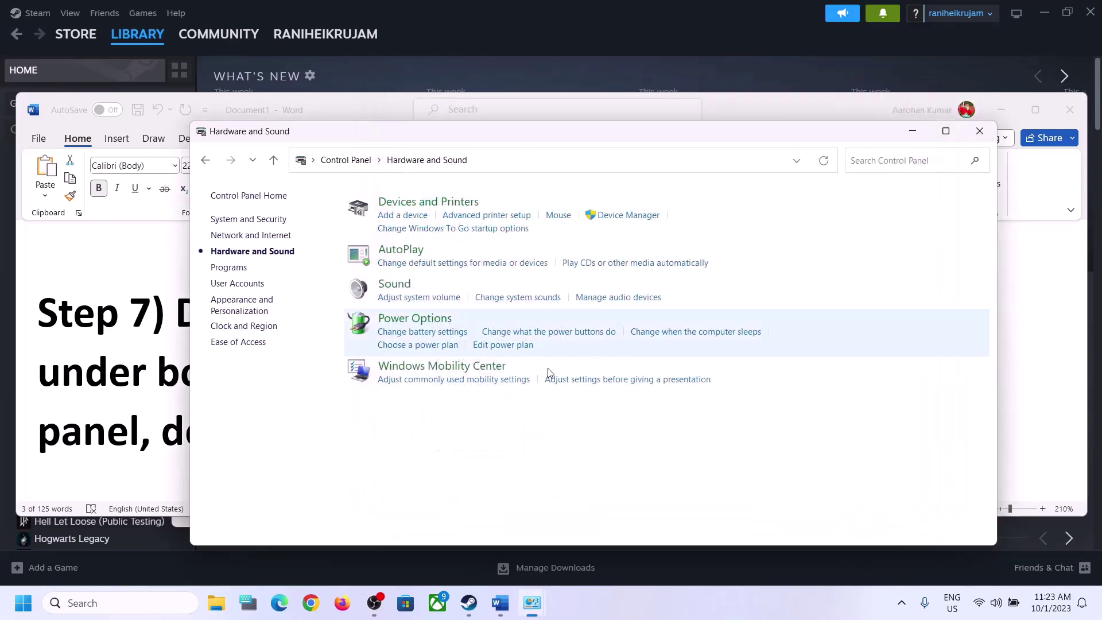
Switch to the Word document and copy the shell:::{A8A91A66-3A7D-4424-8D24-04E180695C7A} command under Step 8
{"action": "left_click", "coordinate": [123, 390]}
{"action": "scroll", "coordinate": [537, 388], "scroll_direction": "down", "scroll_amount": 2}
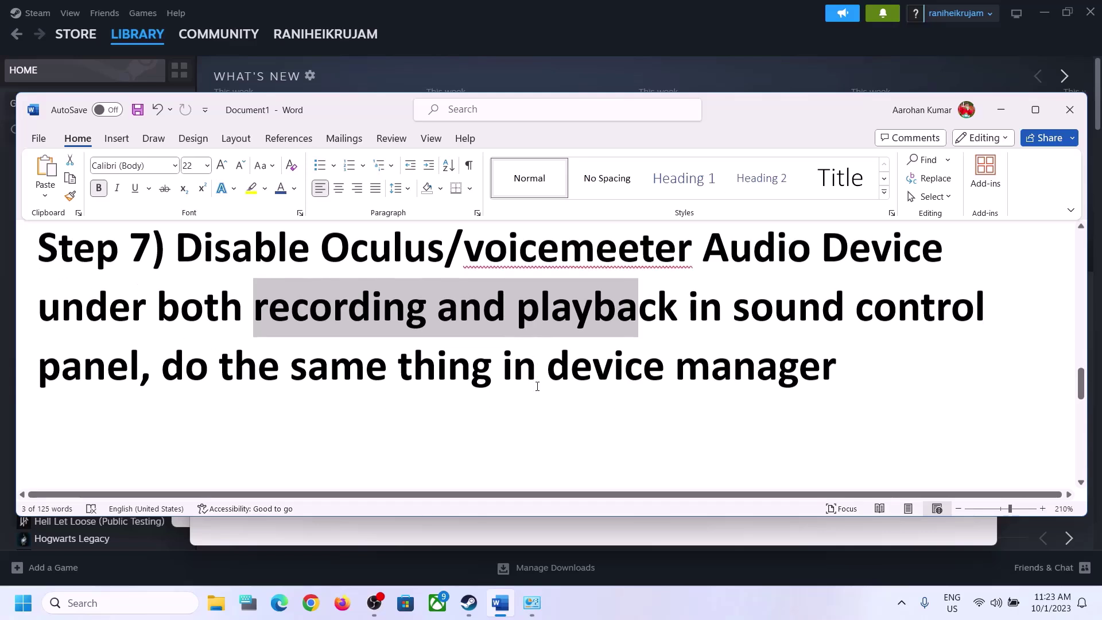
{"action": "scroll", "coordinate": [428, 409], "scroll_direction": "down", "scroll_amount": 3}
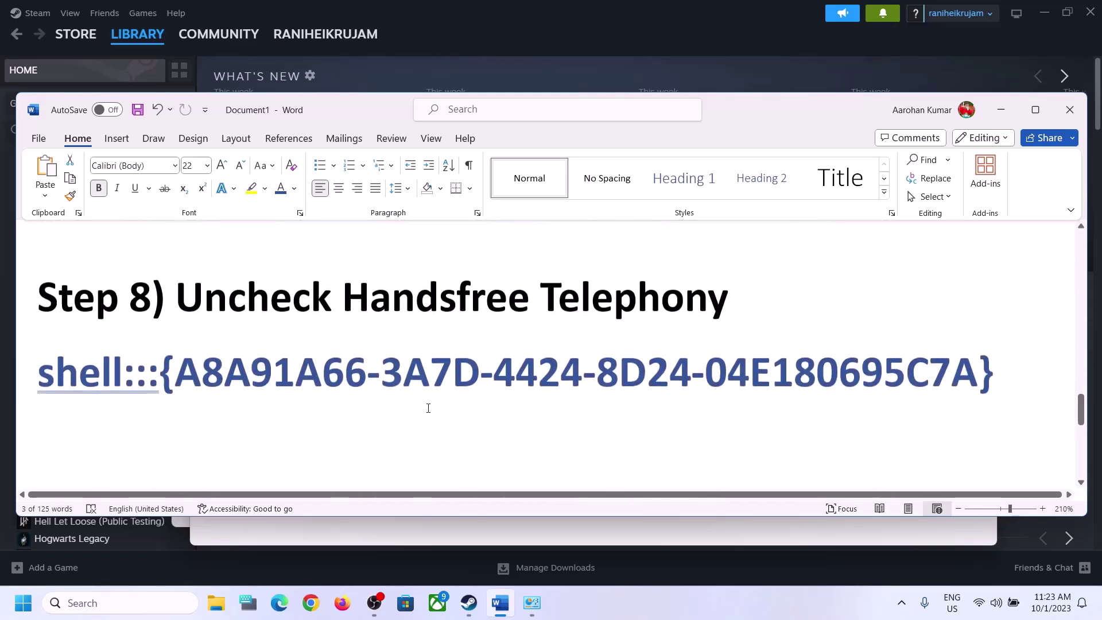
{"action": "left_click_drag", "start_coordinate": [508, 294], "coordinate": [724, 296]}
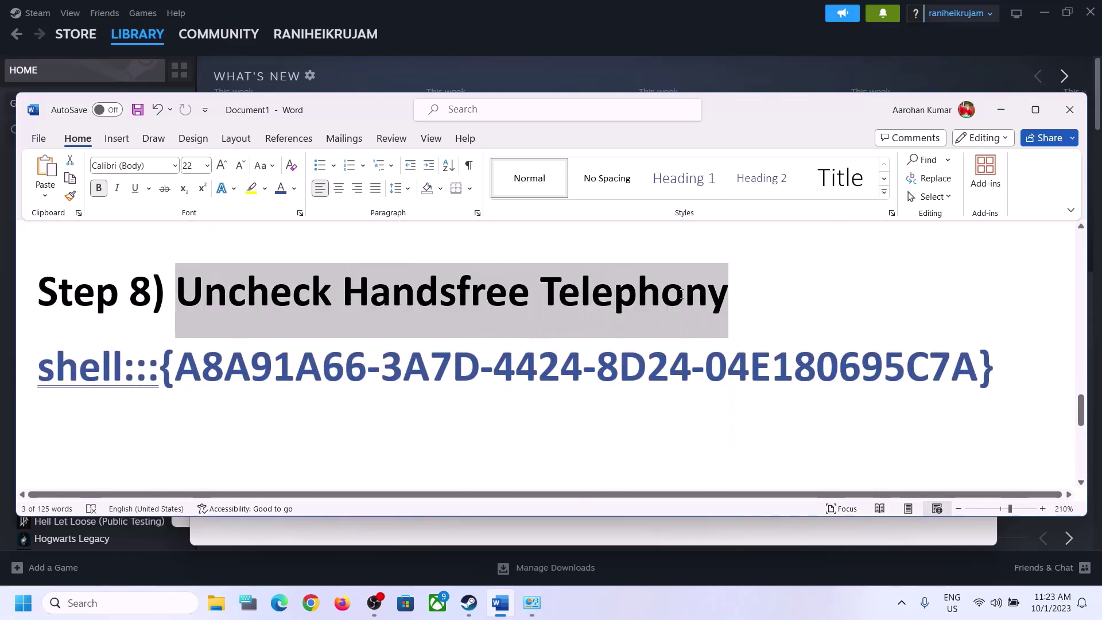
{"action": "left_click_drag", "start_coordinate": [1012, 362], "coordinate": [40, 368]}
{"action": "right_click", "coordinate": [109, 376]}
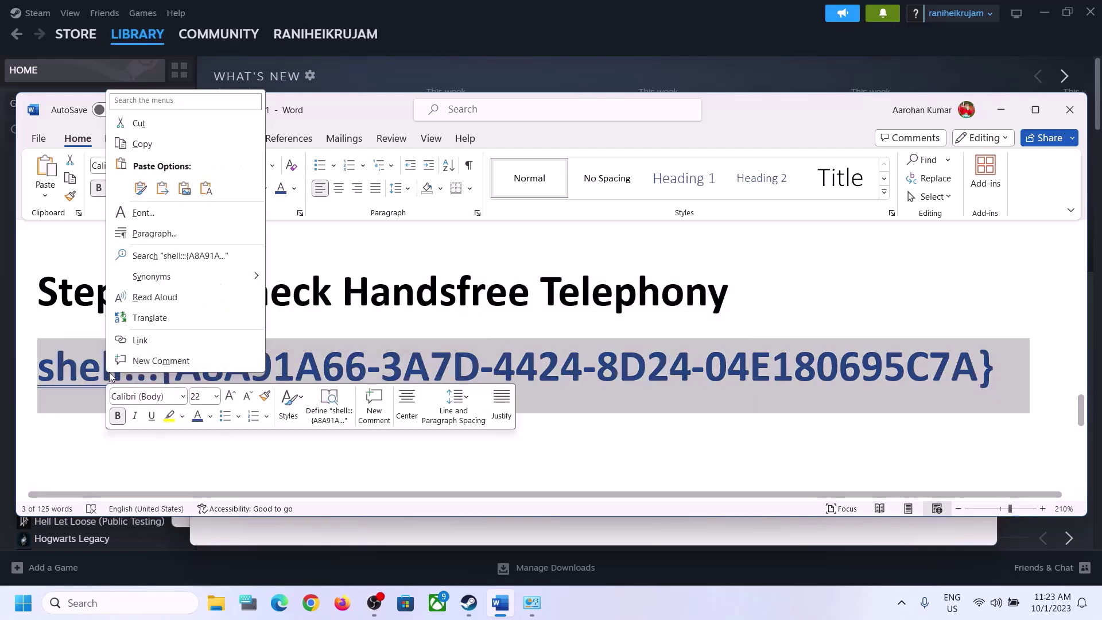
{"action": "left_click", "coordinate": [142, 144]}
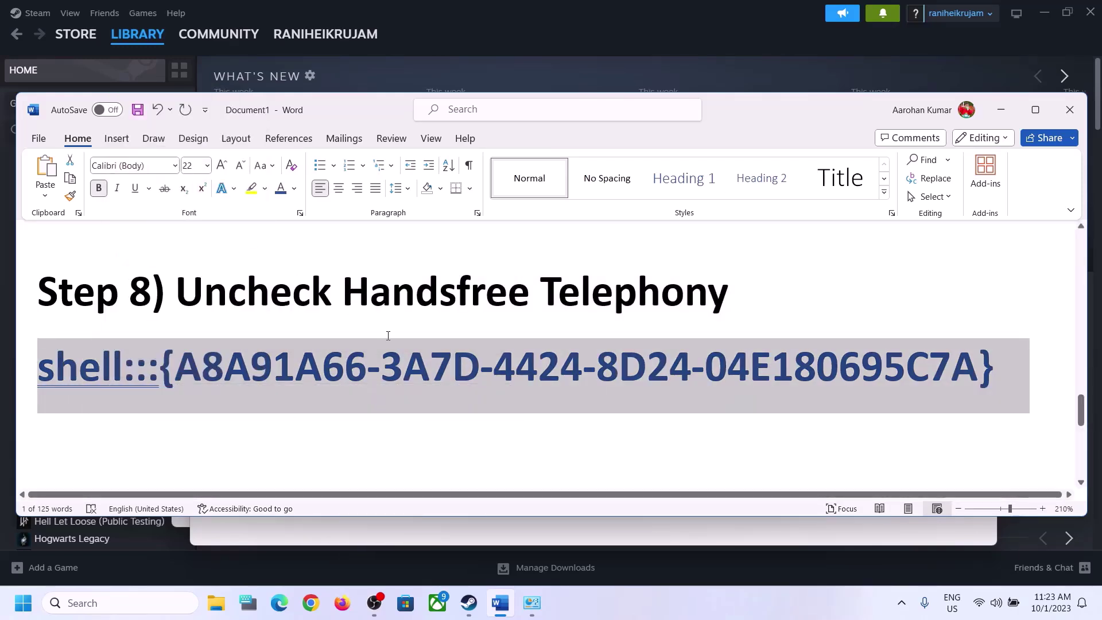
Open the Run dialog through a search for "run" and execute the copied shell command to open Devices and Printers
{"action": "left_click", "coordinate": [153, 603]}
{"action": "type", "text": "run"}
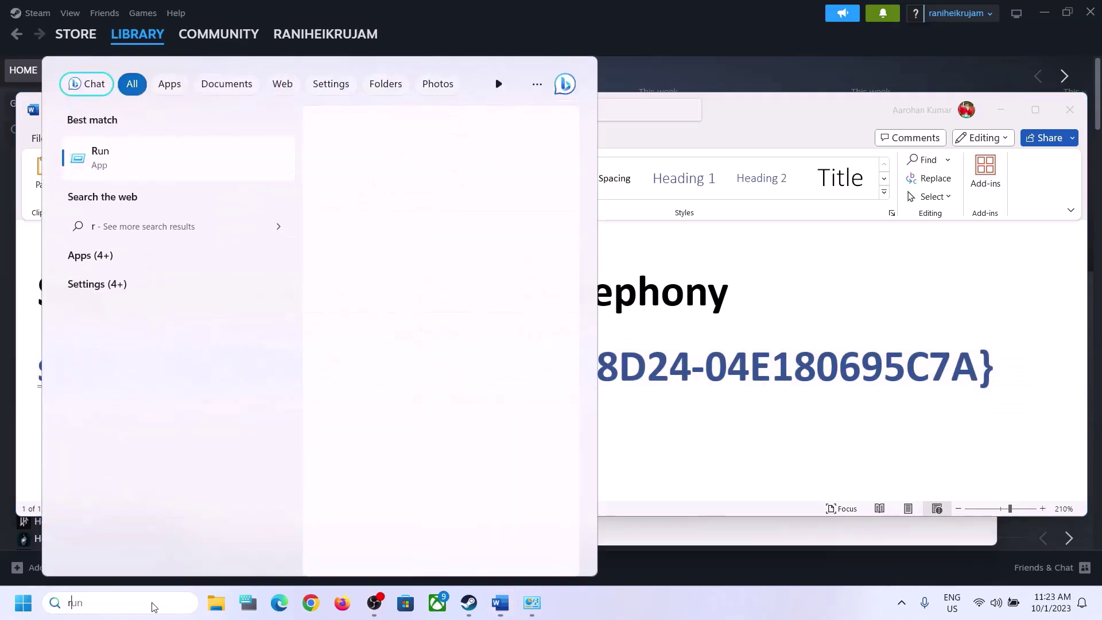
{"action": "left_click", "coordinate": [116, 171]}
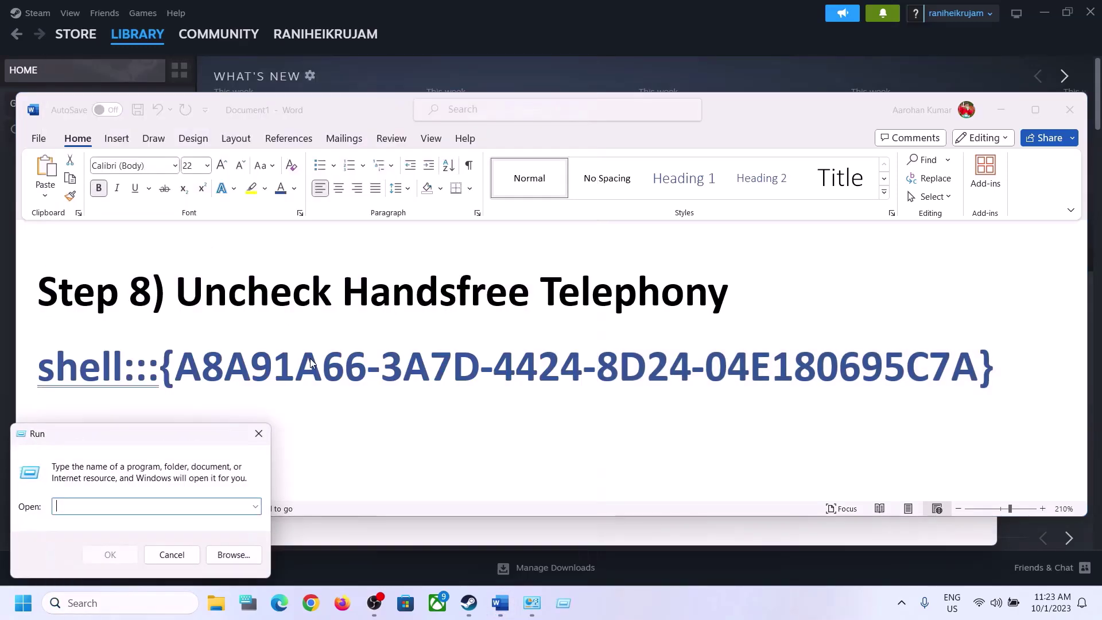
{"action": "key", "text": "ctrl+v"}
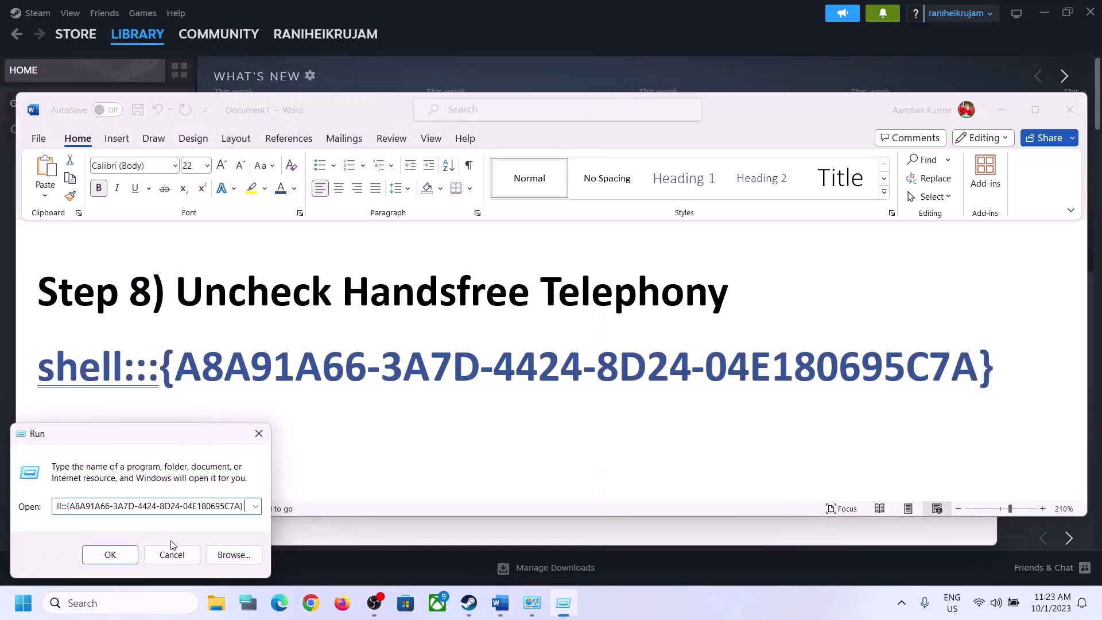
{"action": "left_click", "coordinate": [111, 555]}
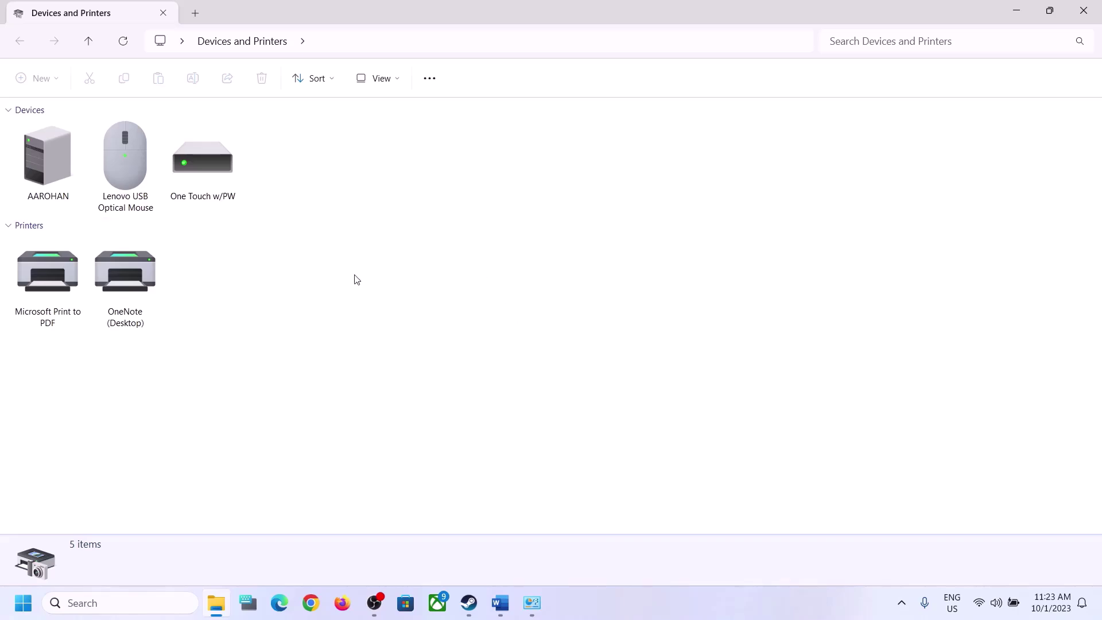
Open the properties of the iBall SoundStar headset, move the dialog toward the middle, and show its Bluetooth services
{"action": "left_click", "coordinate": [710, 611]}
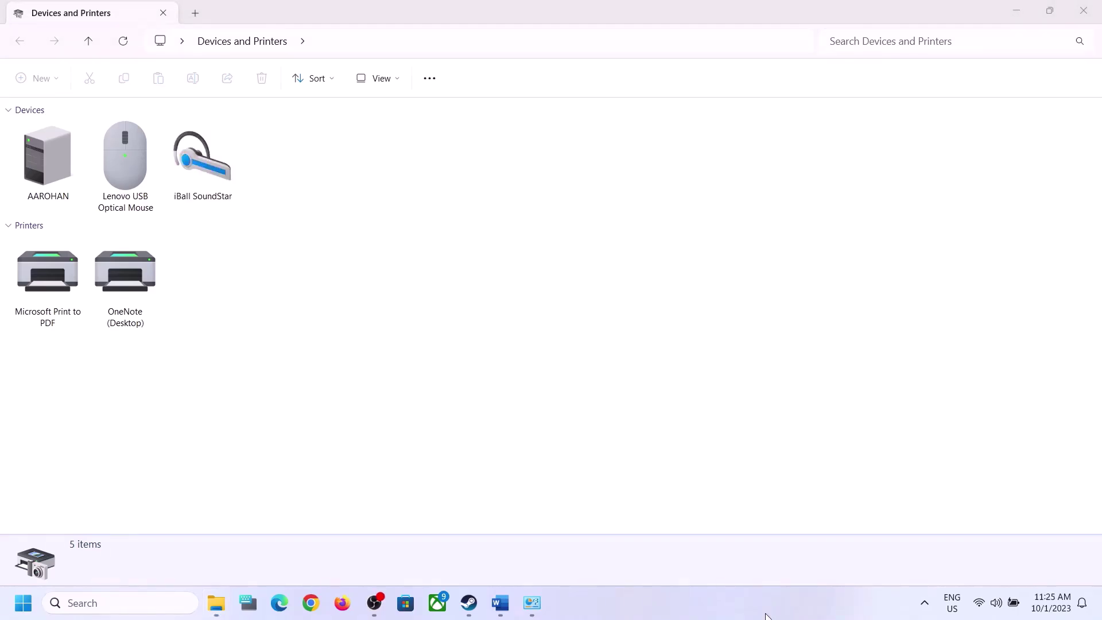
{"action": "right_click", "coordinate": [209, 172]}
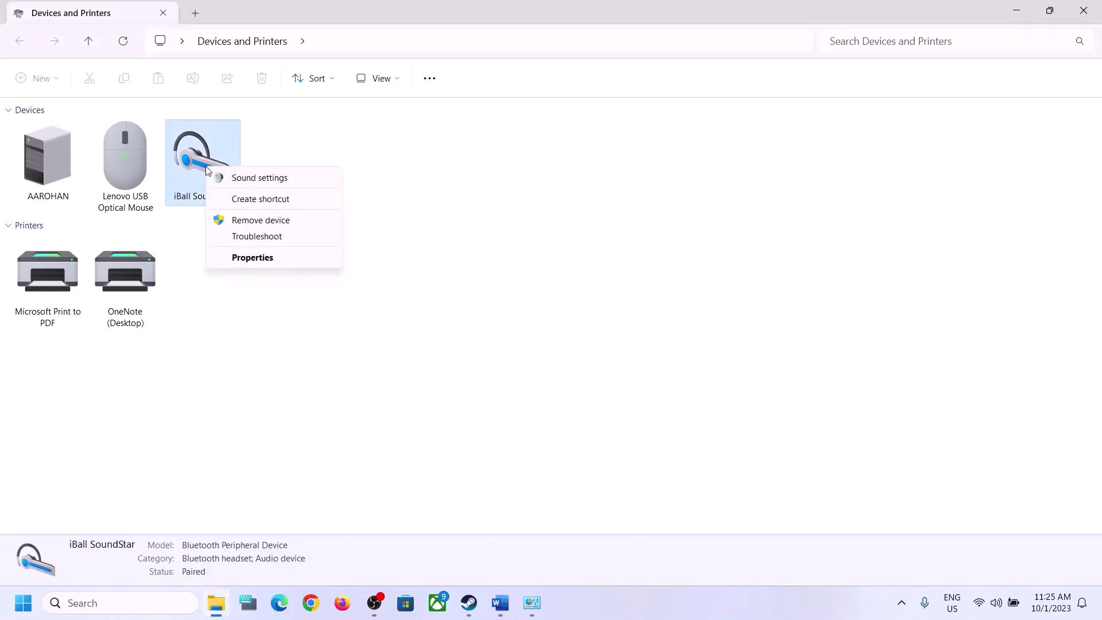
{"action": "left_click", "coordinate": [259, 257]}
{"action": "left_click_drag", "start_coordinate": [405, 185], "coordinate": [582, 177]}
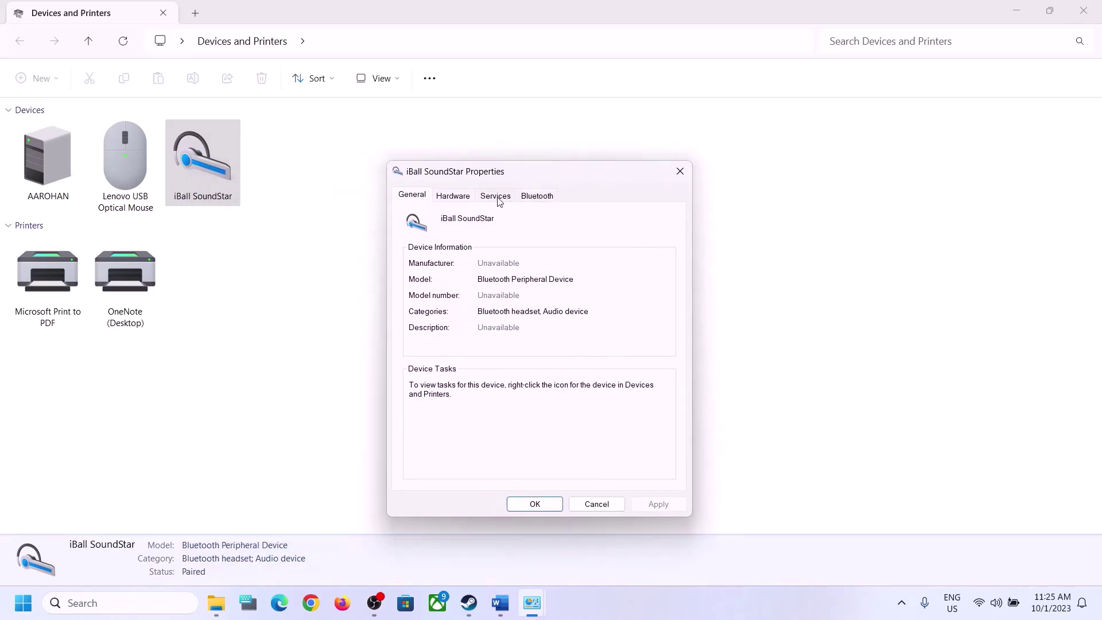
{"action": "left_click", "coordinate": [496, 196]}
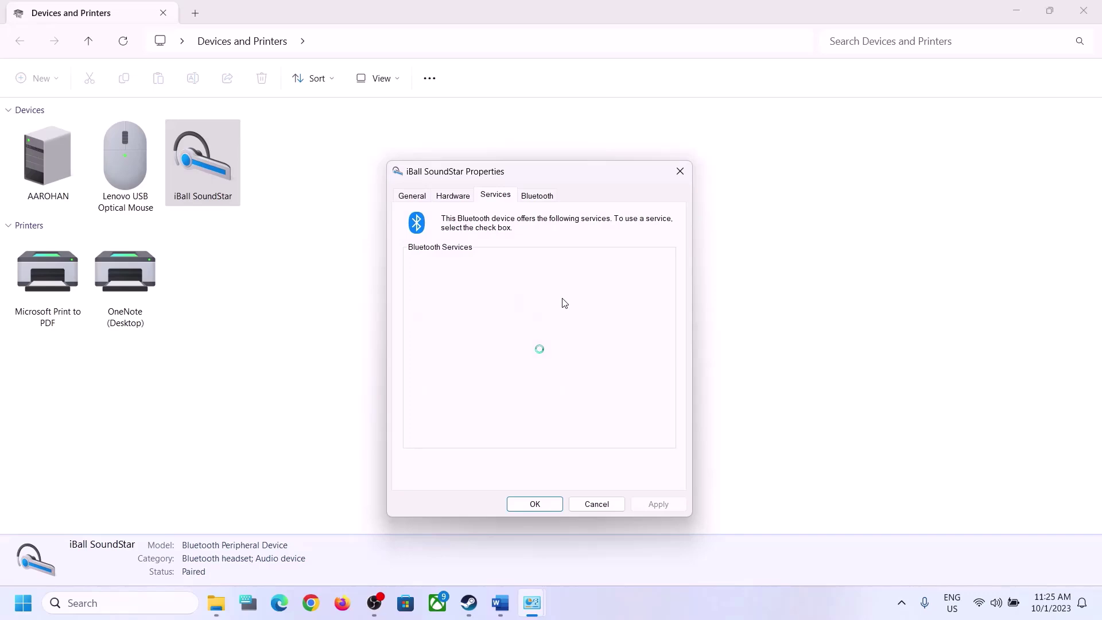
Check Step 8 in the Word document, then uncheck Handsfree Telephony for the iBall SoundStar, apply the change and close its properties
{"action": "left_click", "coordinate": [501, 603]}
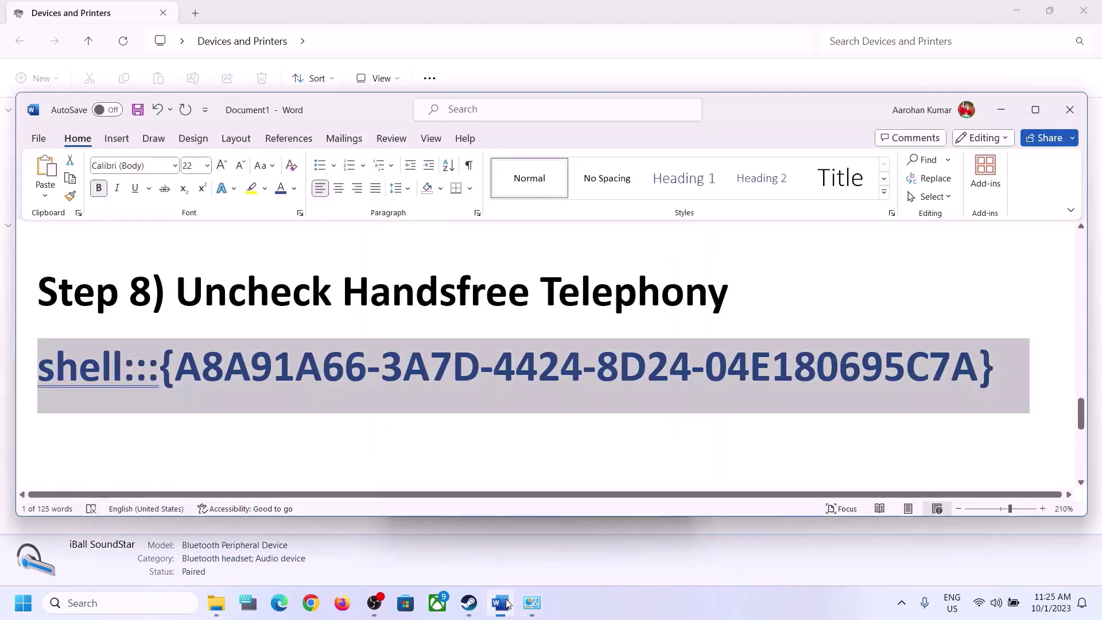
{"action": "left_click", "coordinate": [507, 603]}
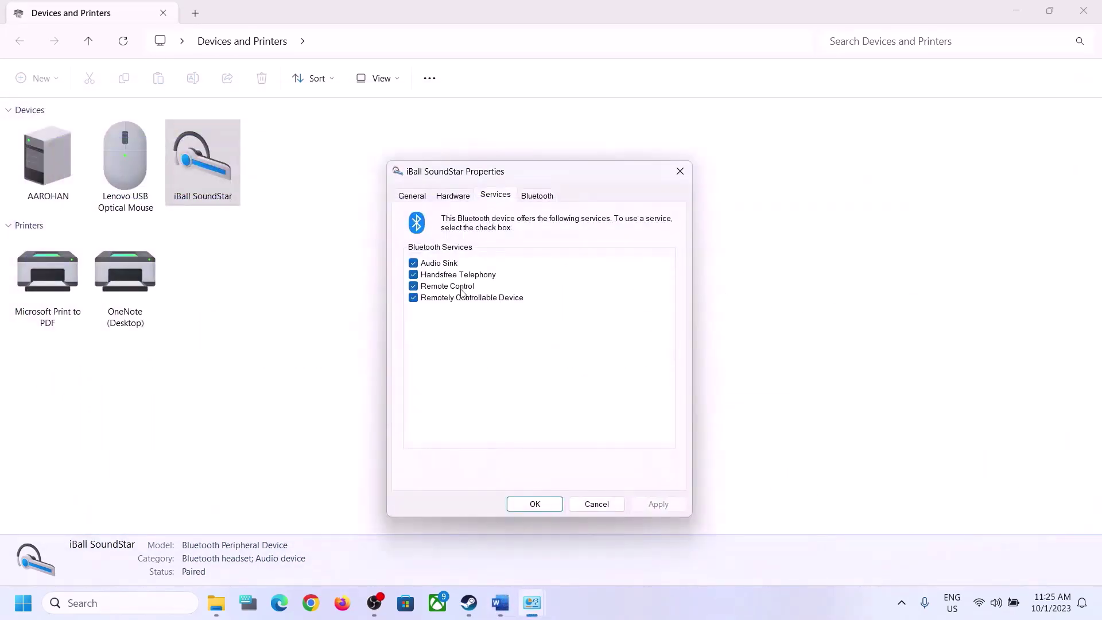
{"action": "left_click", "coordinate": [413, 275]}
{"action": "left_click", "coordinate": [666, 504]}
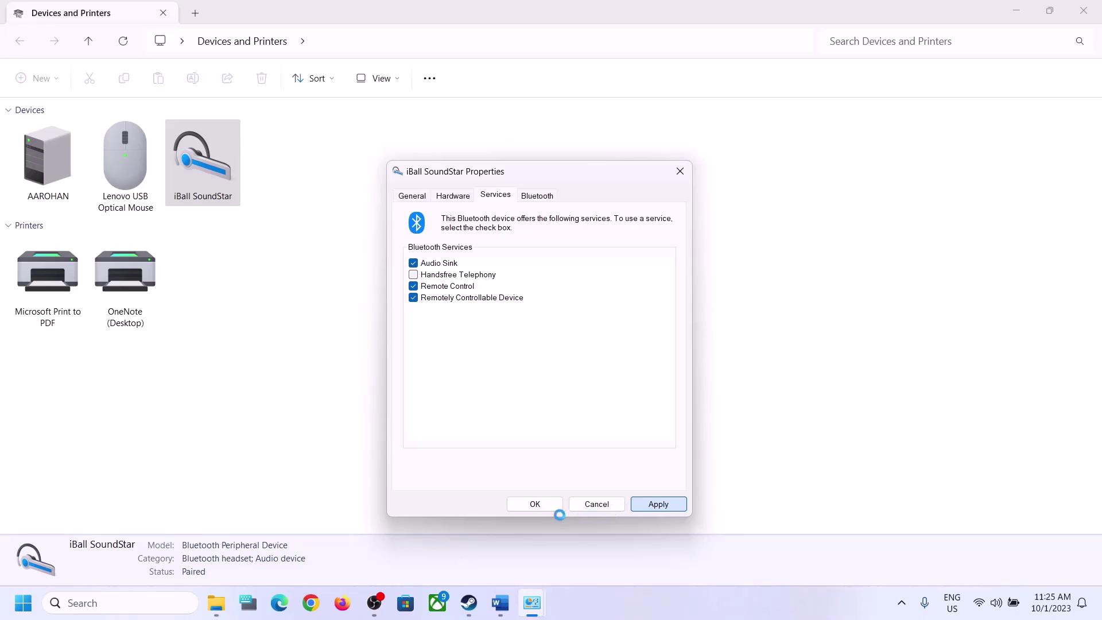
{"action": "left_click", "coordinate": [541, 506]}
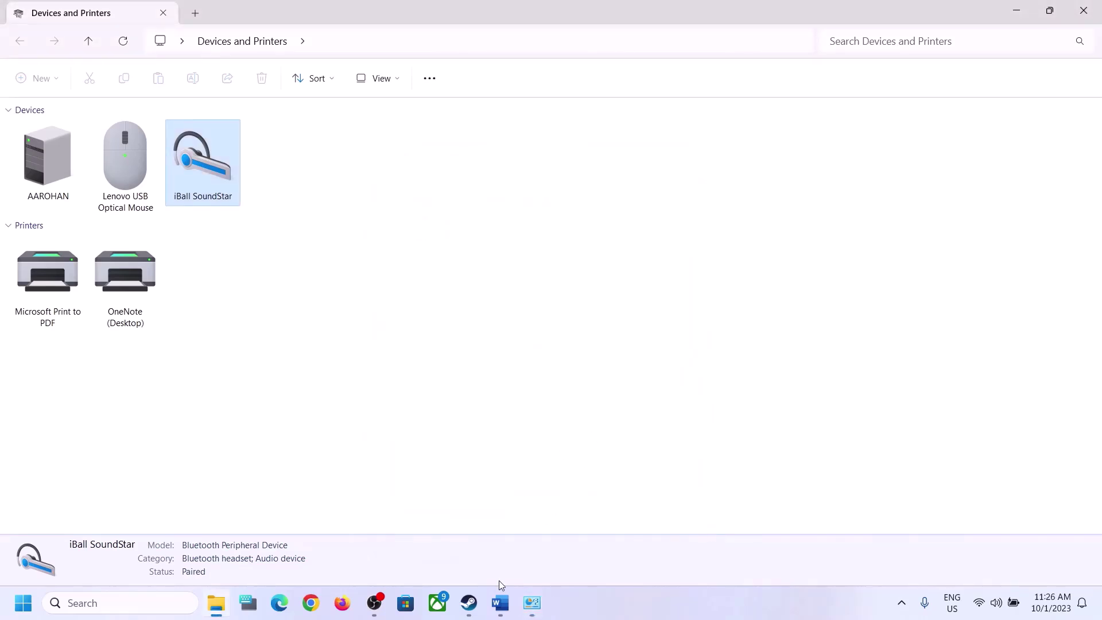
Return to the Word document and highlight the Step 9 instruction about disconnecting the external microphone connected to the PC
{"action": "left_click", "coordinate": [501, 608]}
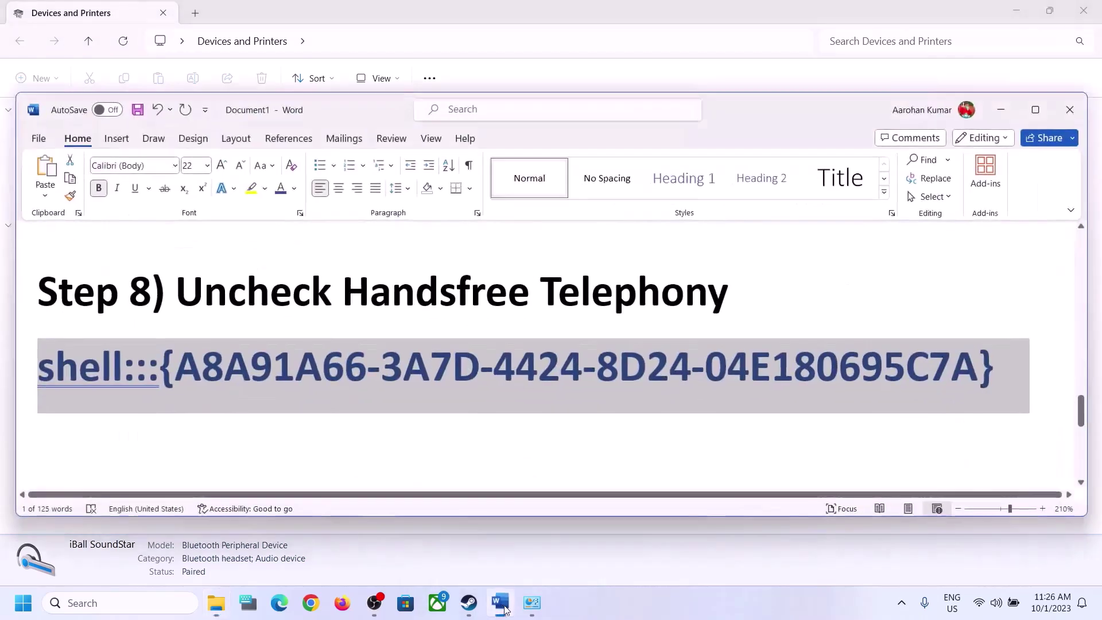
{"action": "scroll", "coordinate": [330, 376], "scroll_direction": "down", "scroll_amount": 5}
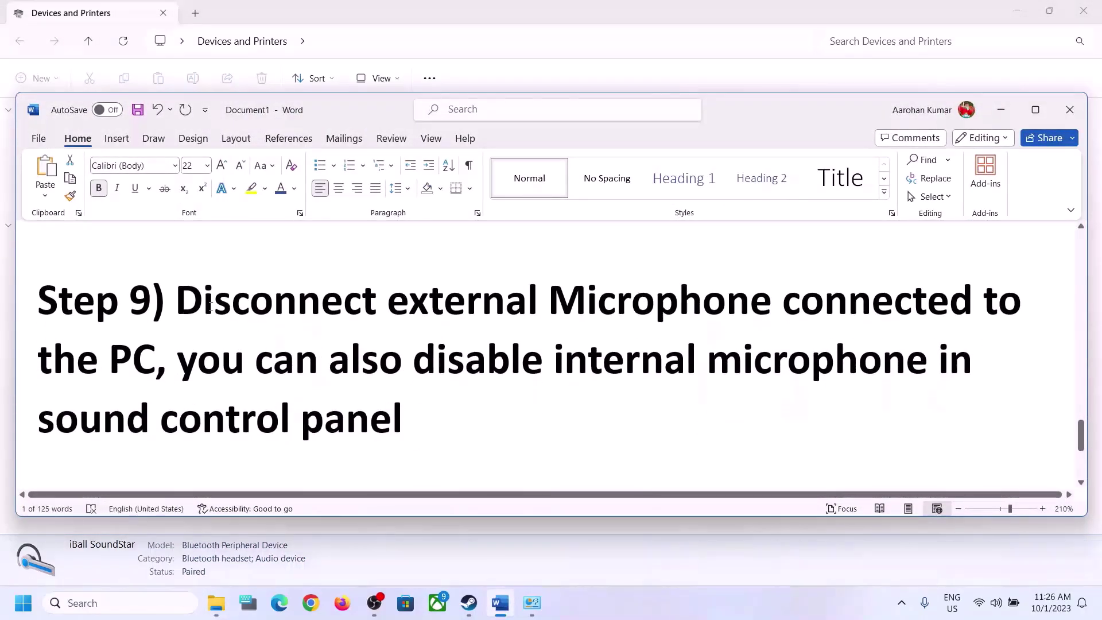
{"action": "left_click_drag", "start_coordinate": [176, 302], "coordinate": [142, 363]}
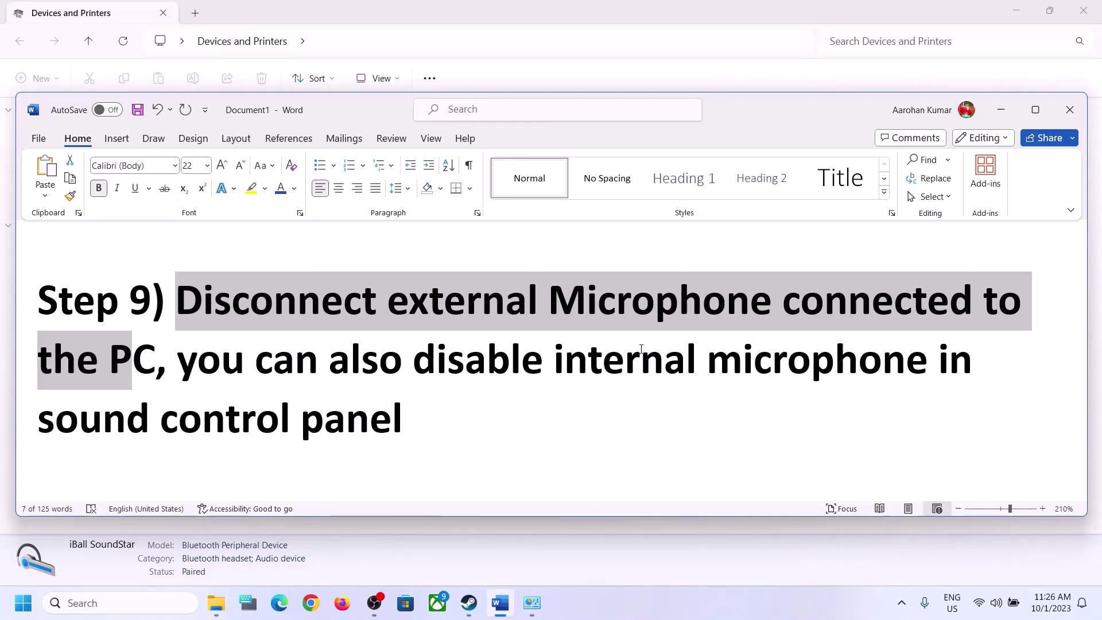
Highlight the Step 9 wording about disabling the internal microphone in the sound control panel, then clear the selection
{"action": "left_click_drag", "start_coordinate": [414, 359], "coordinate": [764, 373]}
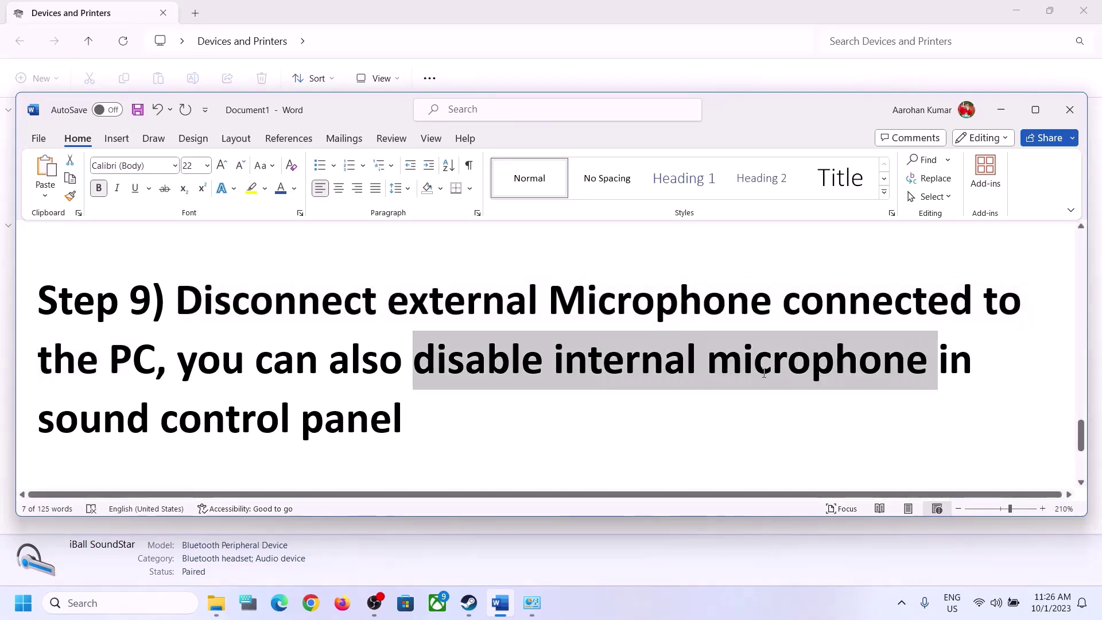
{"action": "left_click_drag", "start_coordinate": [39, 419], "coordinate": [298, 422]}
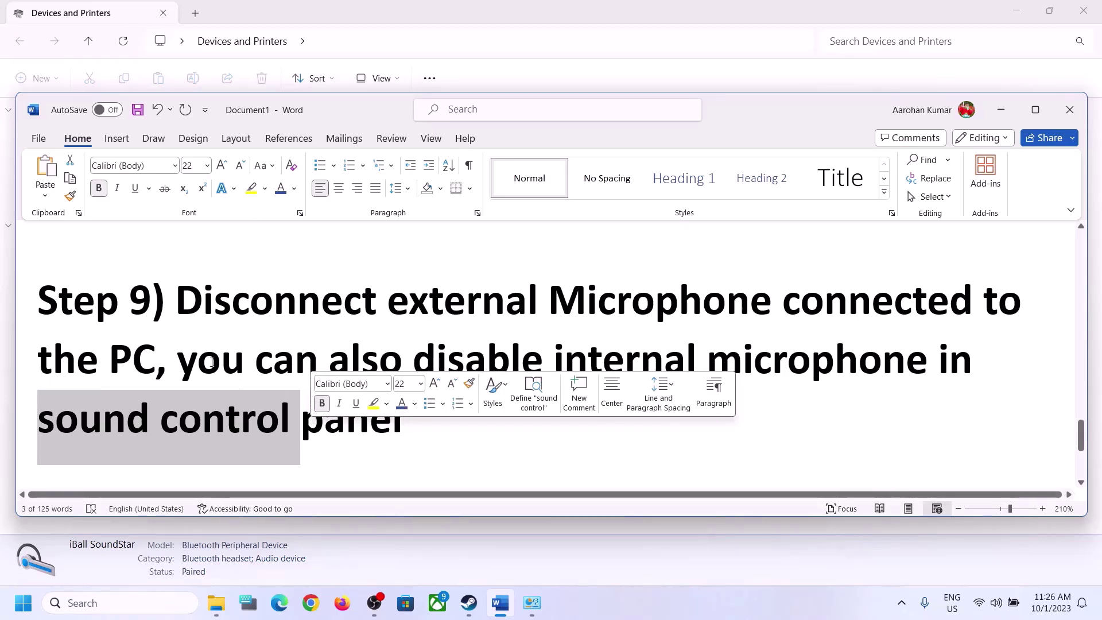
{"action": "left_click_drag", "start_coordinate": [177, 359], "coordinate": [553, 361]}
{"action": "left_click", "coordinate": [346, 417]}
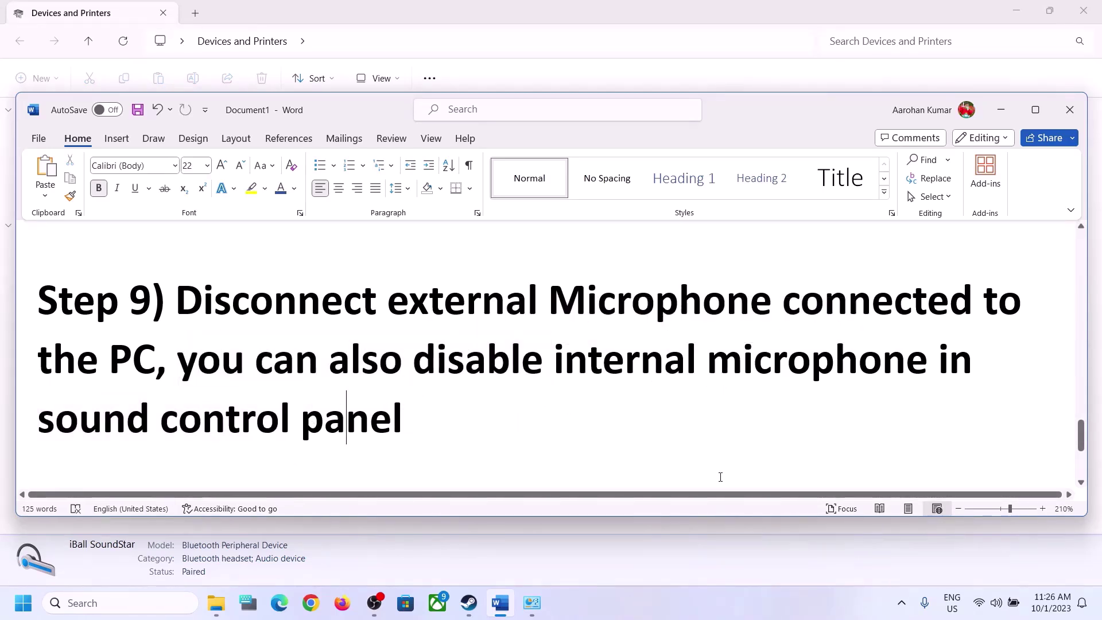
Open Control Panel through a search for "control" and bring up the Sound settings under Hardware and Sound
{"action": "left_click", "coordinate": [170, 602]}
{"action": "type", "text": "c"}
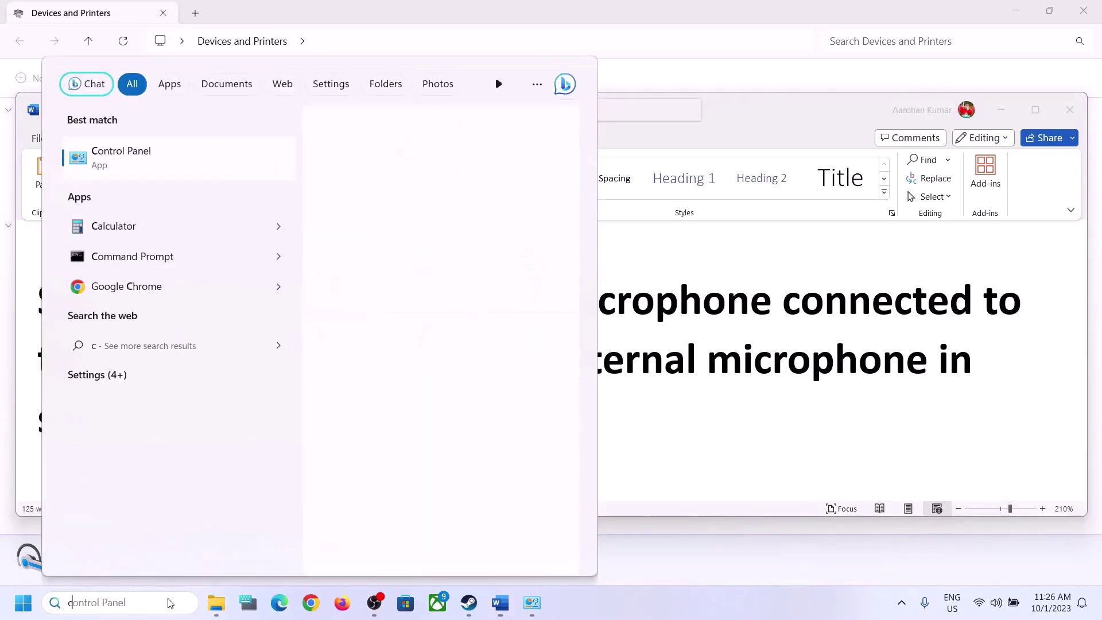
{"action": "type", "text": "ontrol"}
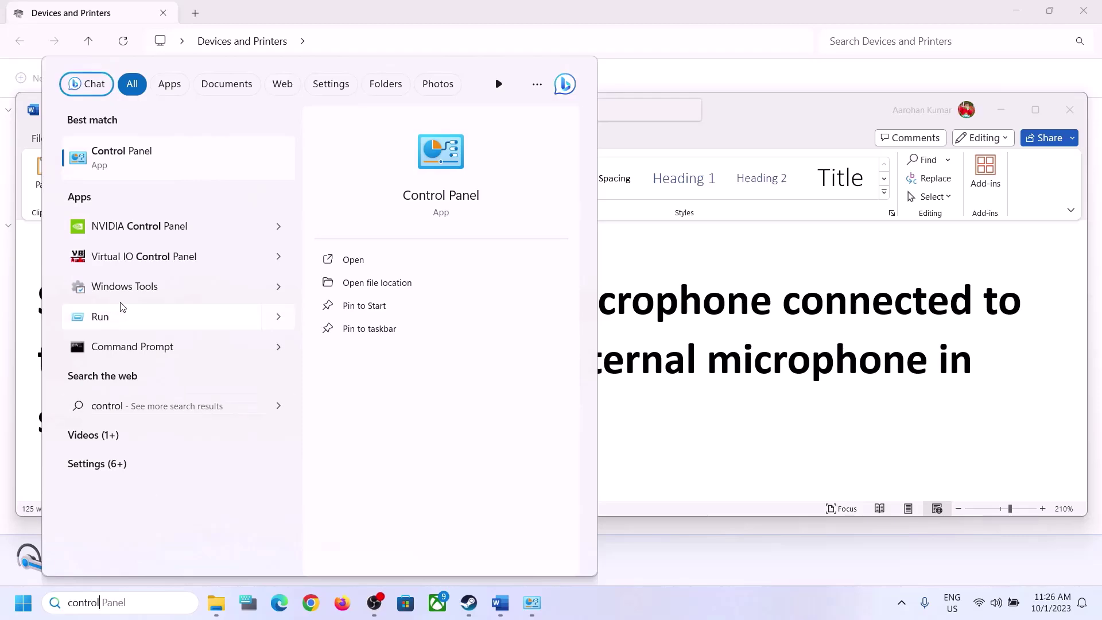
{"action": "left_click", "coordinate": [133, 153]}
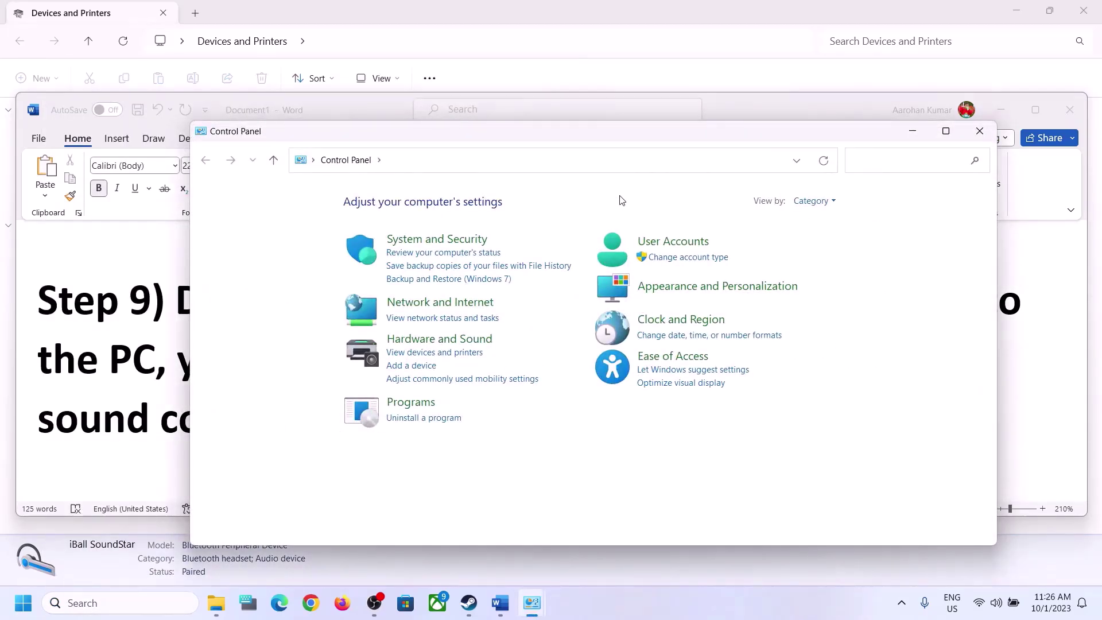
{"action": "left_click", "coordinate": [441, 340]}
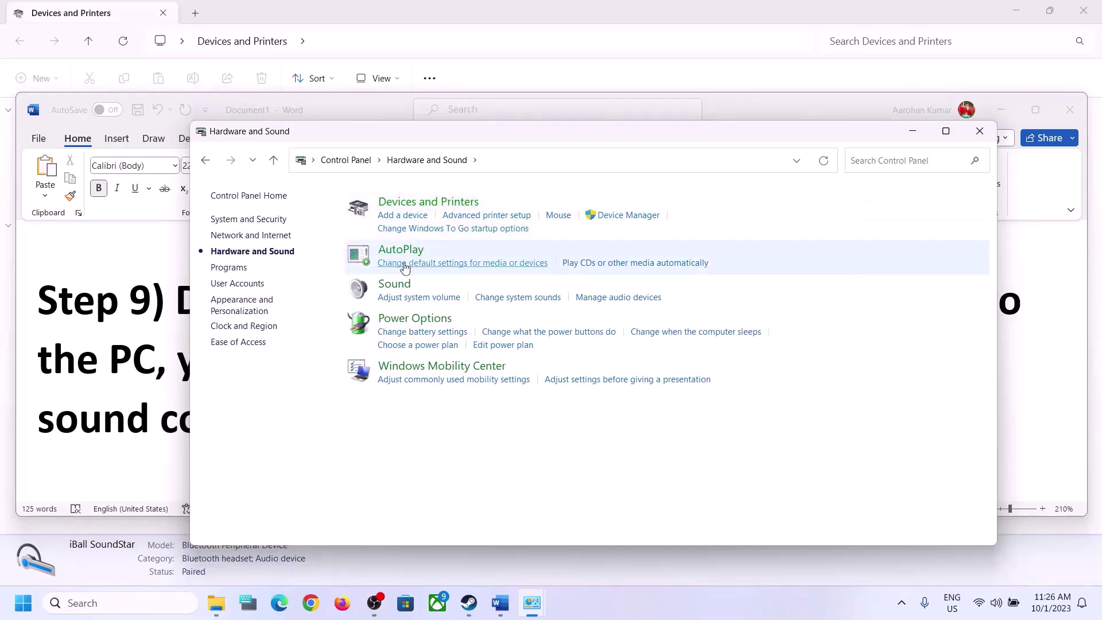
{"action": "left_click", "coordinate": [394, 283]}
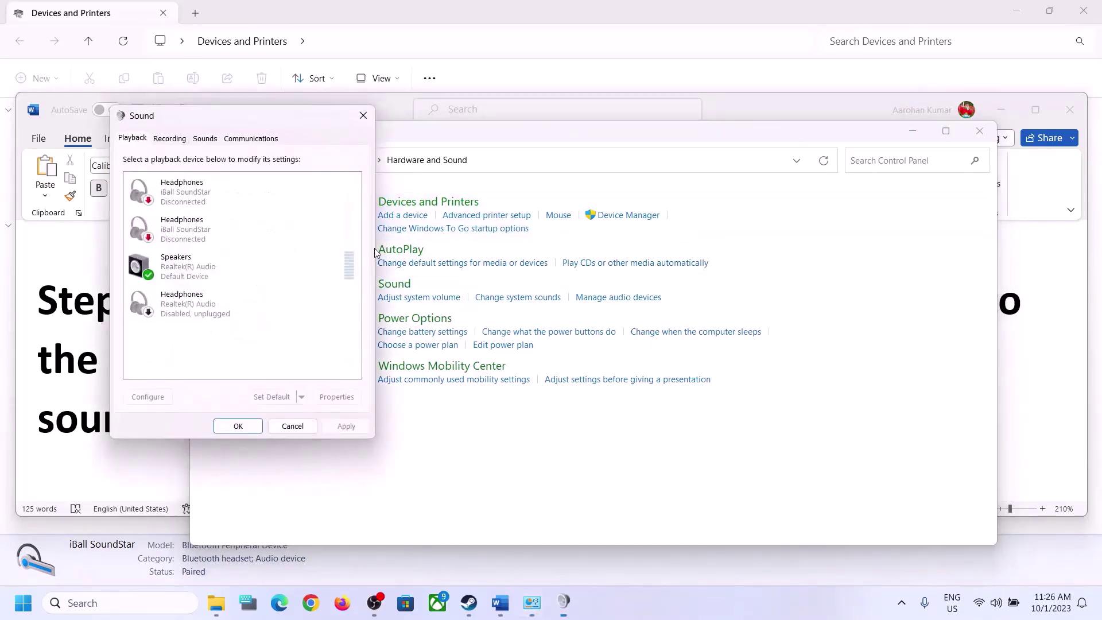
View the properties of the default Realtek(R) Audio speakers and close them without making changes
{"action": "left_click", "coordinate": [178, 268]}
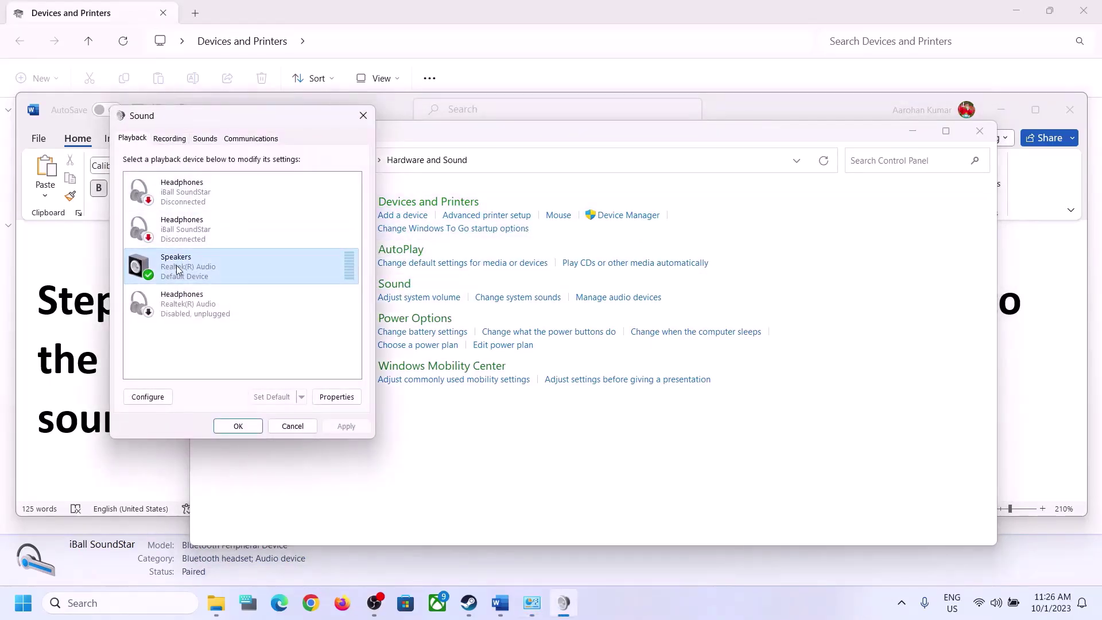
{"action": "right_click", "coordinate": [178, 270]}
{"action": "left_click", "coordinate": [229, 377]}
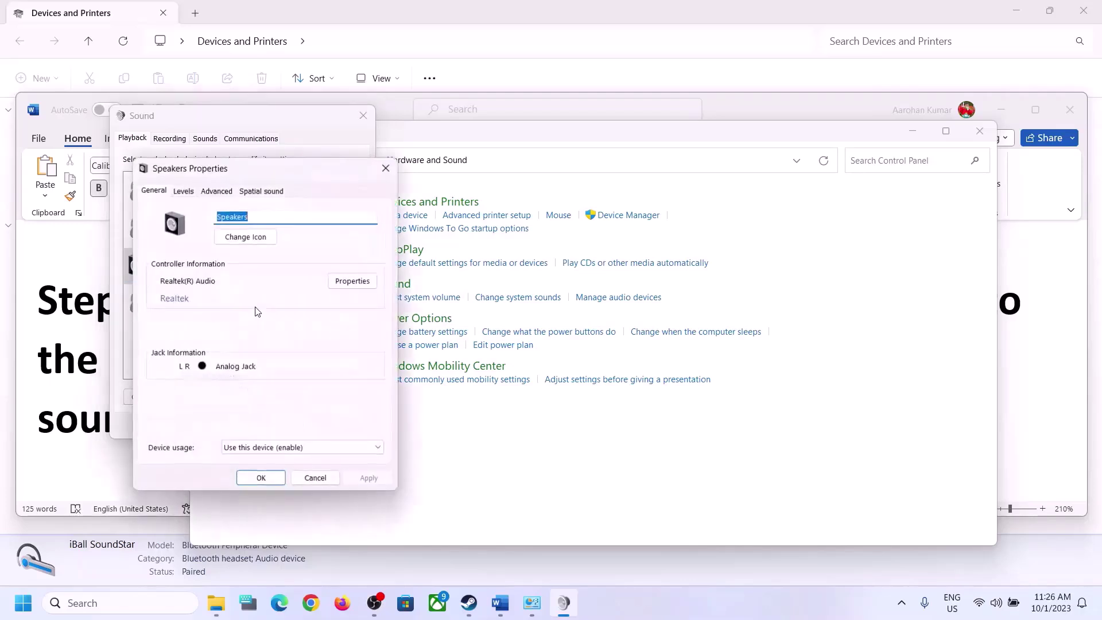
{"action": "left_click", "coordinate": [385, 169]}
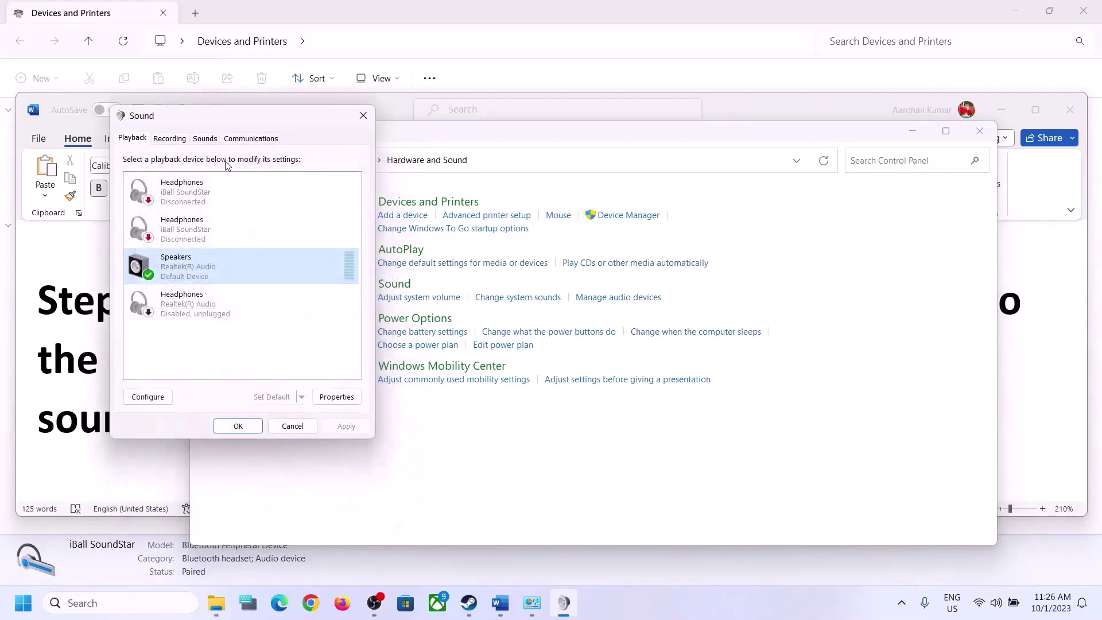
Show the recording devices, bring up the available actions for the Microphone Array, and close the Sound dialog
{"action": "left_click", "coordinate": [171, 139]}
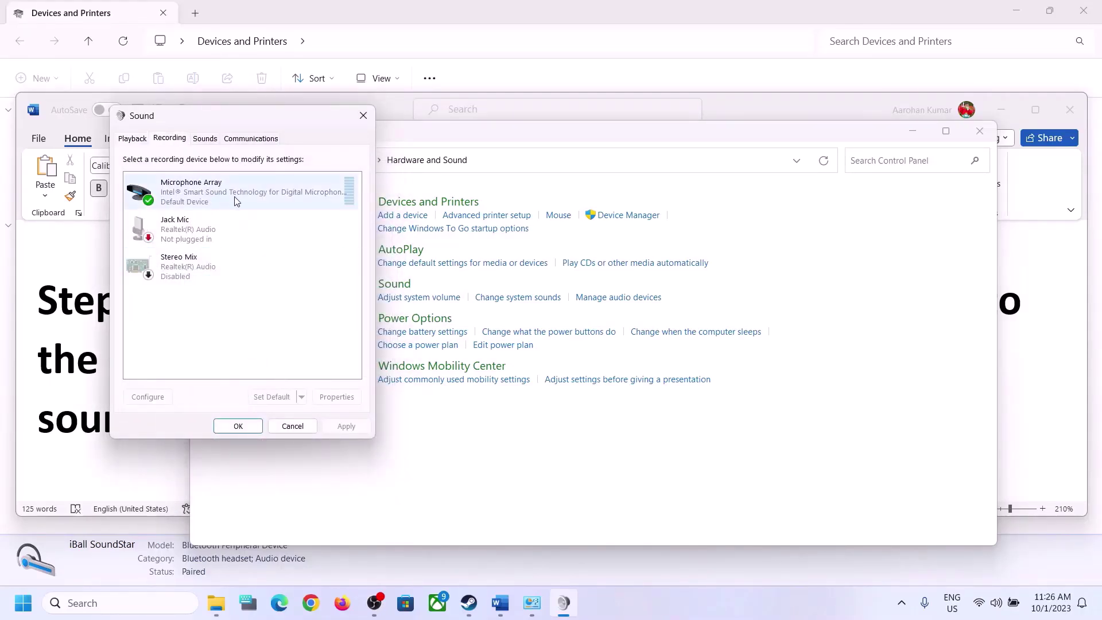
{"action": "left_click", "coordinate": [218, 194]}
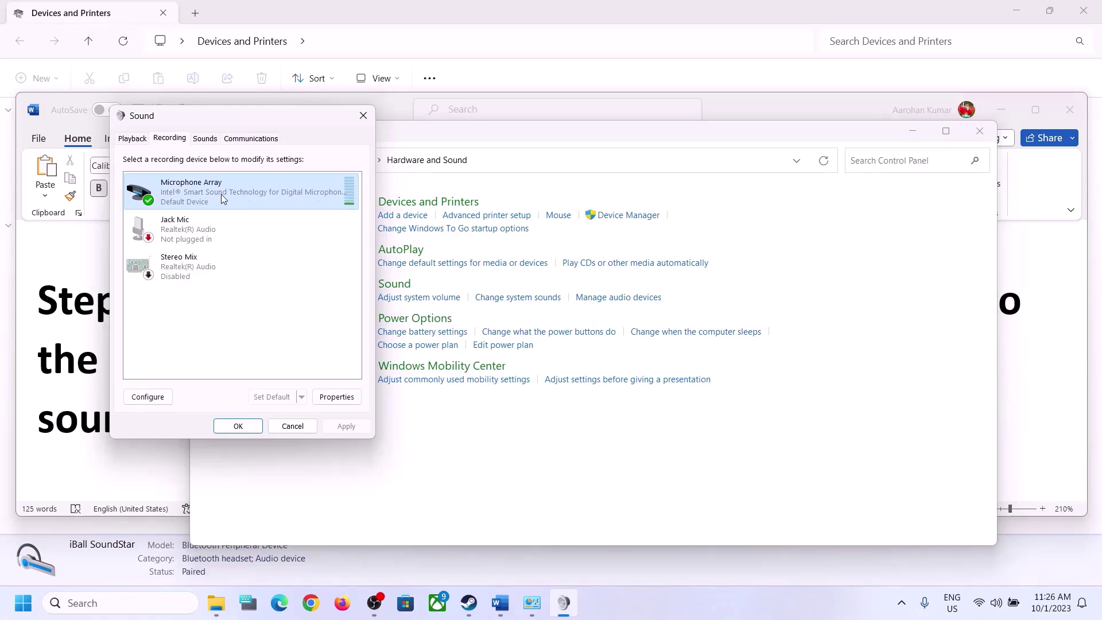
{"action": "right_click", "coordinate": [222, 194]}
{"action": "left_click", "coordinate": [278, 347]}
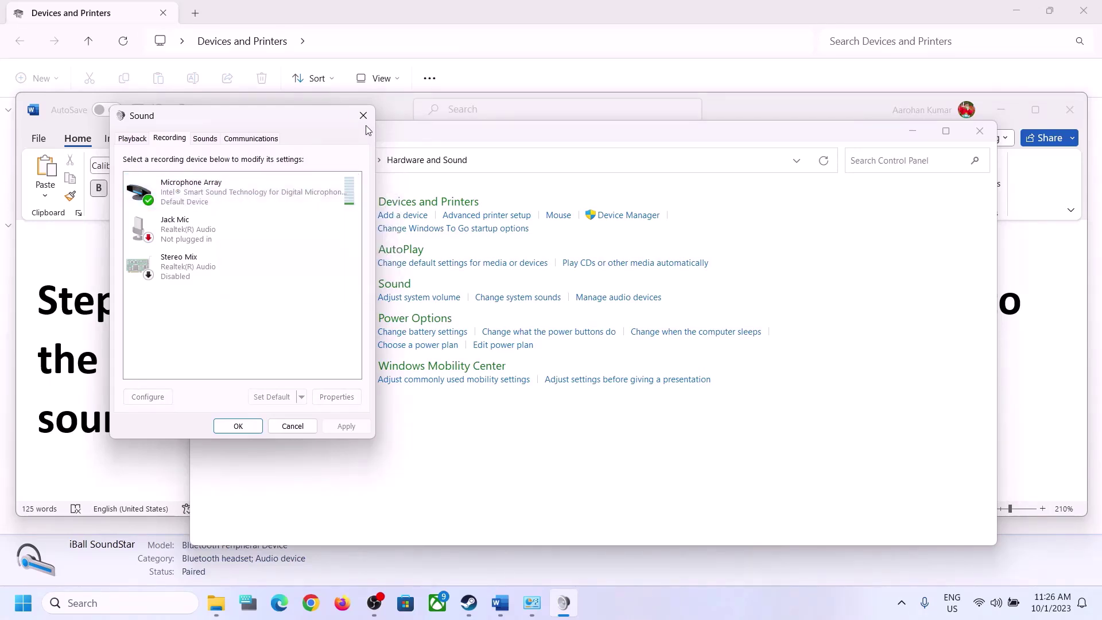
{"action": "left_click", "coordinate": [363, 117]}
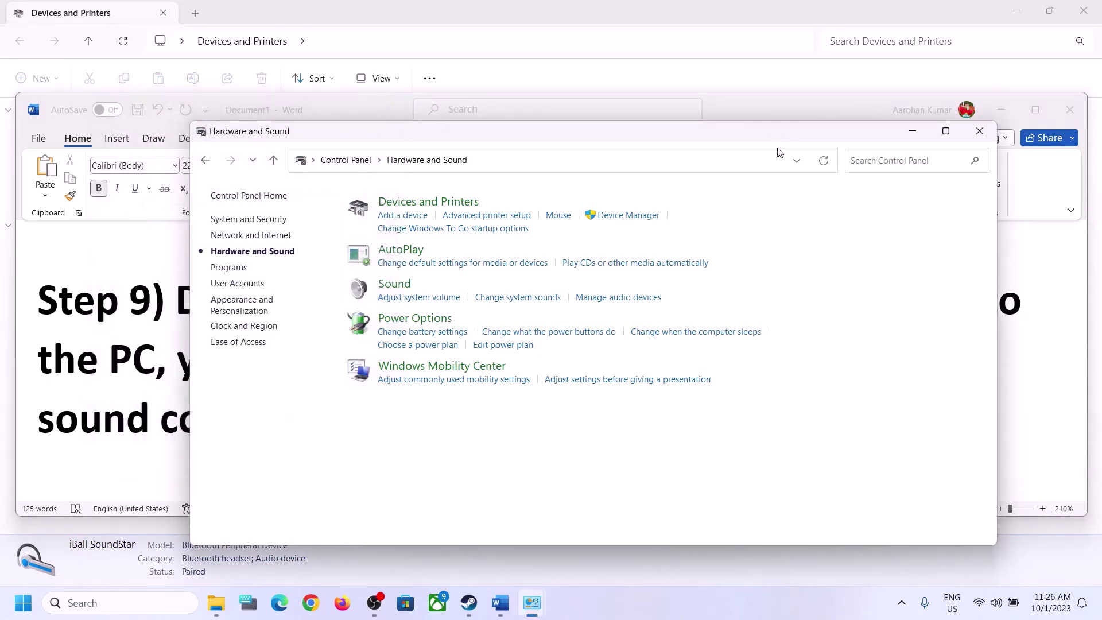
Return to the Word document, highlight the Step 10 instruction "Install Audio Driver", and minimize the document
{"action": "left_click", "coordinate": [120, 425]}
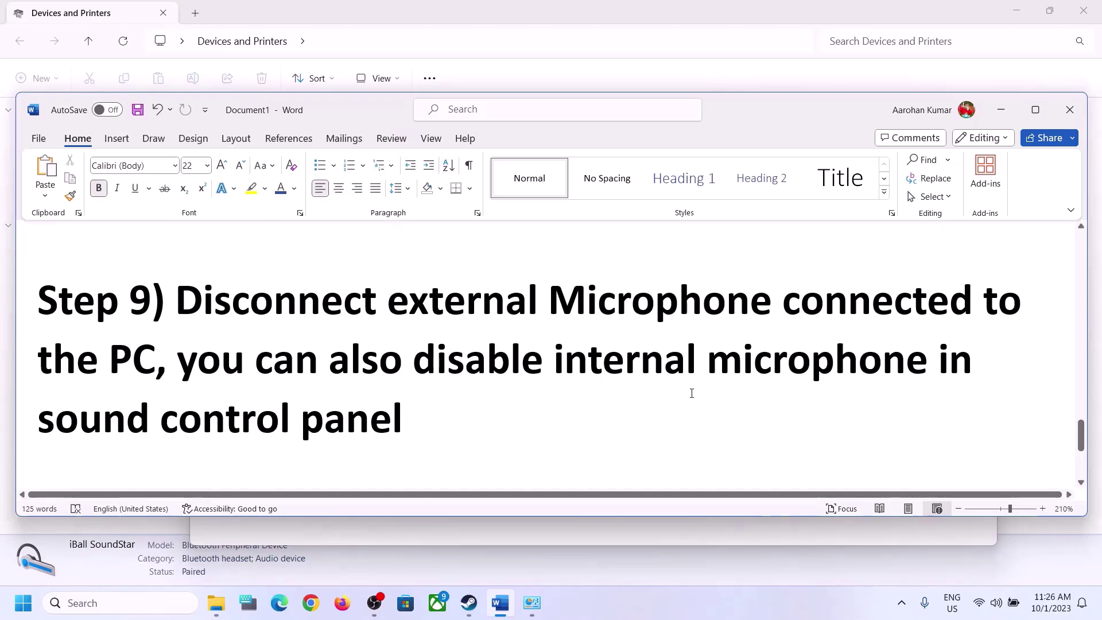
{"action": "scroll", "coordinate": [691, 394], "scroll_direction": "down", "scroll_amount": 4}
{"action": "left_click_drag", "start_coordinate": [200, 359], "coordinate": [705, 376]}
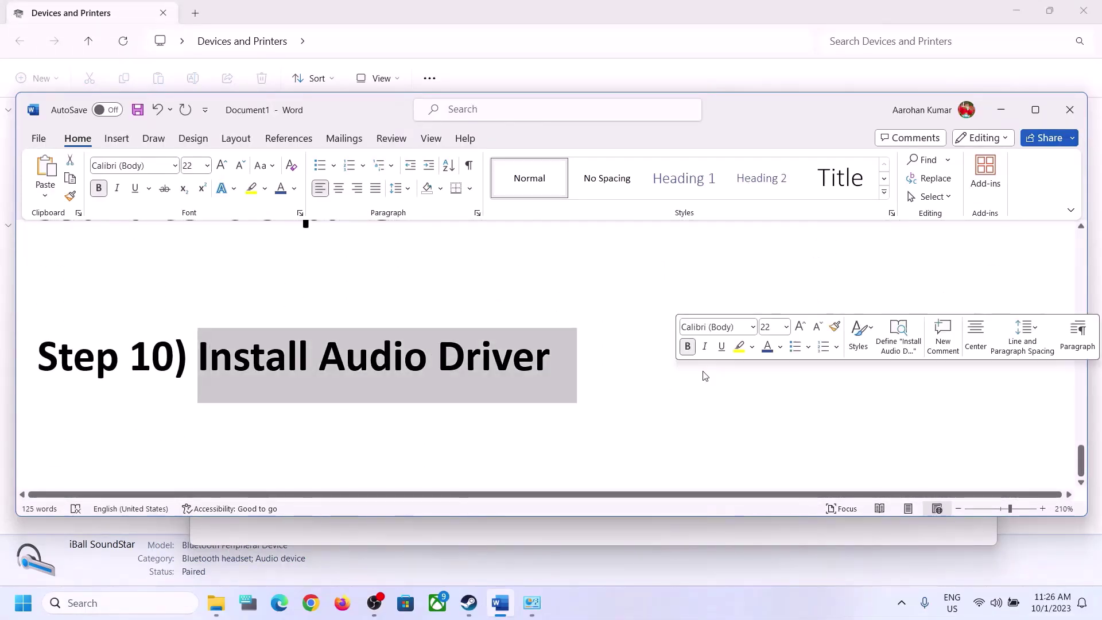
{"action": "left_click", "coordinate": [1001, 110]}
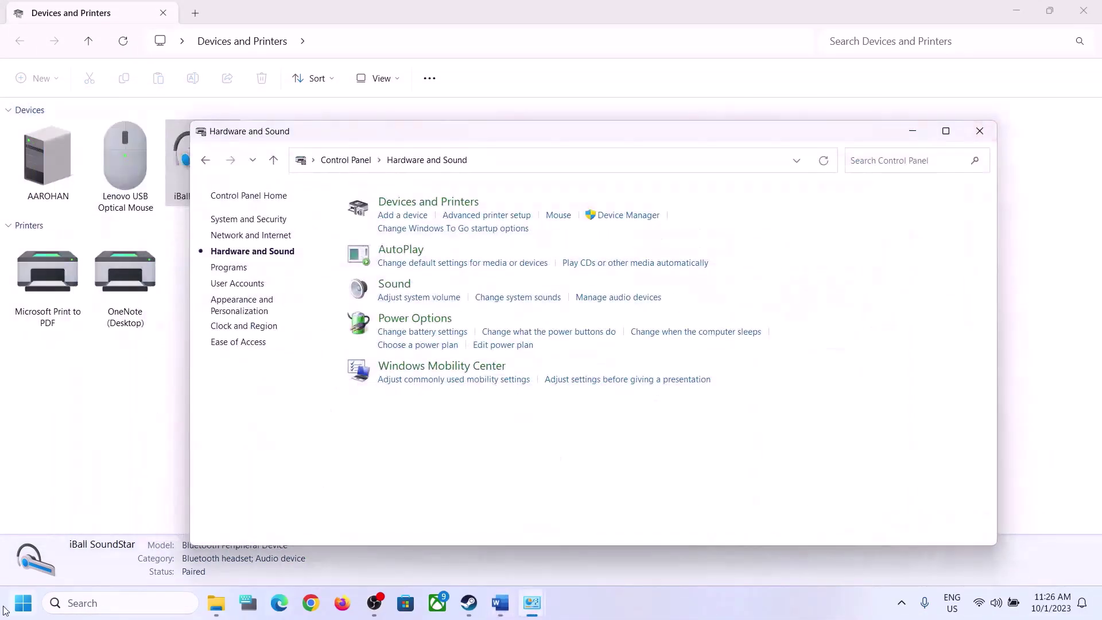
Open Device Manager and list the devices under Sound, video and game controllers
{"action": "right_click", "coordinate": [23, 602]}
{"action": "left_click", "coordinate": [47, 283]}
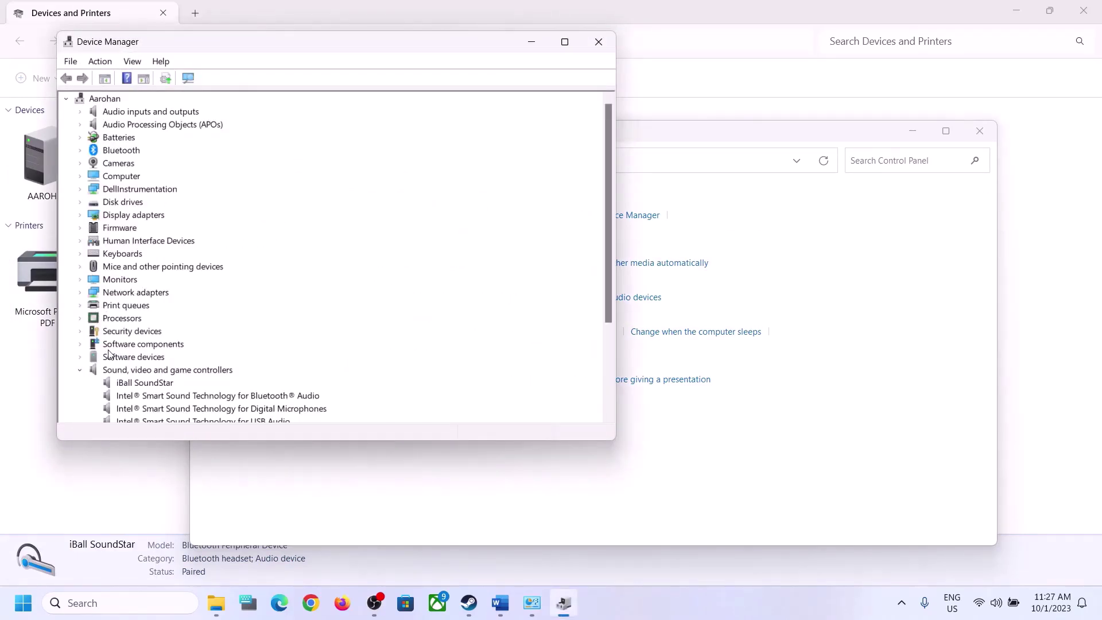
{"action": "left_click", "coordinate": [80, 370]}
{"action": "scroll", "coordinate": [84, 367], "scroll_direction": "down", "scroll_amount": 1}
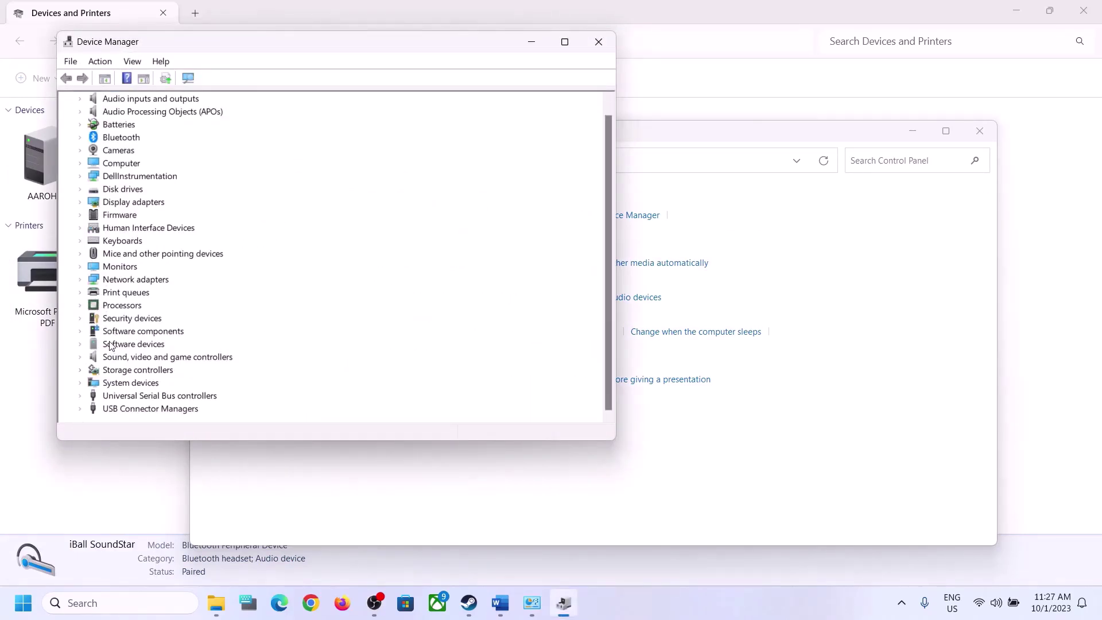
{"action": "left_click", "coordinate": [80, 357]}
{"action": "scroll", "coordinate": [292, 349], "scroll_direction": "down", "scroll_amount": 2}
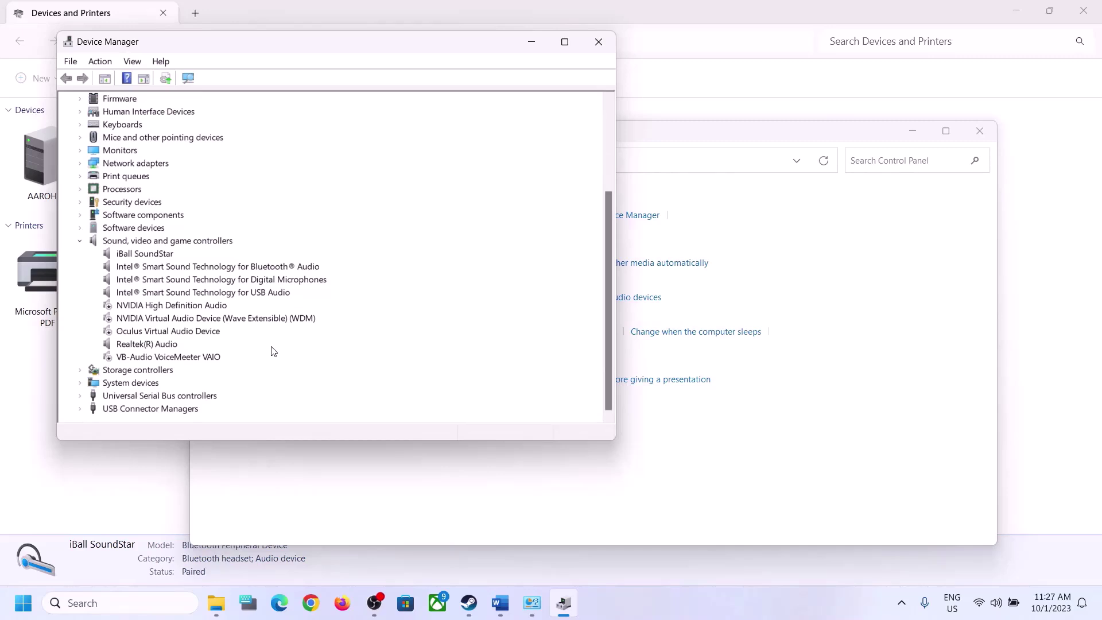
Search automatically for a Realtek(R) Audio driver, continue the search on Windows Update, and close the Settings window
{"action": "left_click", "coordinate": [143, 344]}
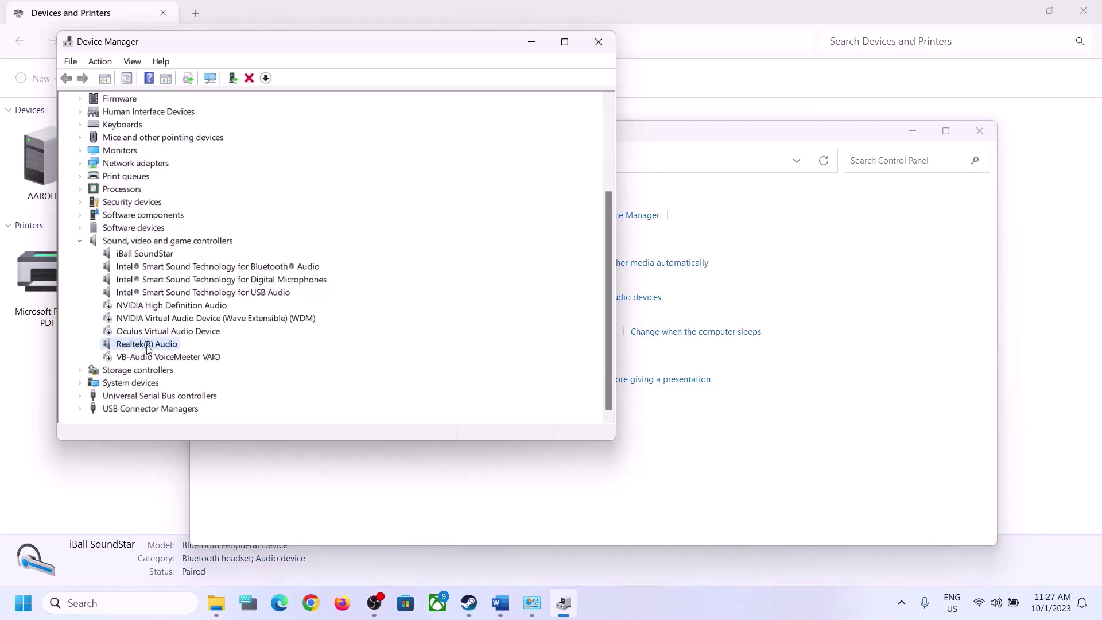
{"action": "right_click", "coordinate": [148, 347]}
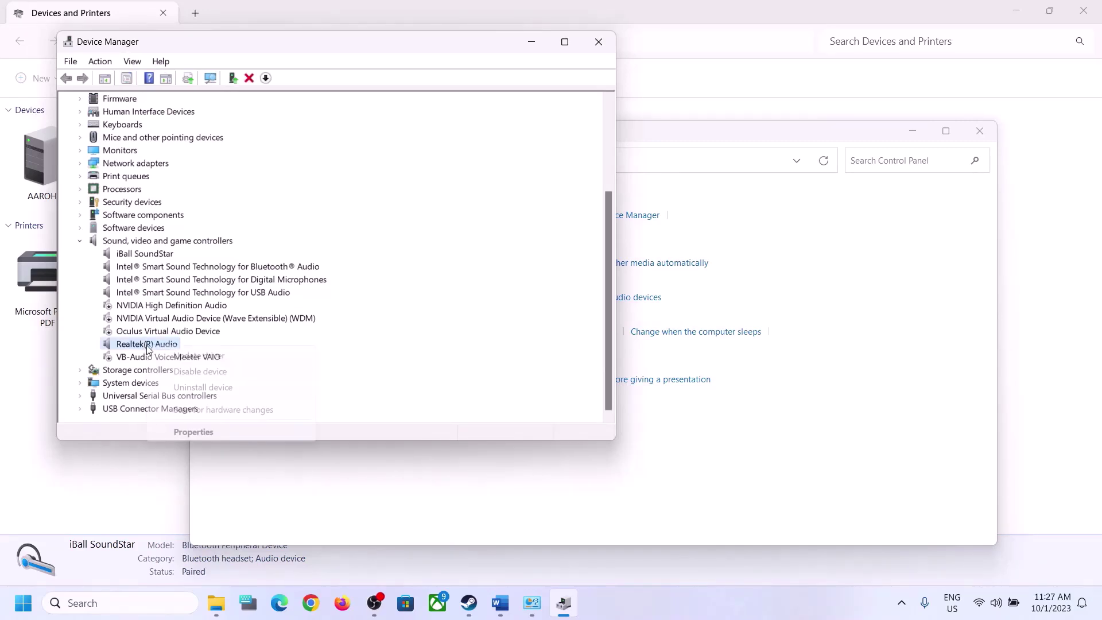
{"action": "left_click", "coordinate": [201, 356]}
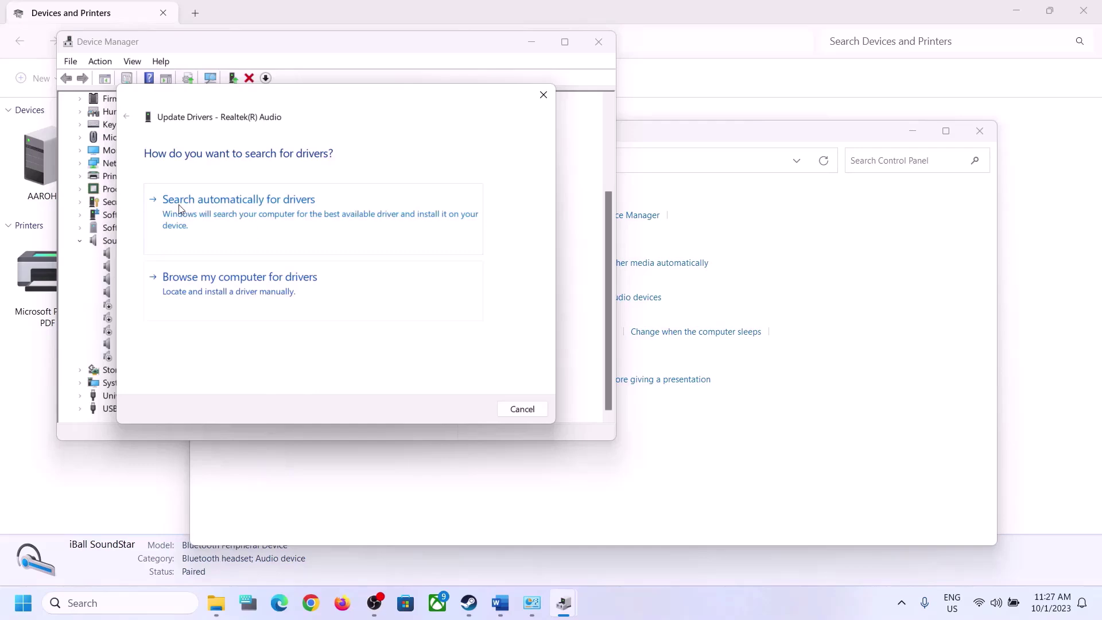
{"action": "left_click", "coordinate": [276, 216]}
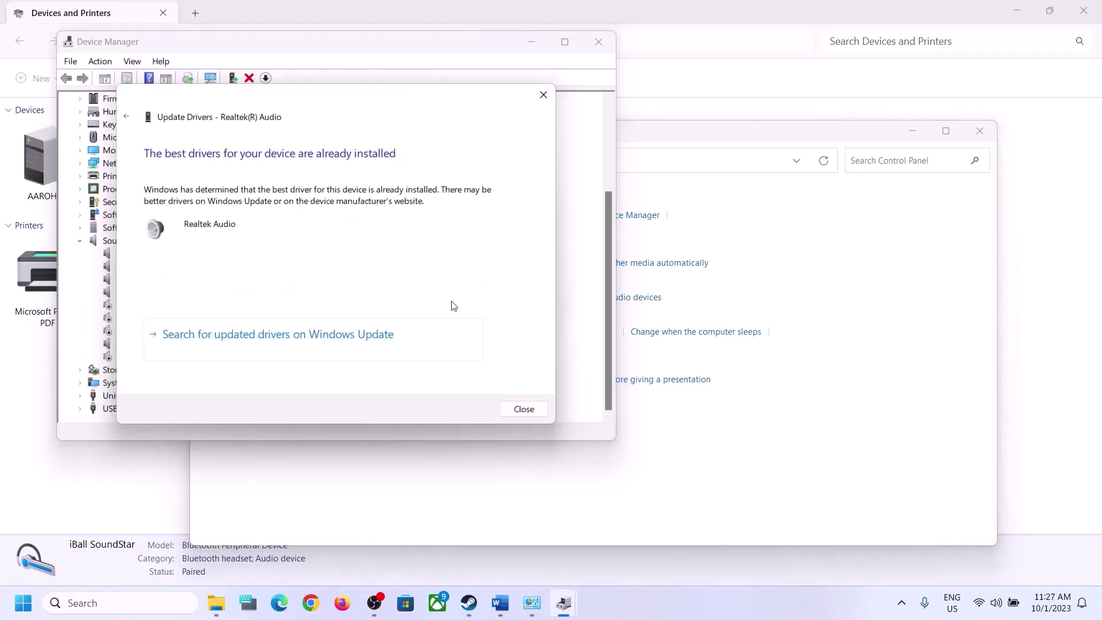
{"action": "left_click", "coordinate": [237, 336]}
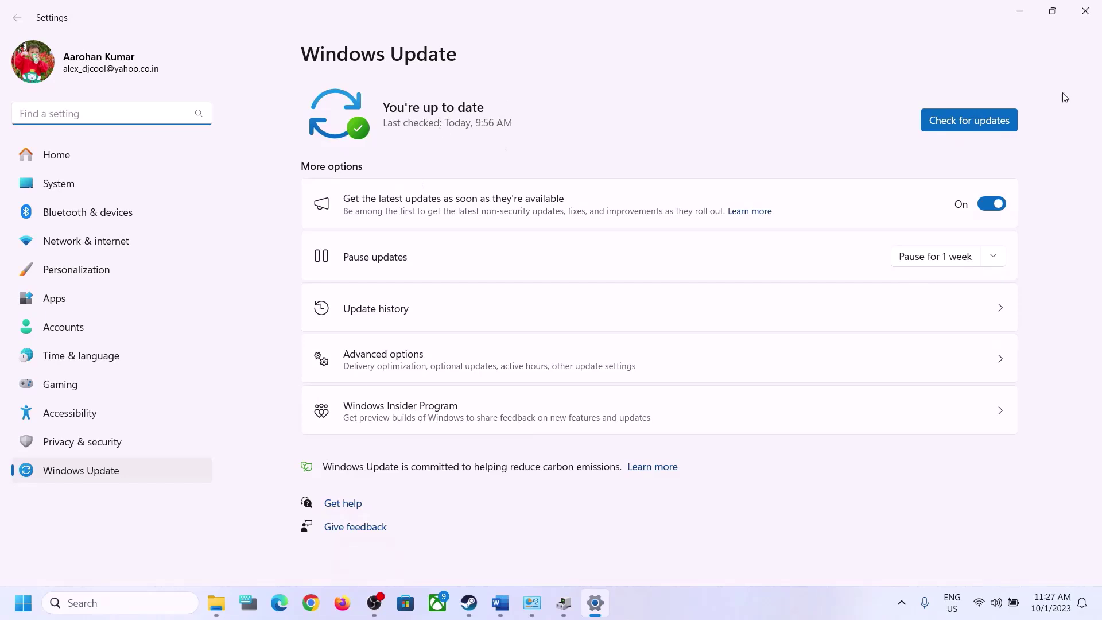
{"action": "left_click", "coordinate": [1085, 10]}
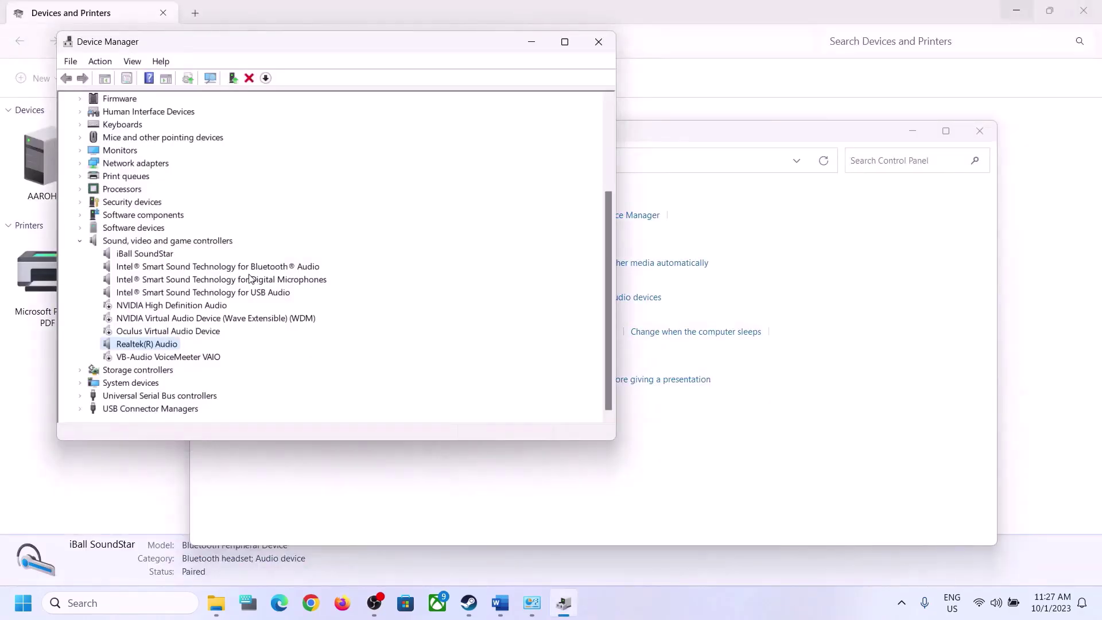
List the Realtek(R) Audio drivers available on the computer, select version 6.0.9509.1 [4/25/2023], and cancel the driver update
{"action": "right_click", "coordinate": [150, 347]}
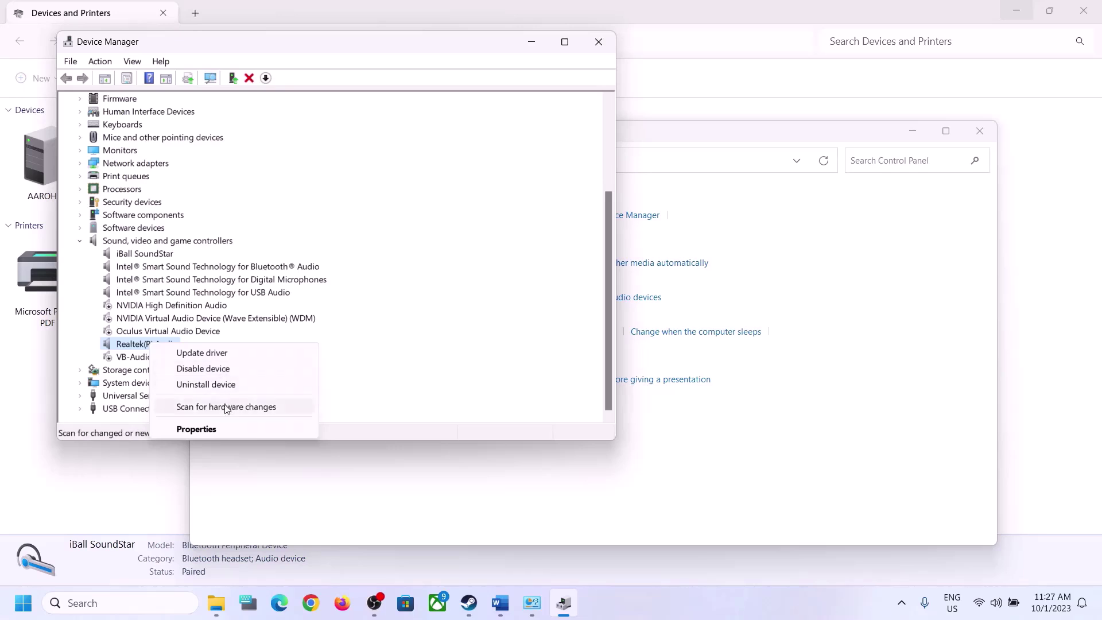
{"action": "left_click", "coordinate": [198, 353]}
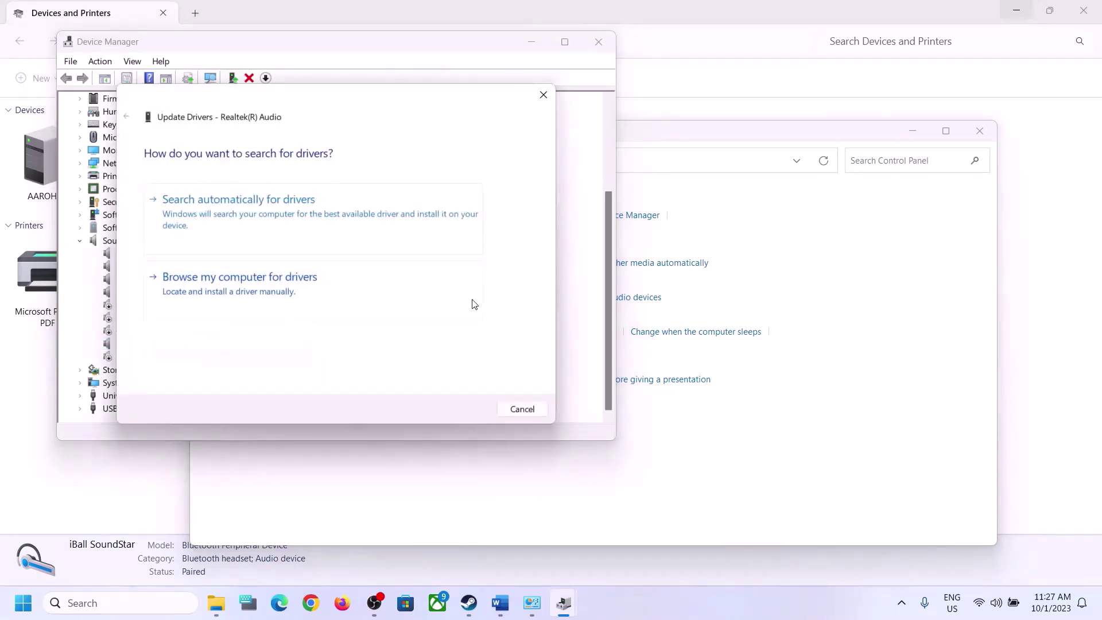
{"action": "left_click", "coordinate": [301, 290]}
{"action": "left_click_drag", "start_coordinate": [367, 110], "coordinate": [617, 101]}
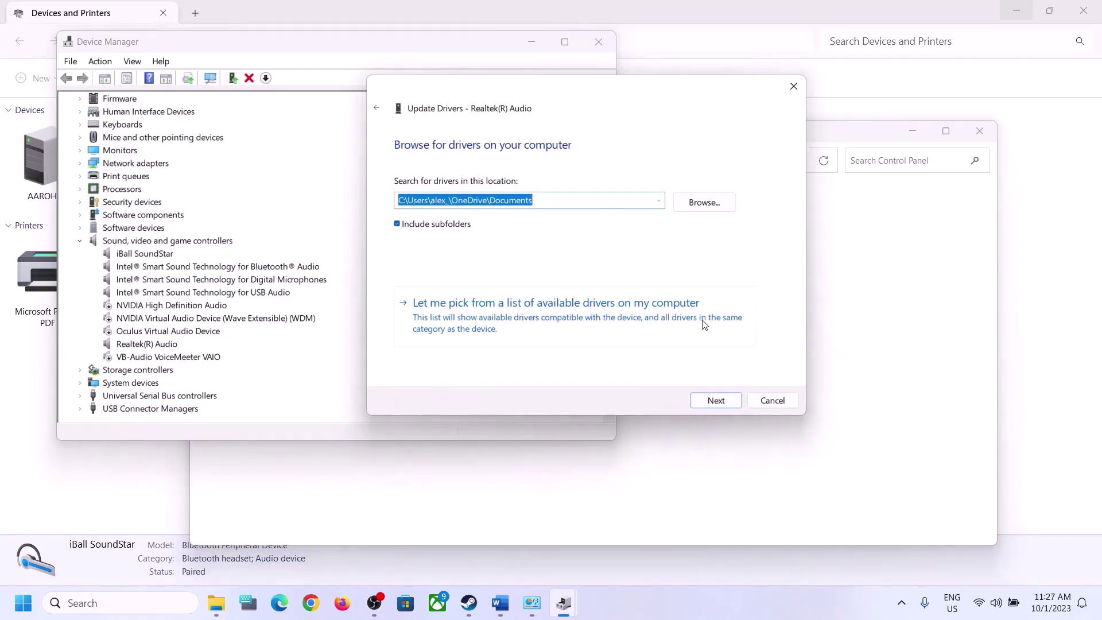
{"action": "left_click", "coordinate": [599, 319]}
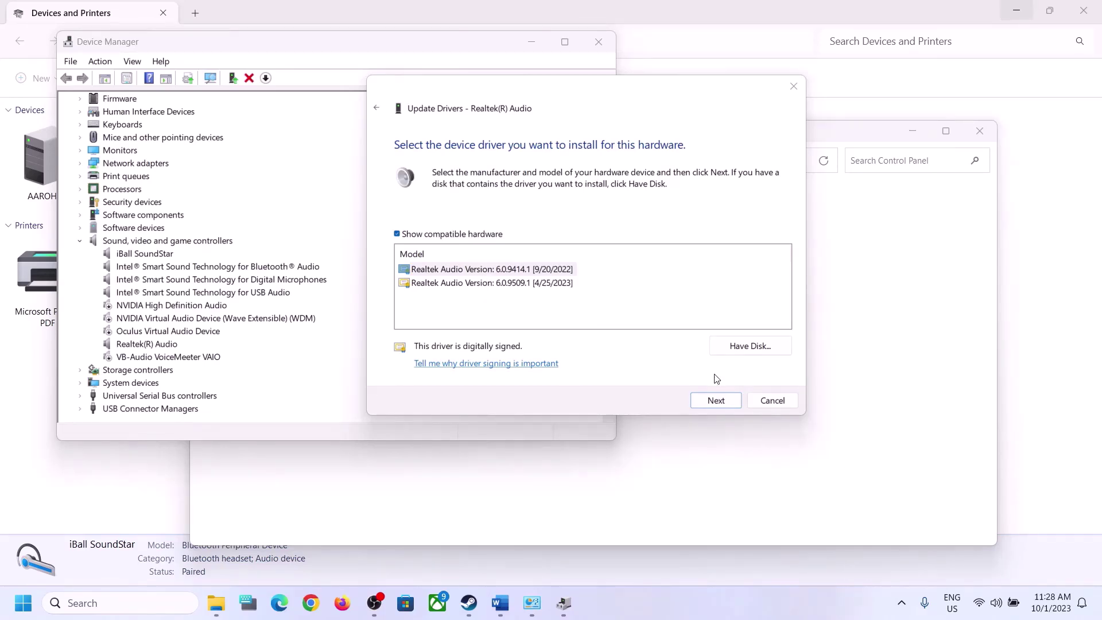
{"action": "left_click", "coordinate": [485, 284]}
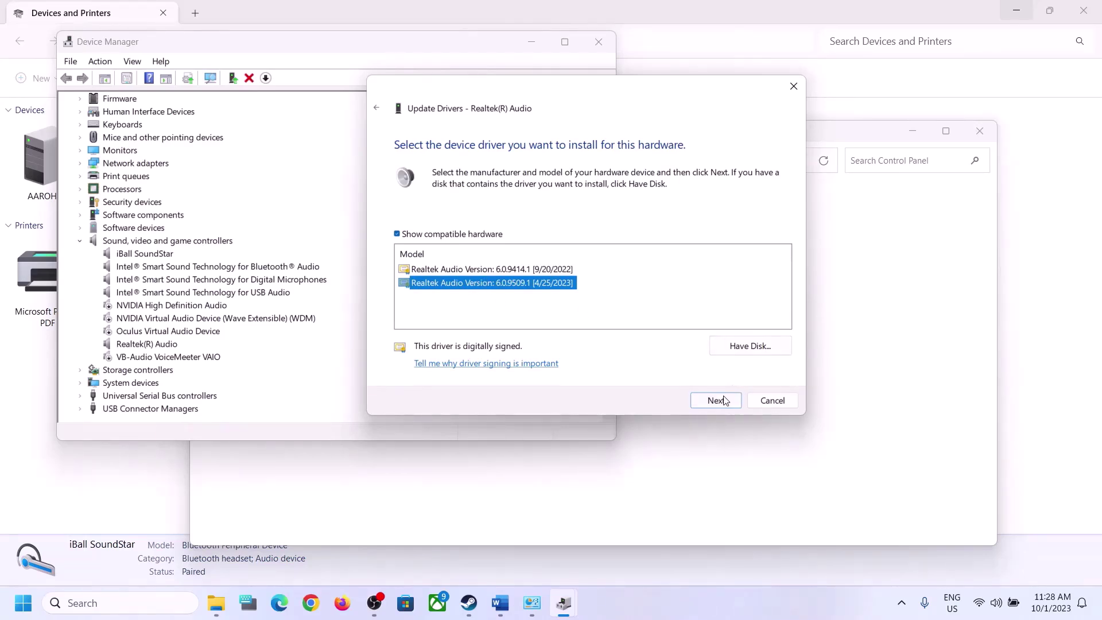
{"action": "left_click", "coordinate": [770, 399]}
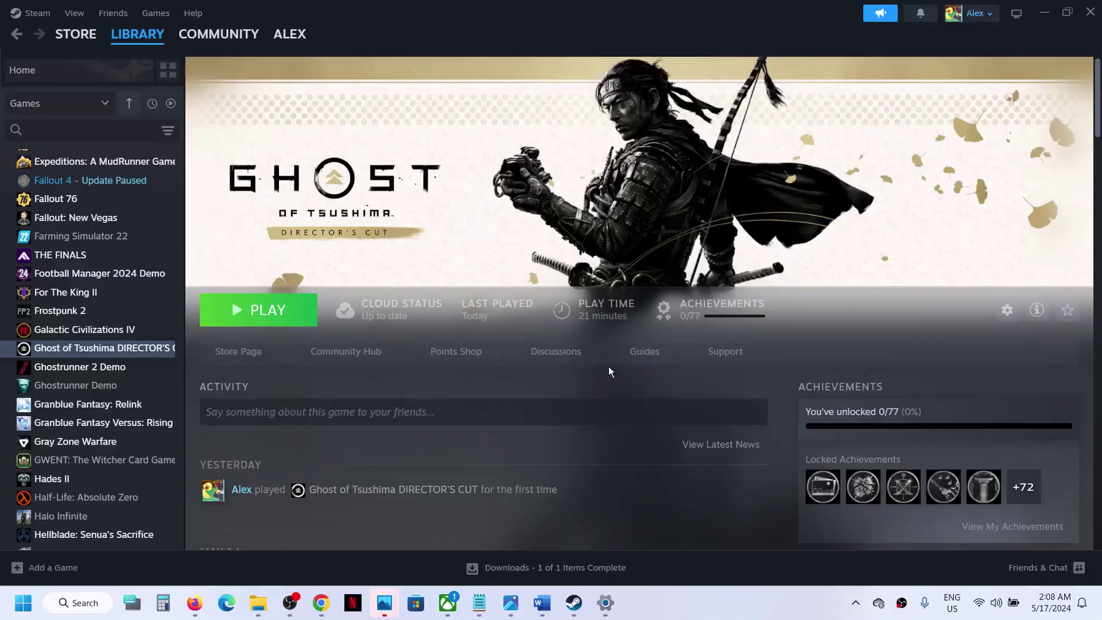
In the Steam library, open the Ghost of Tsushima DIRECTOR'S CUT properties, view the Installed Files verification option, and close the properties
{"action": "right_click", "coordinate": [123, 347]}
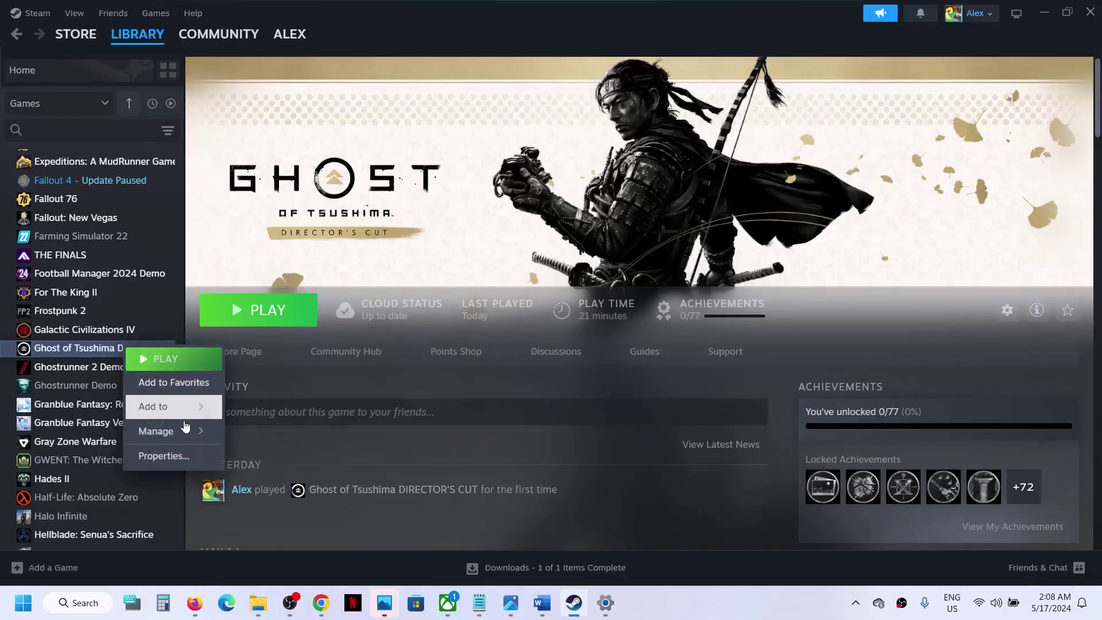
{"action": "left_click", "coordinate": [164, 455]}
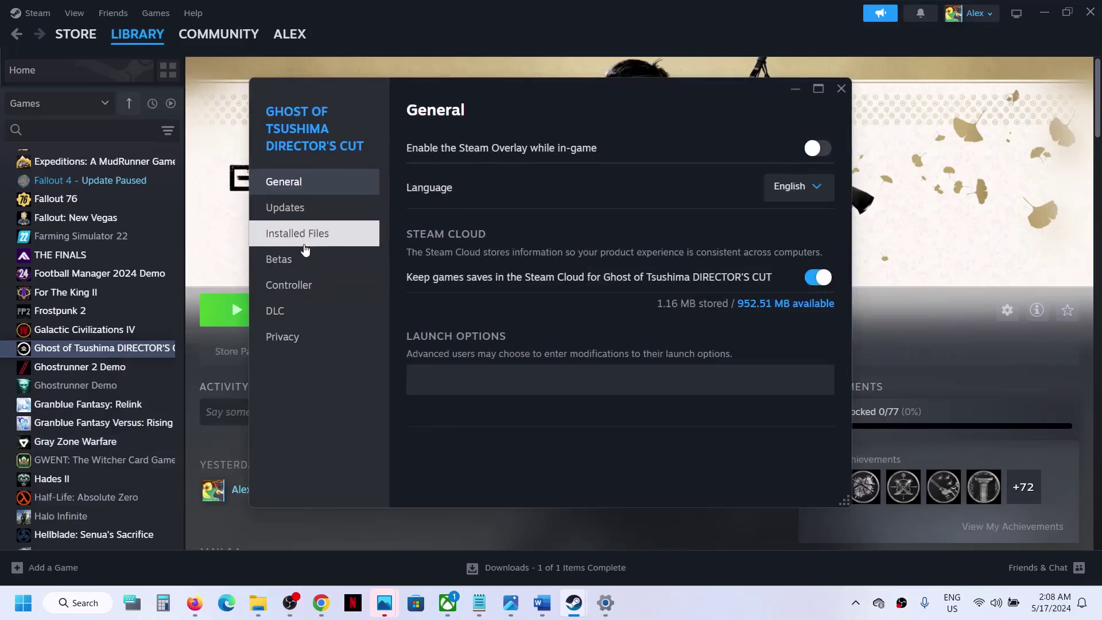
{"action": "left_click", "coordinate": [305, 247]}
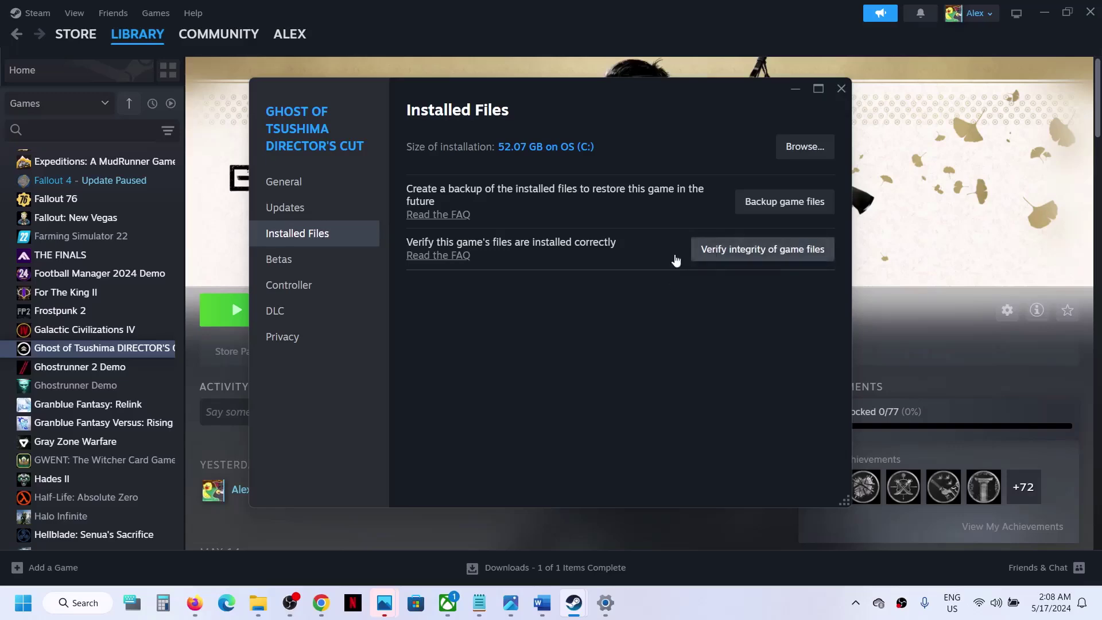
{"action": "left_click", "coordinate": [841, 89]}
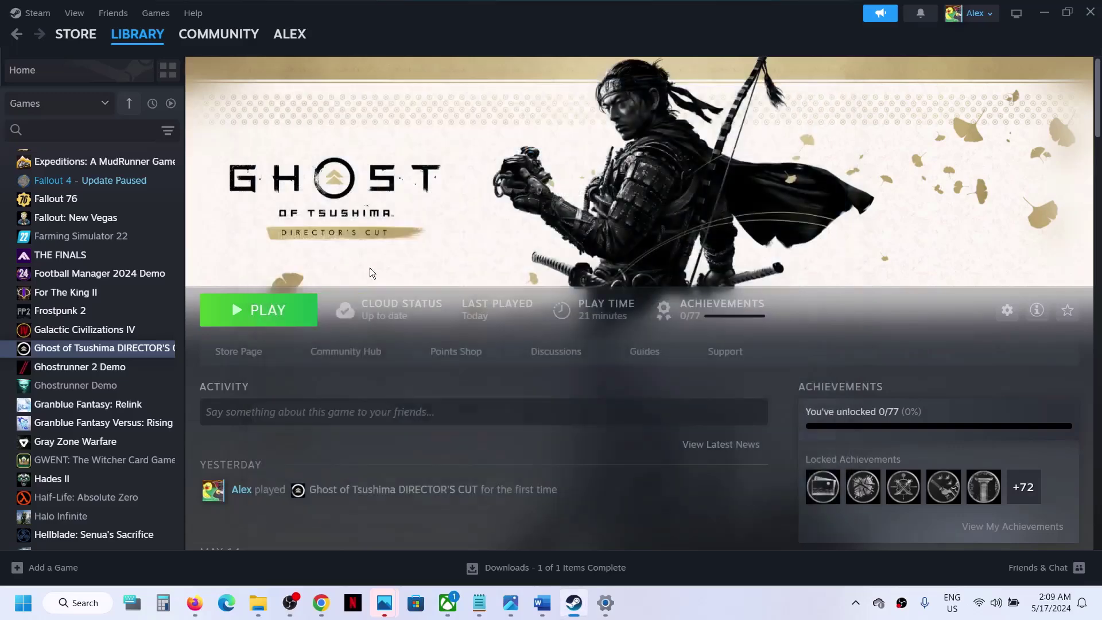